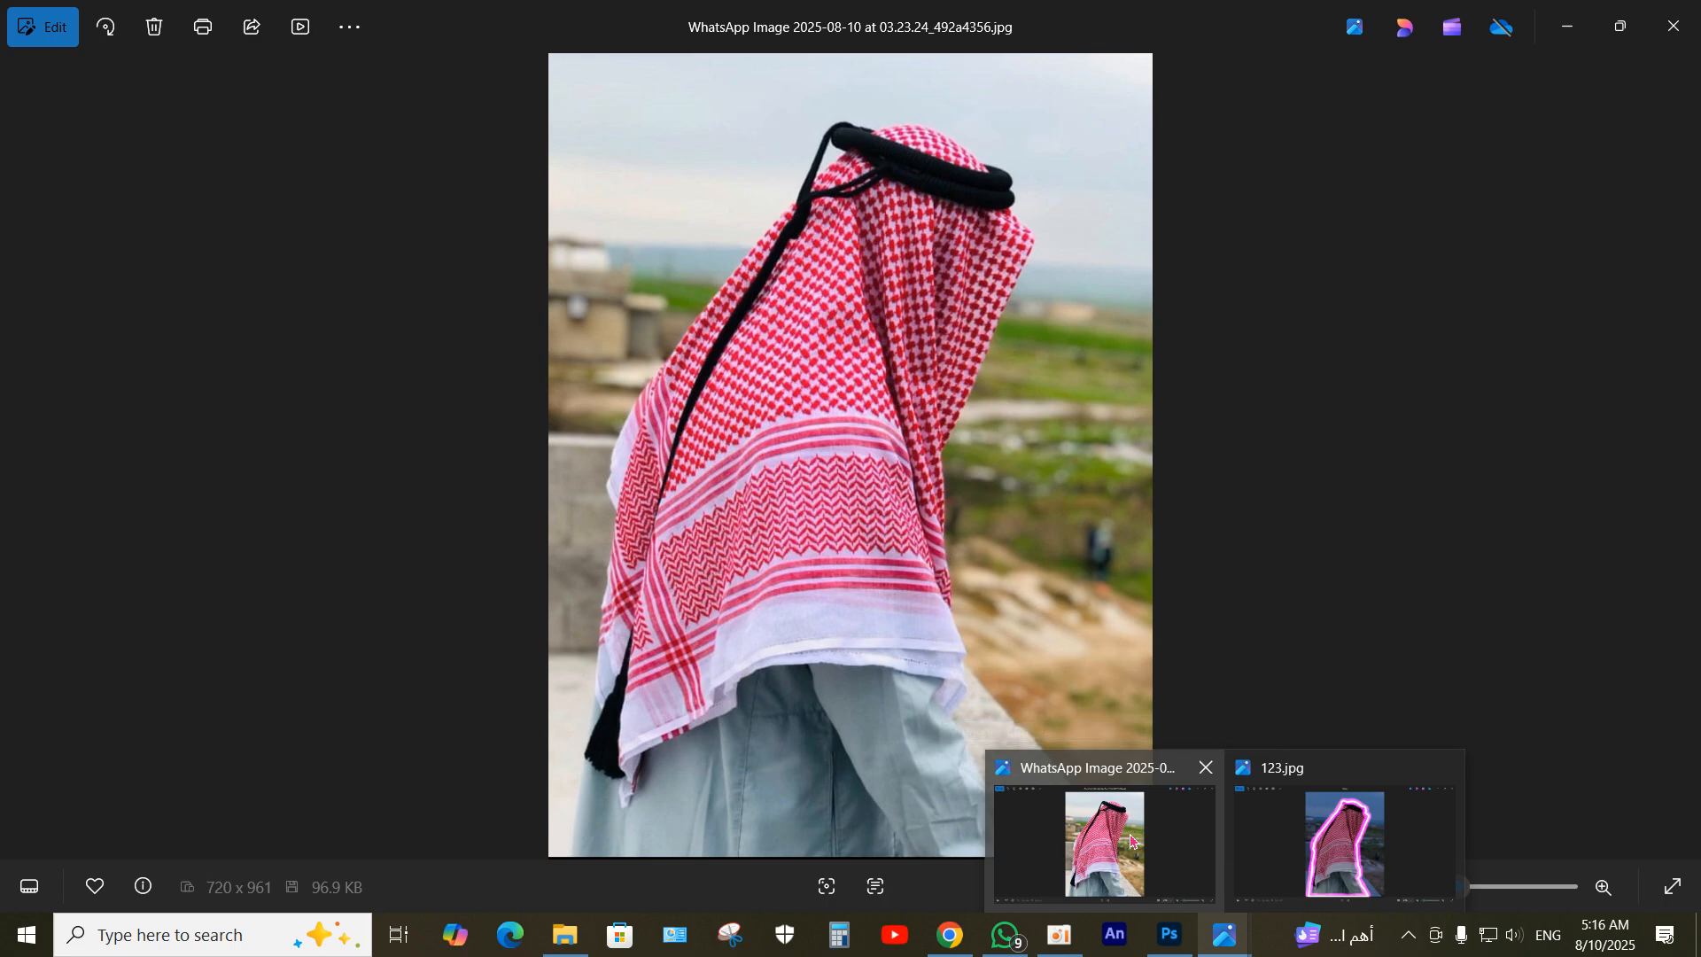
Step: Compare the original WhatsApp photo with the night-time, glowing-outline version in 123.jpg
left_click(1134, 842)
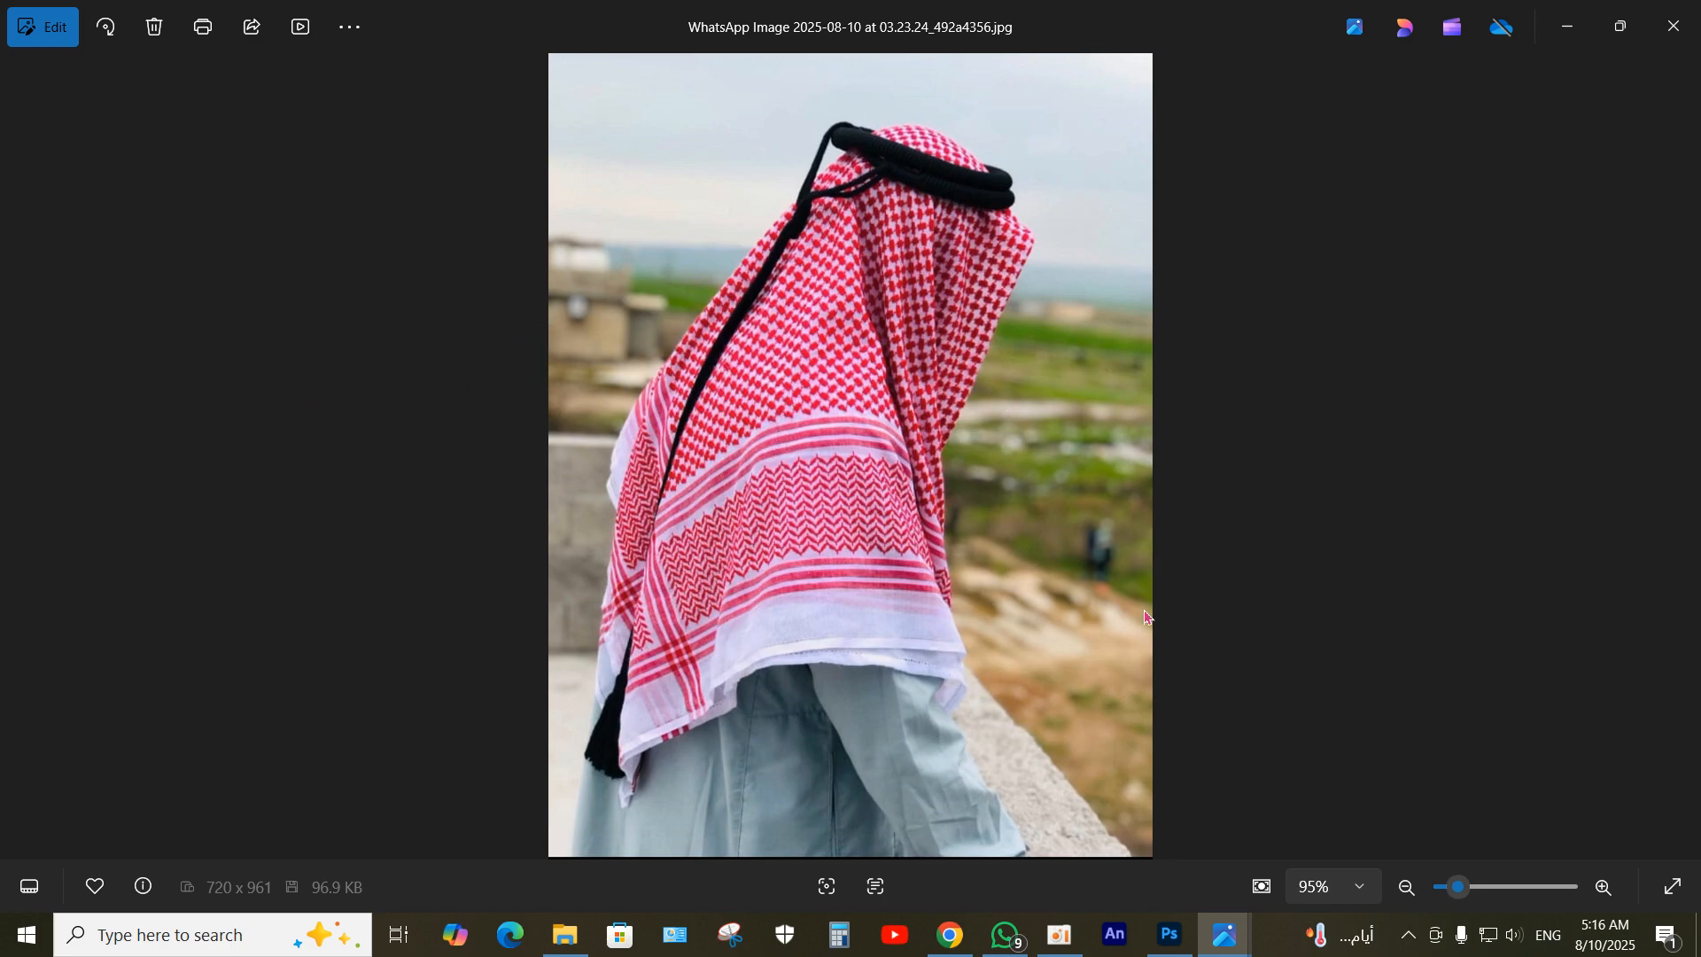
mouse_move(1224, 933)
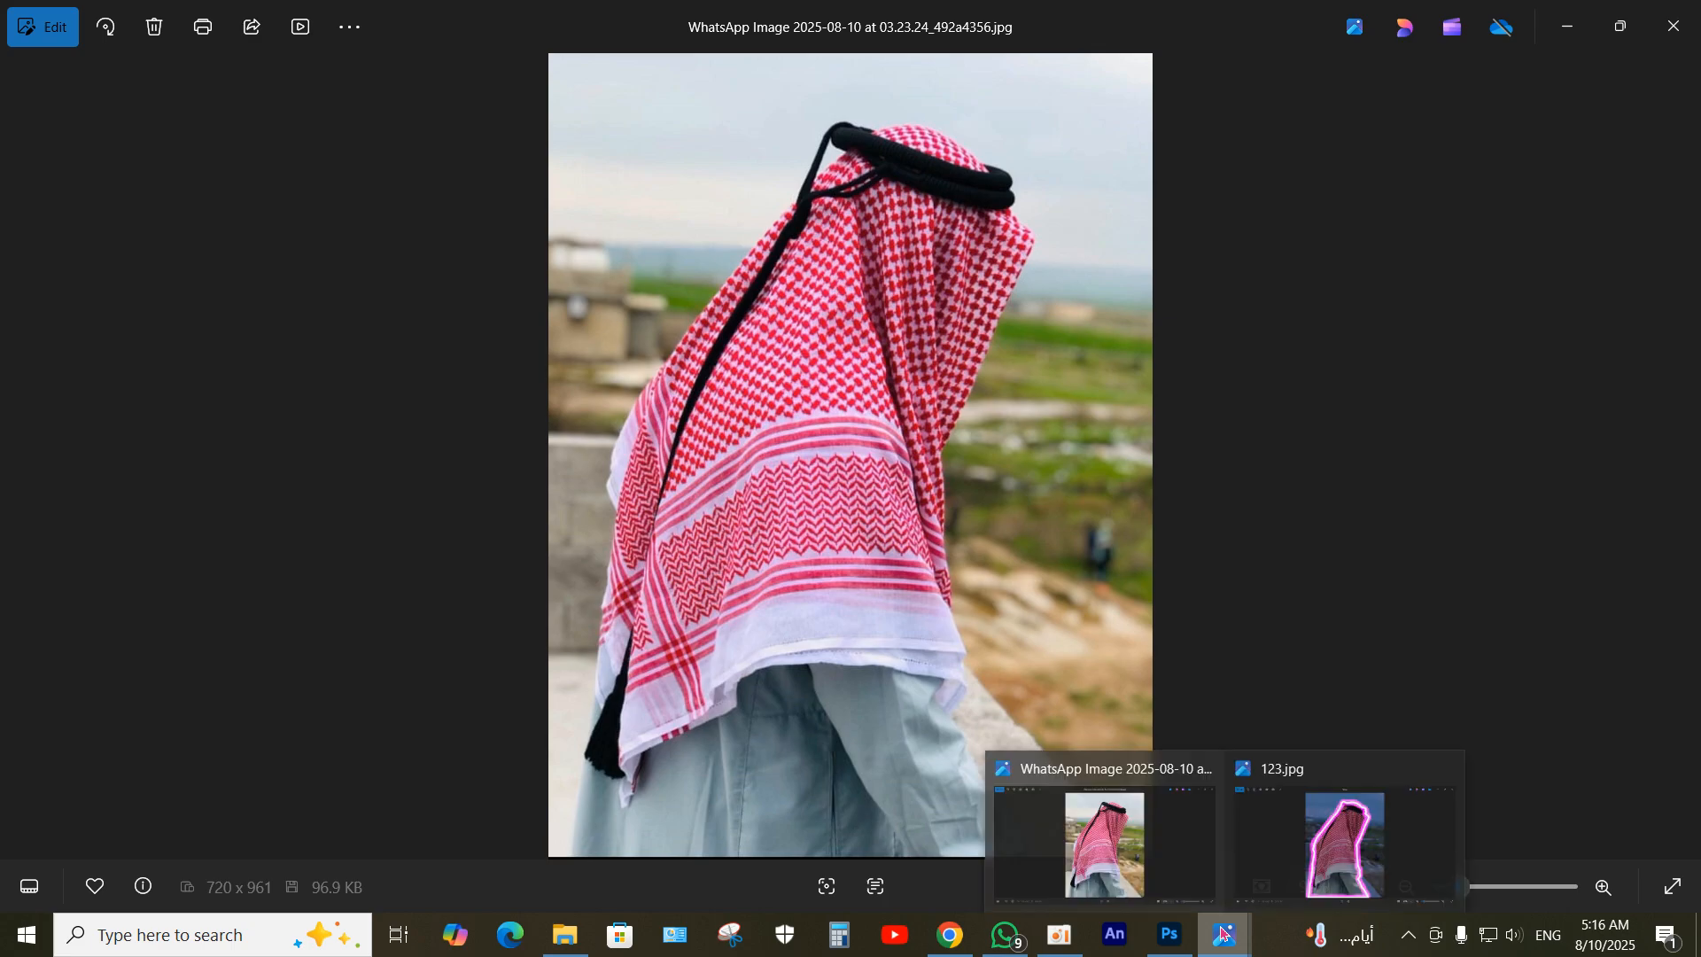
left_click(1295, 868)
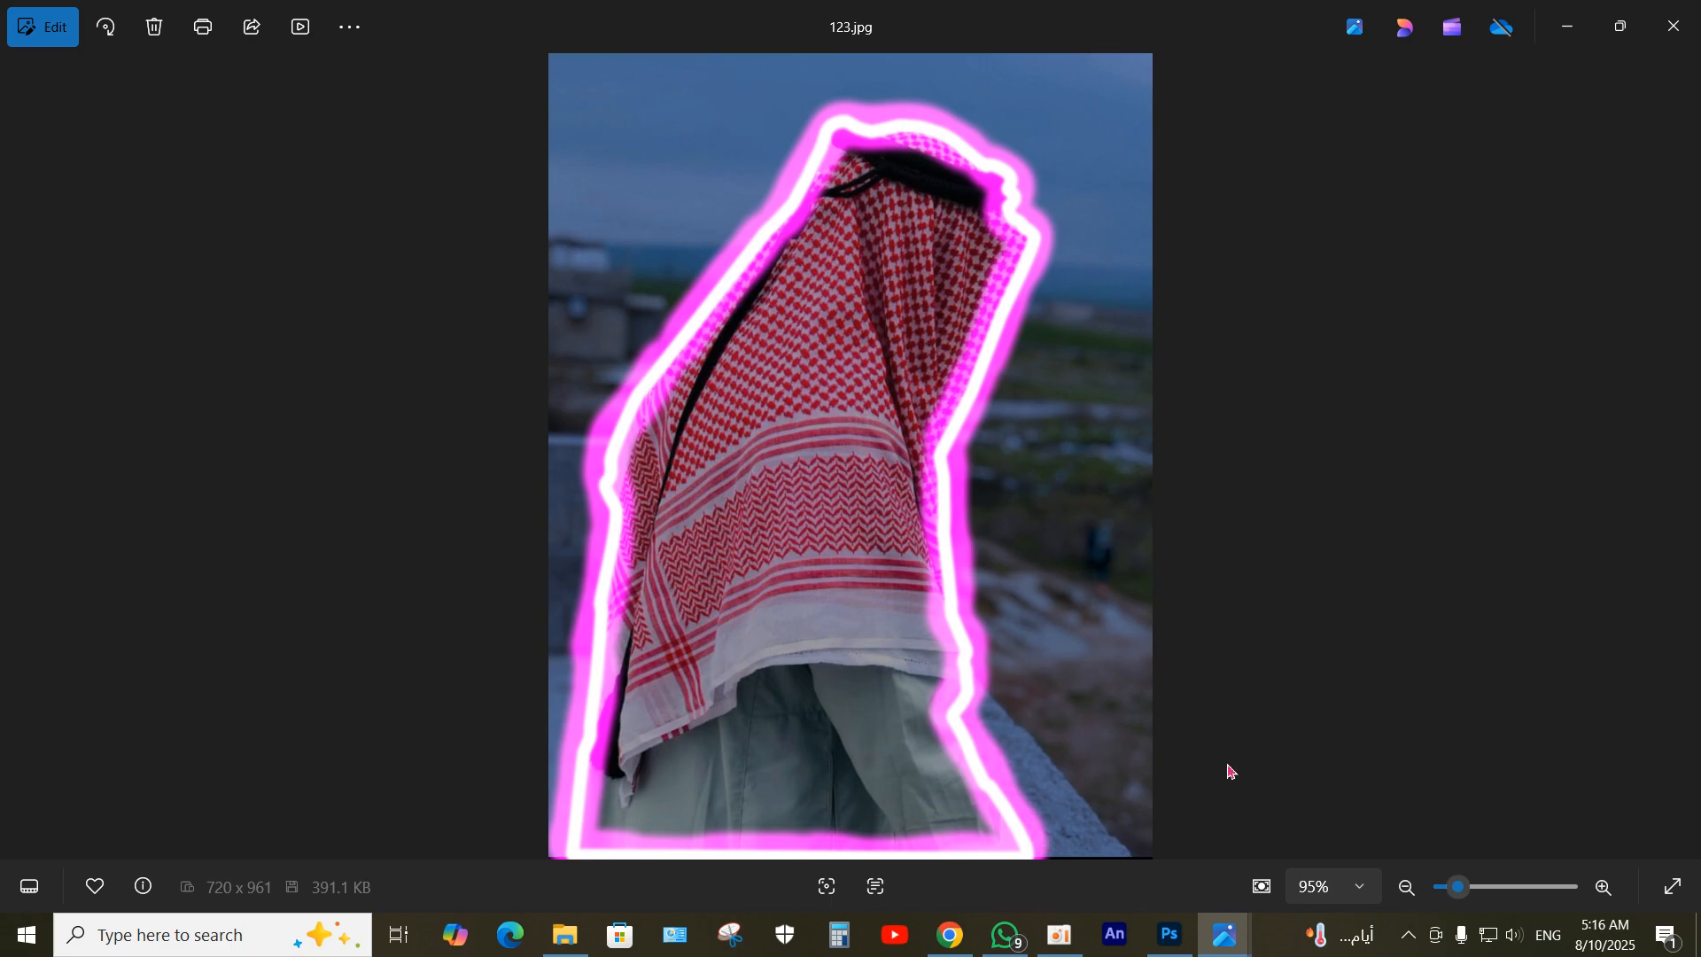
Step: Switch to Photoshop and open "WhatsApp Image 2025-08-10 at 03.23.24_492a4356.jpg" for editing
left_click(1171, 939)
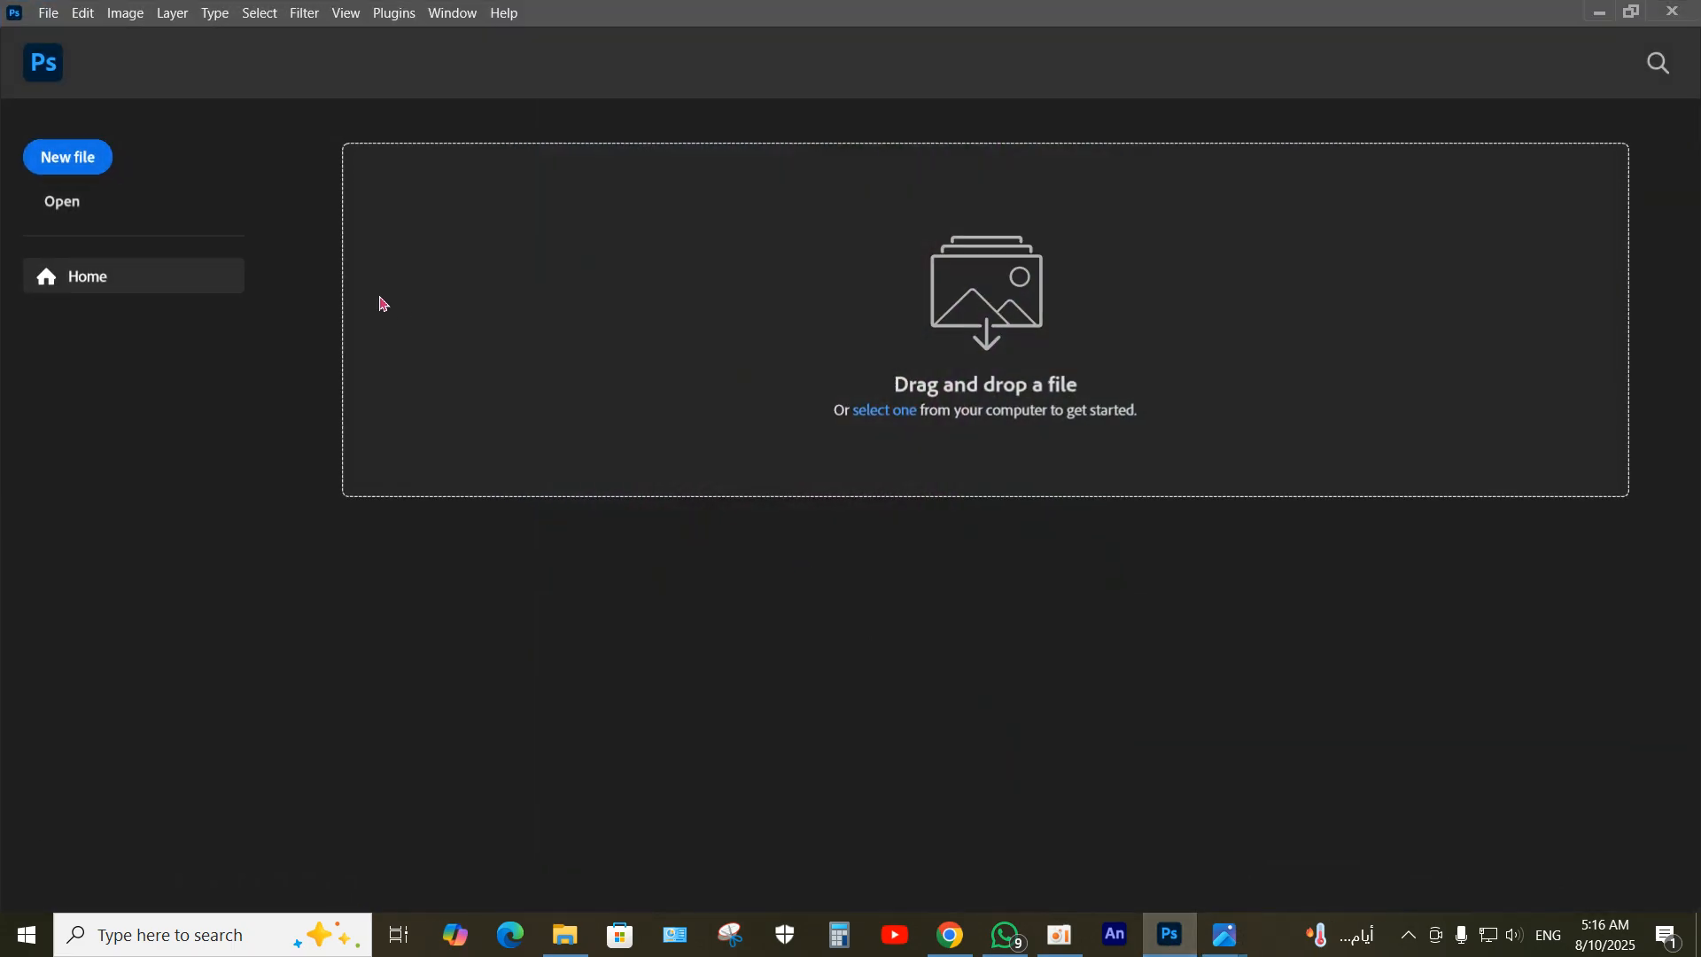
left_click(62, 202)
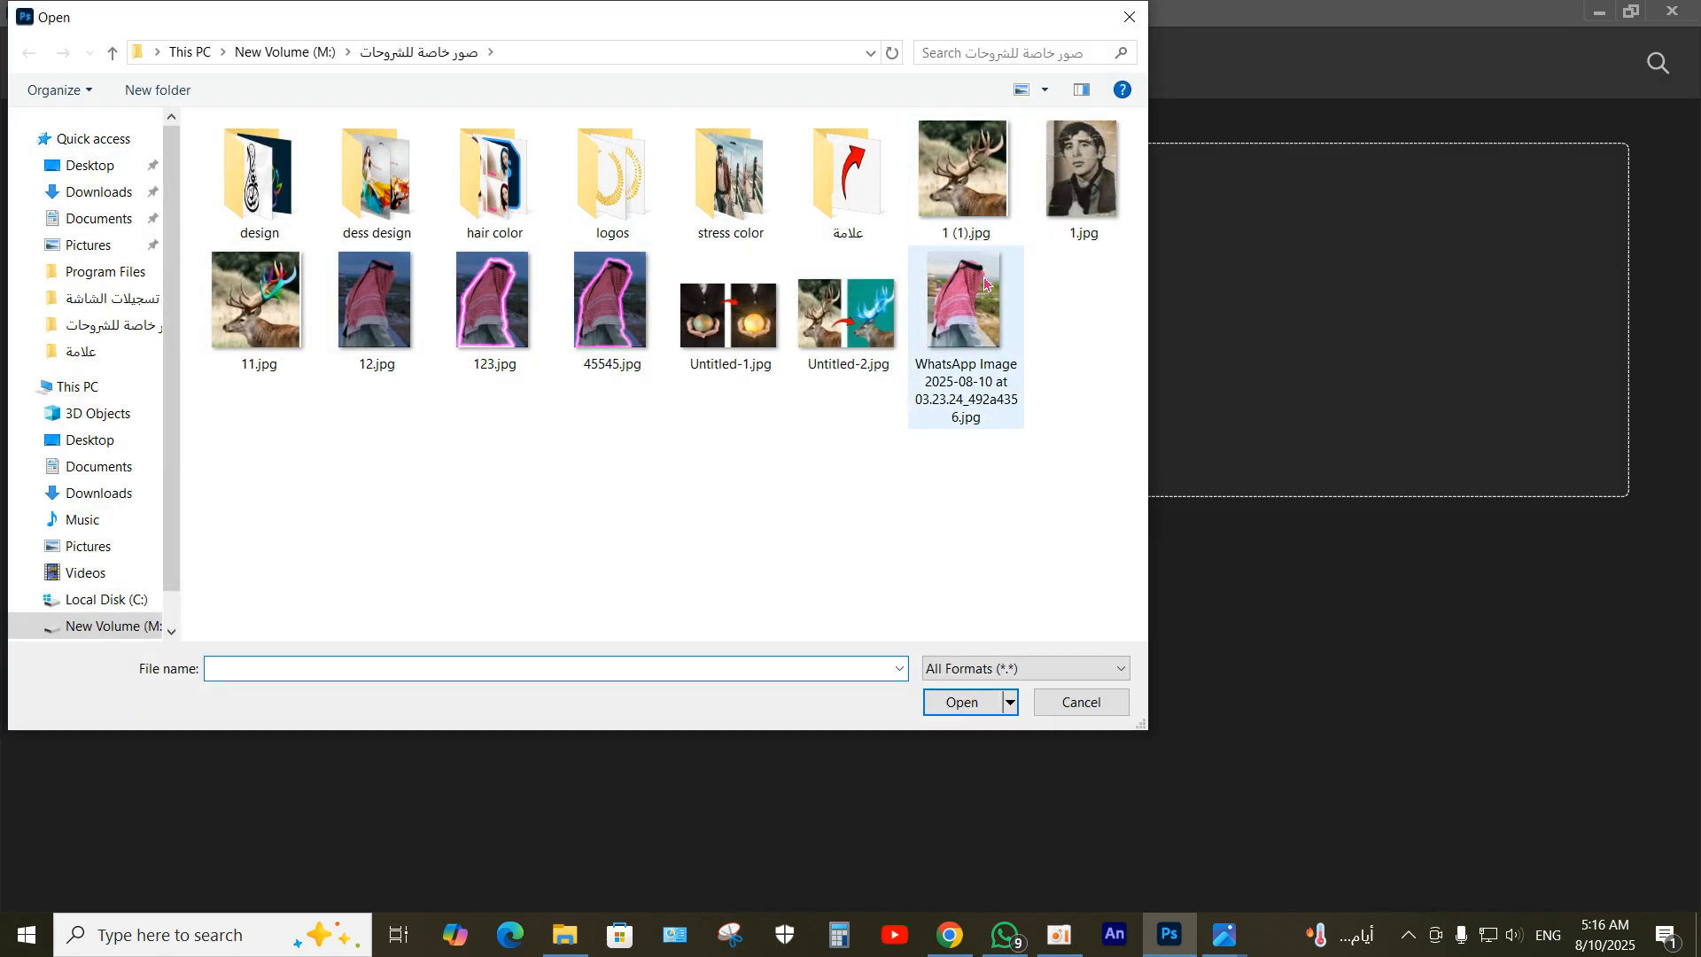
double_click(969, 299)
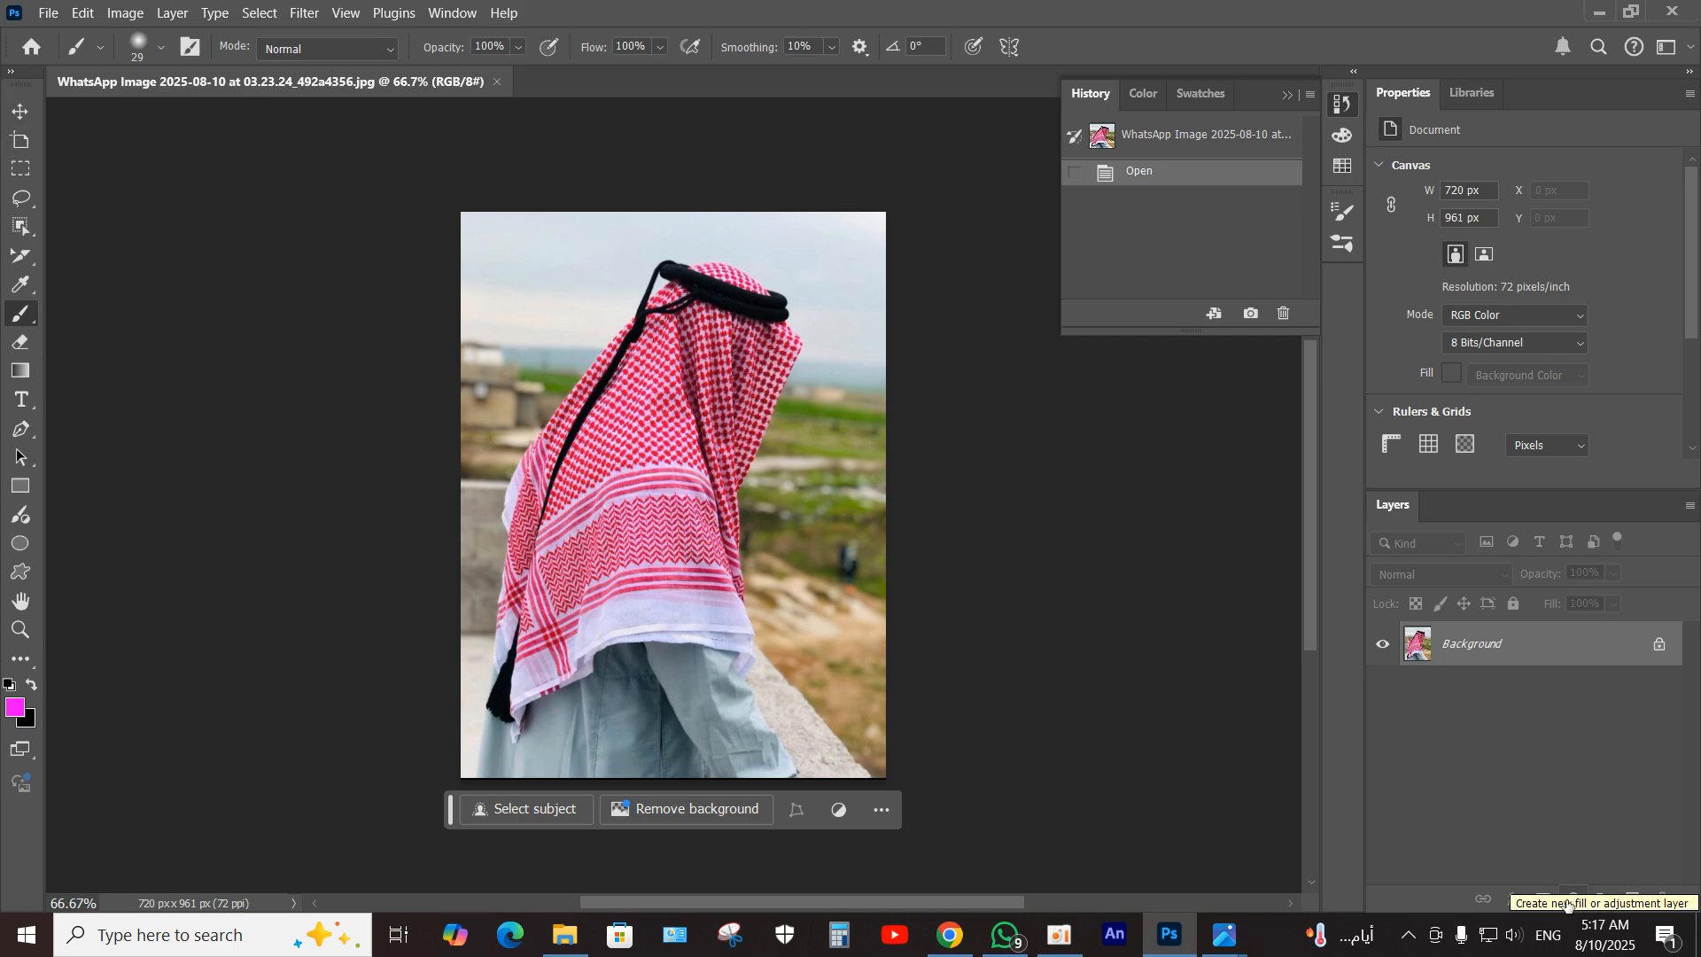
Step: Add a Hue/Saturation adjustment layer over the whole photo with saturation -3 and lightness -64
left_click(1570, 900)
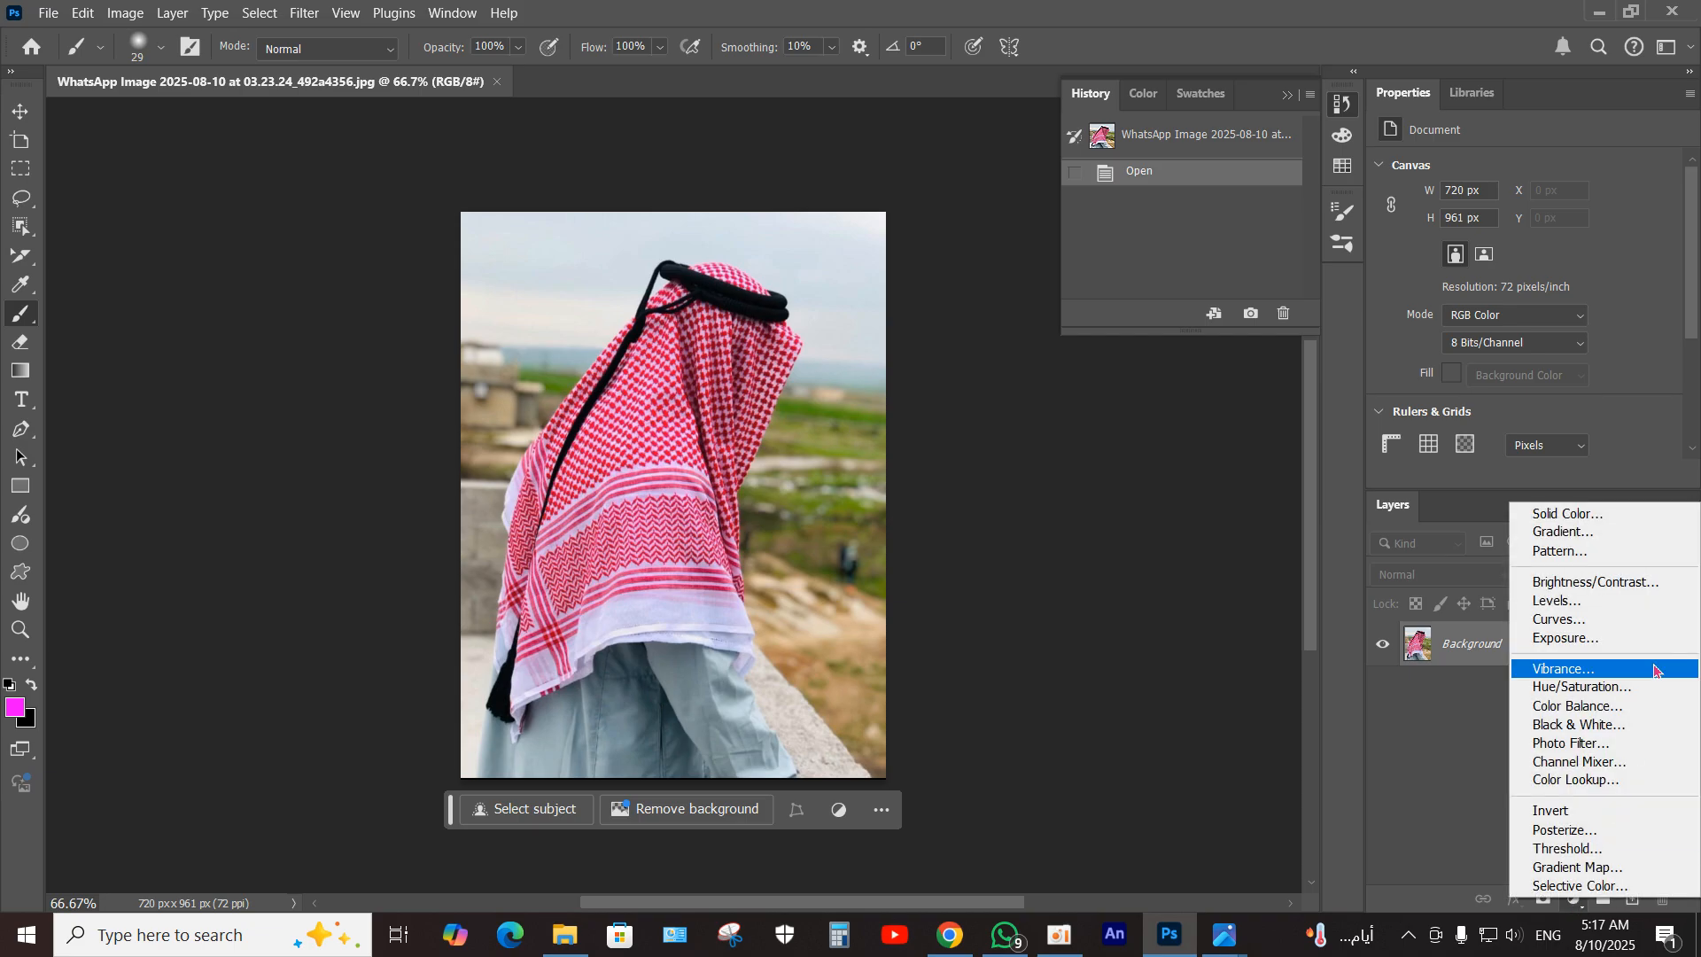
left_click(1639, 688)
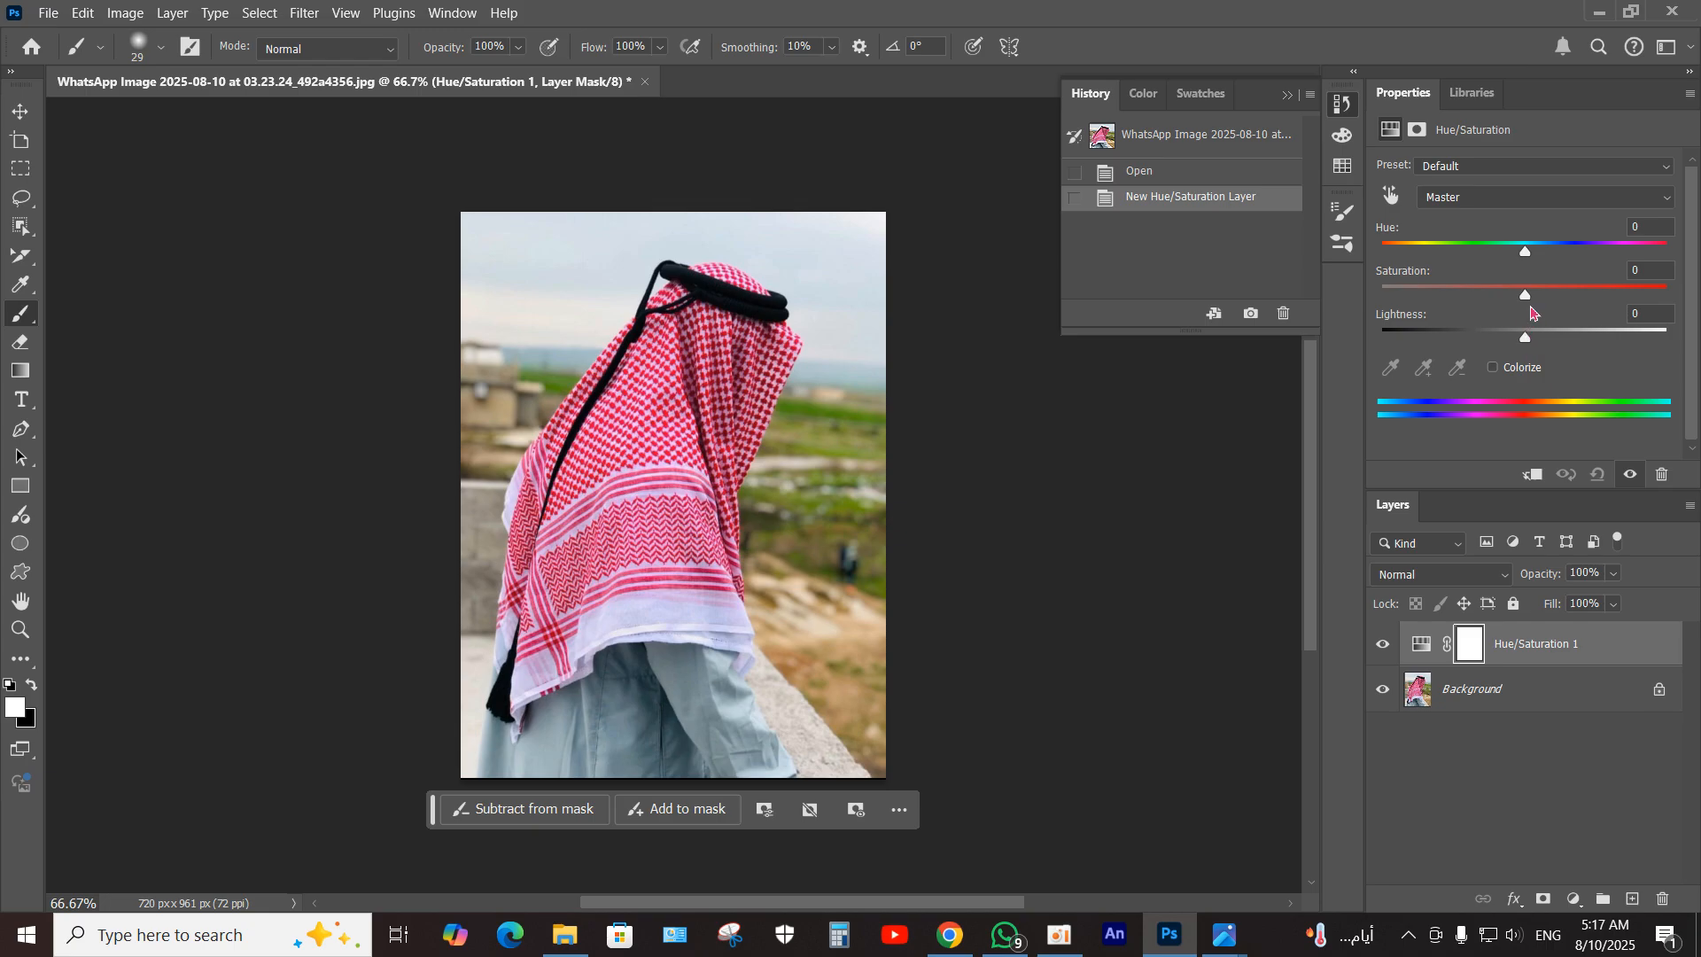
left_click_drag(1527, 303, 1434, 338)
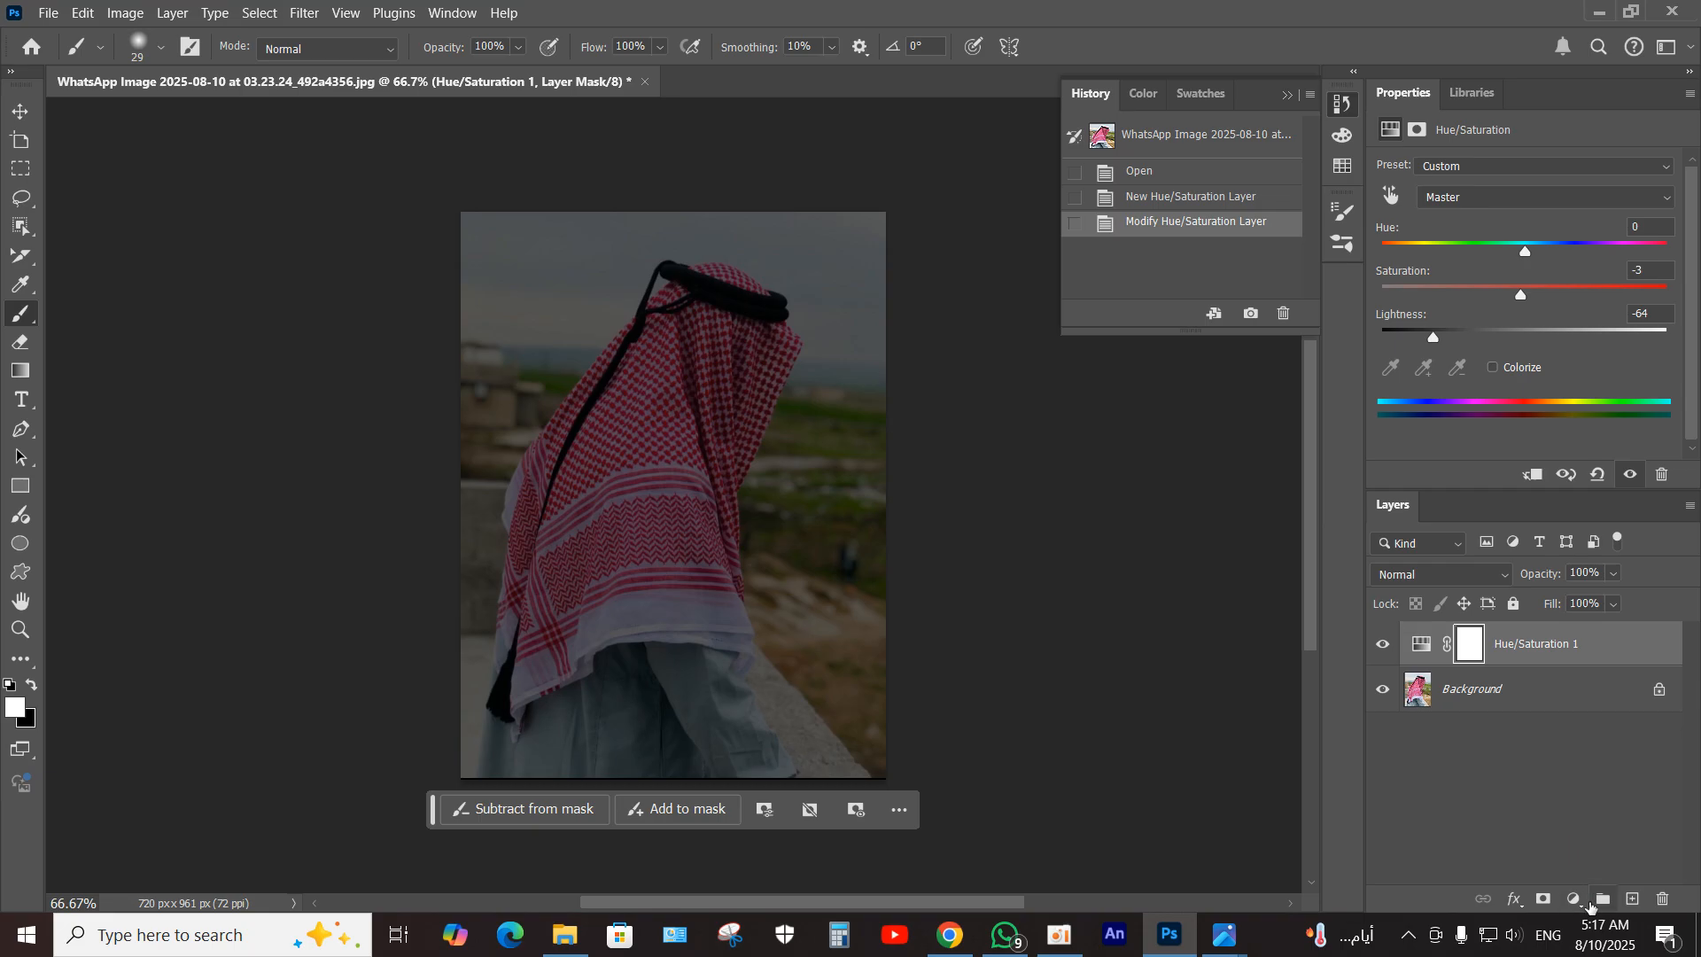
Step: Add a Color Lookup adjustment layer over the darkened photo using the NightFromDay.CUBE 3D LUT
left_click(1575, 902)
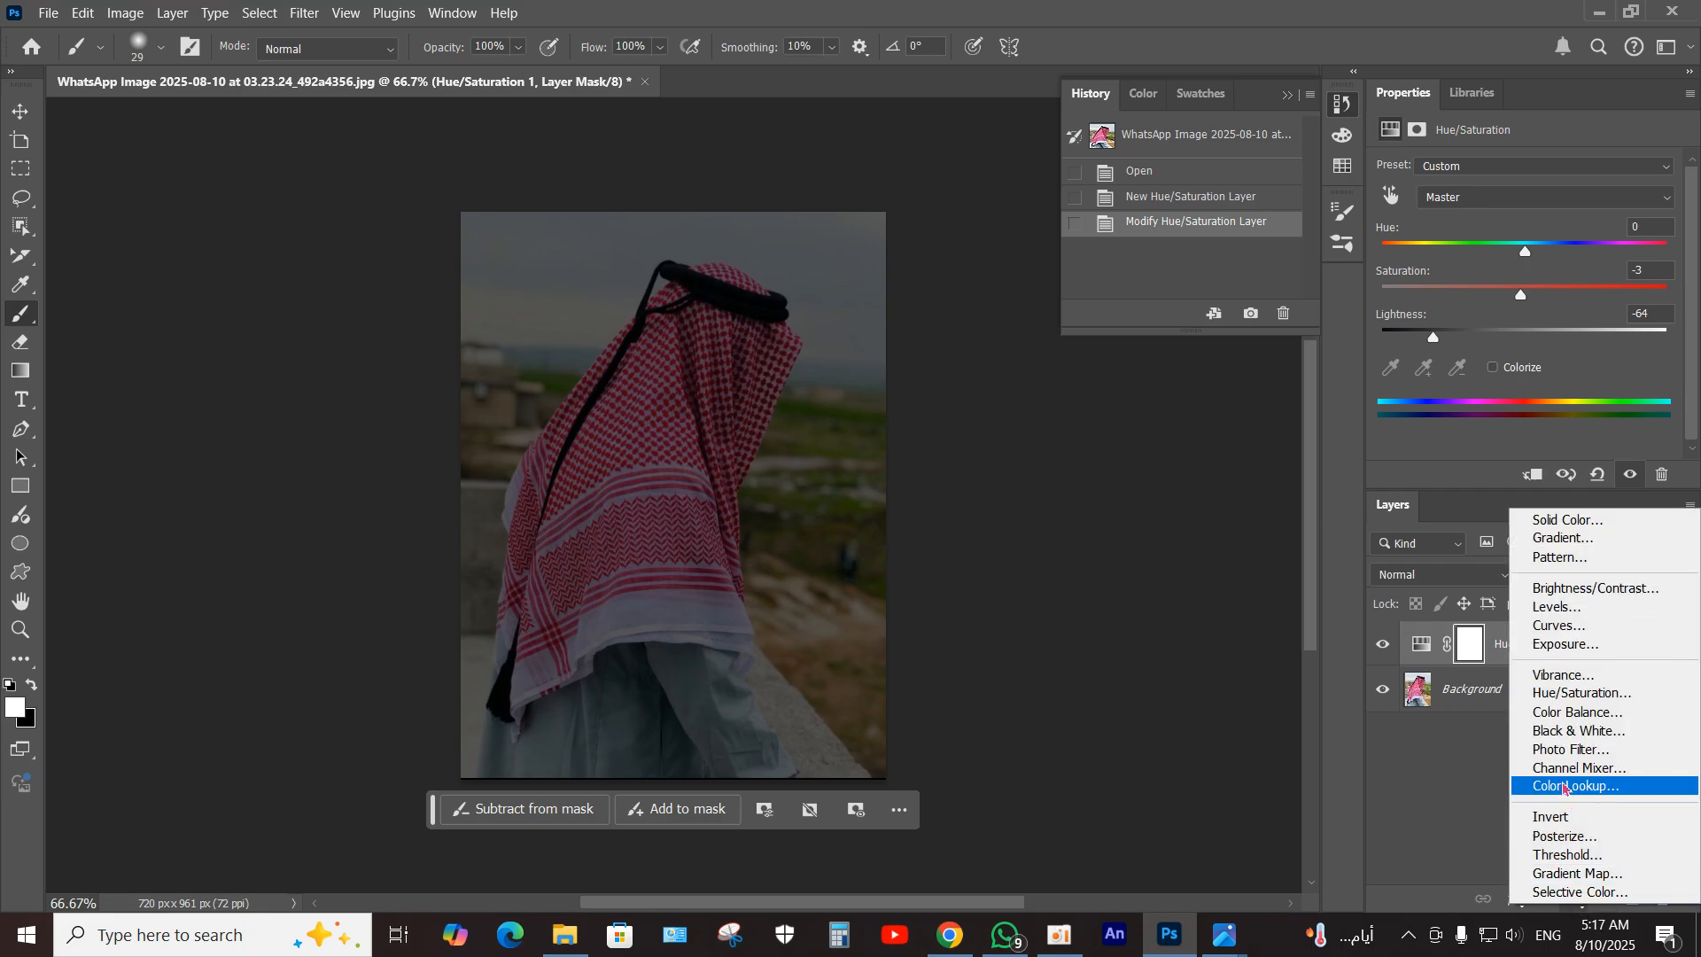
left_click(1563, 787)
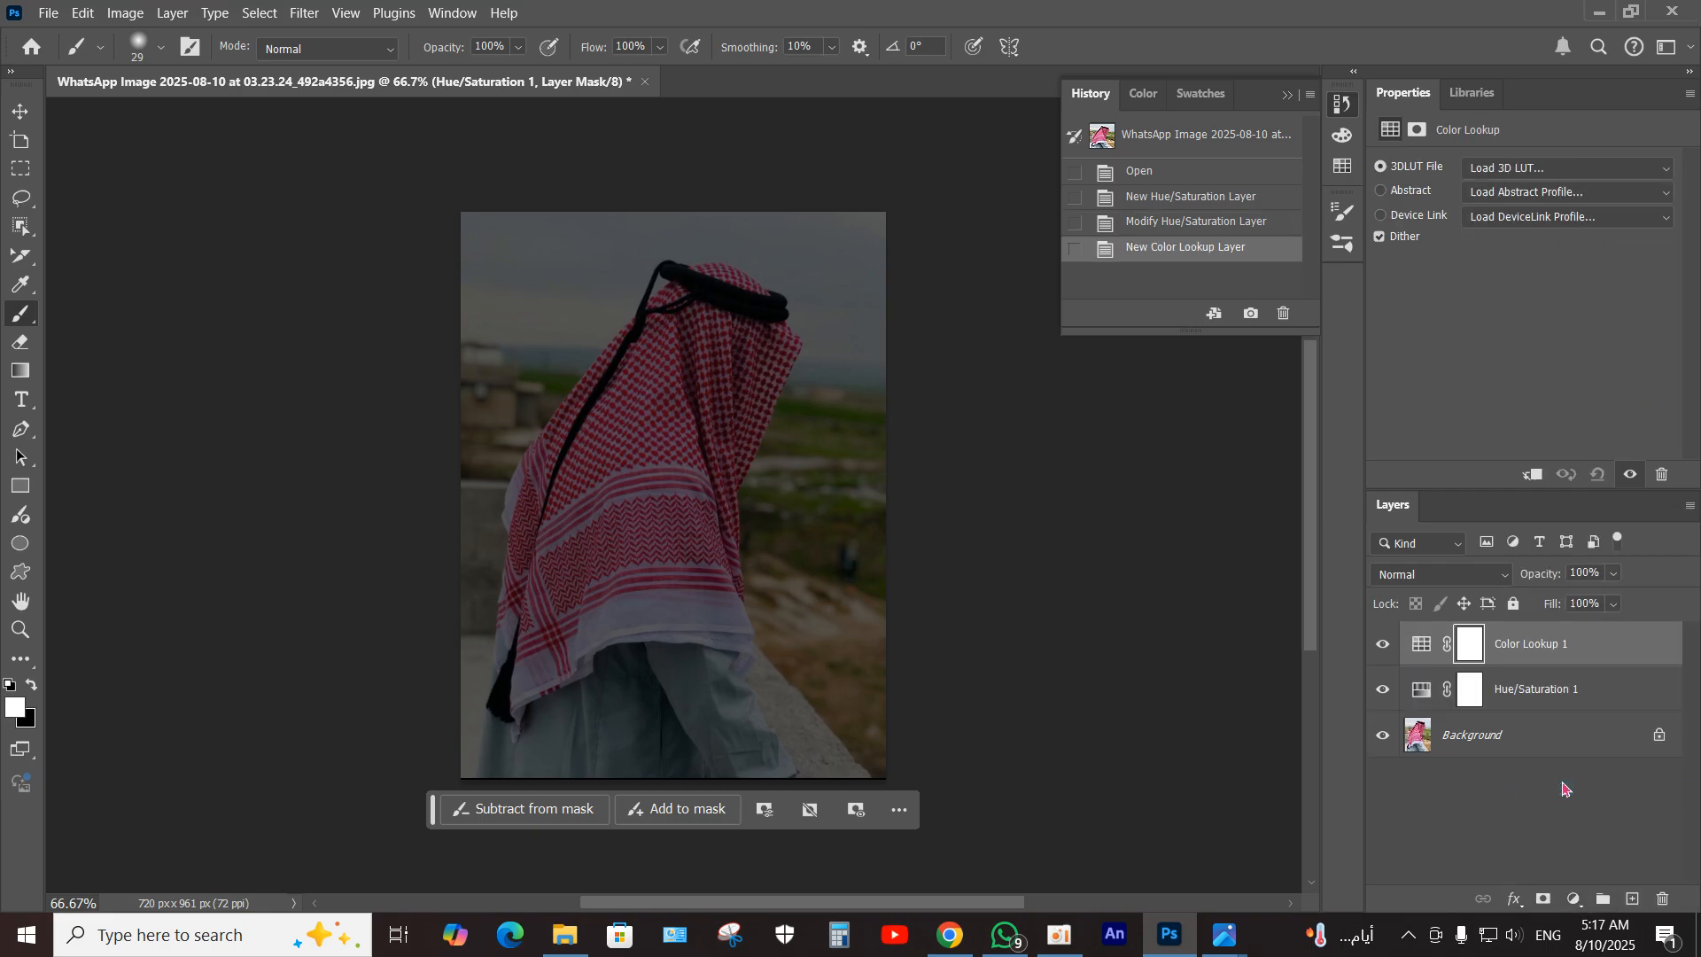
left_click(1526, 175)
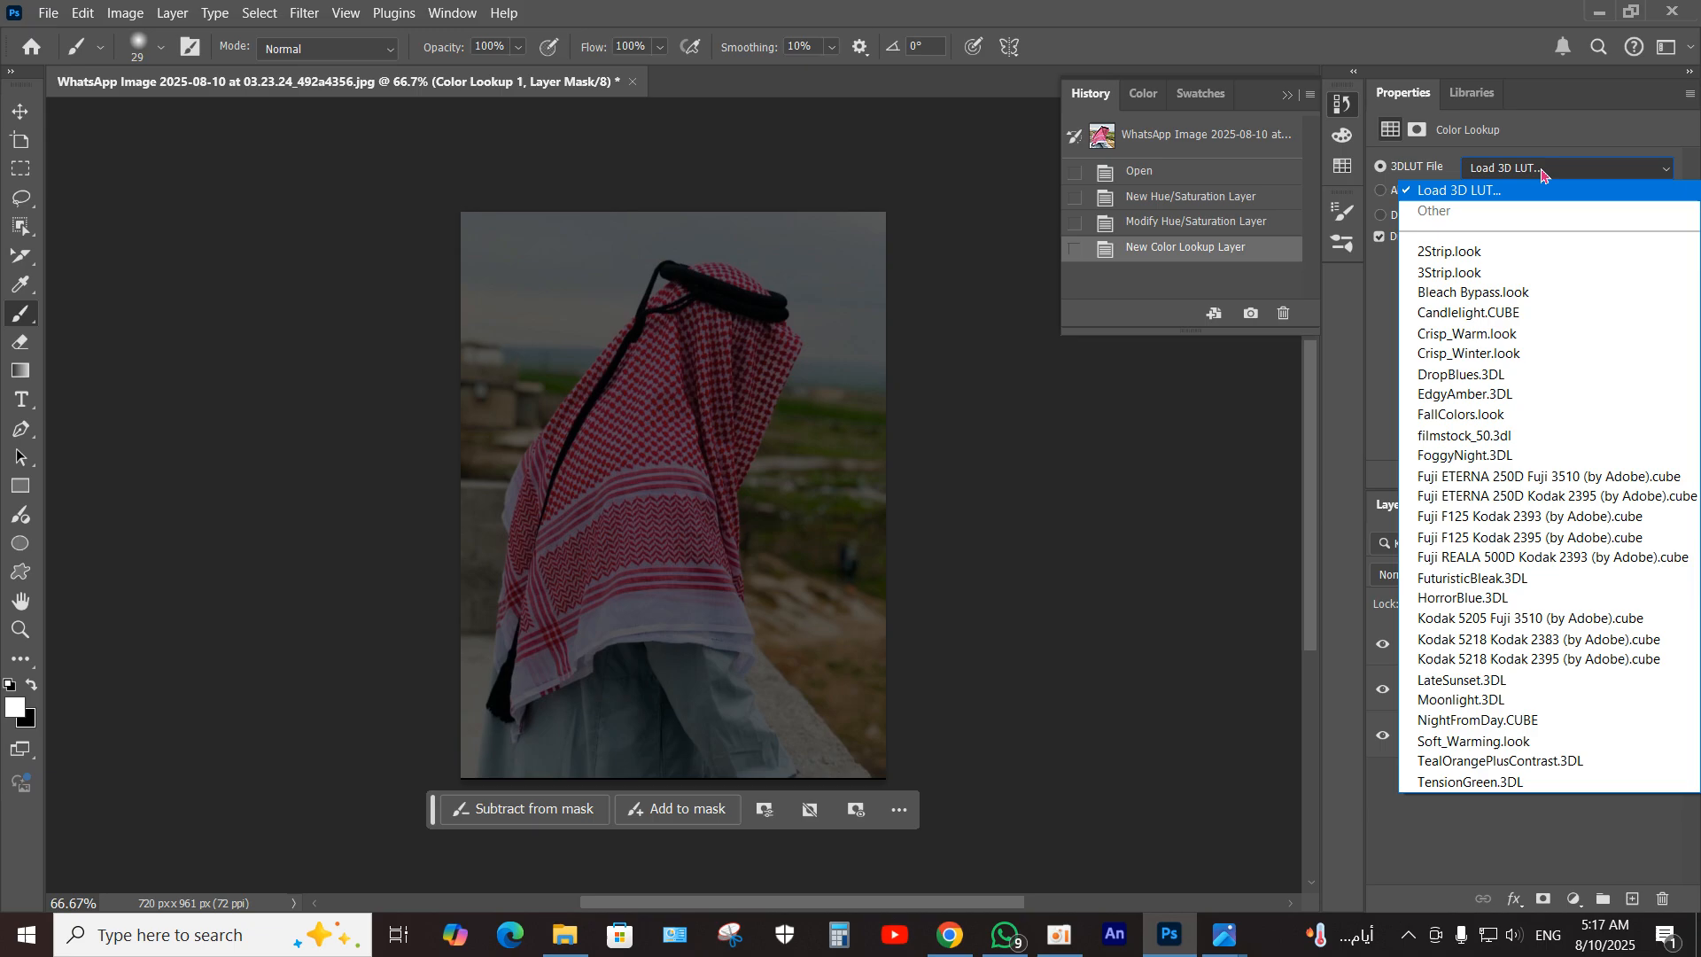
left_click(1461, 728)
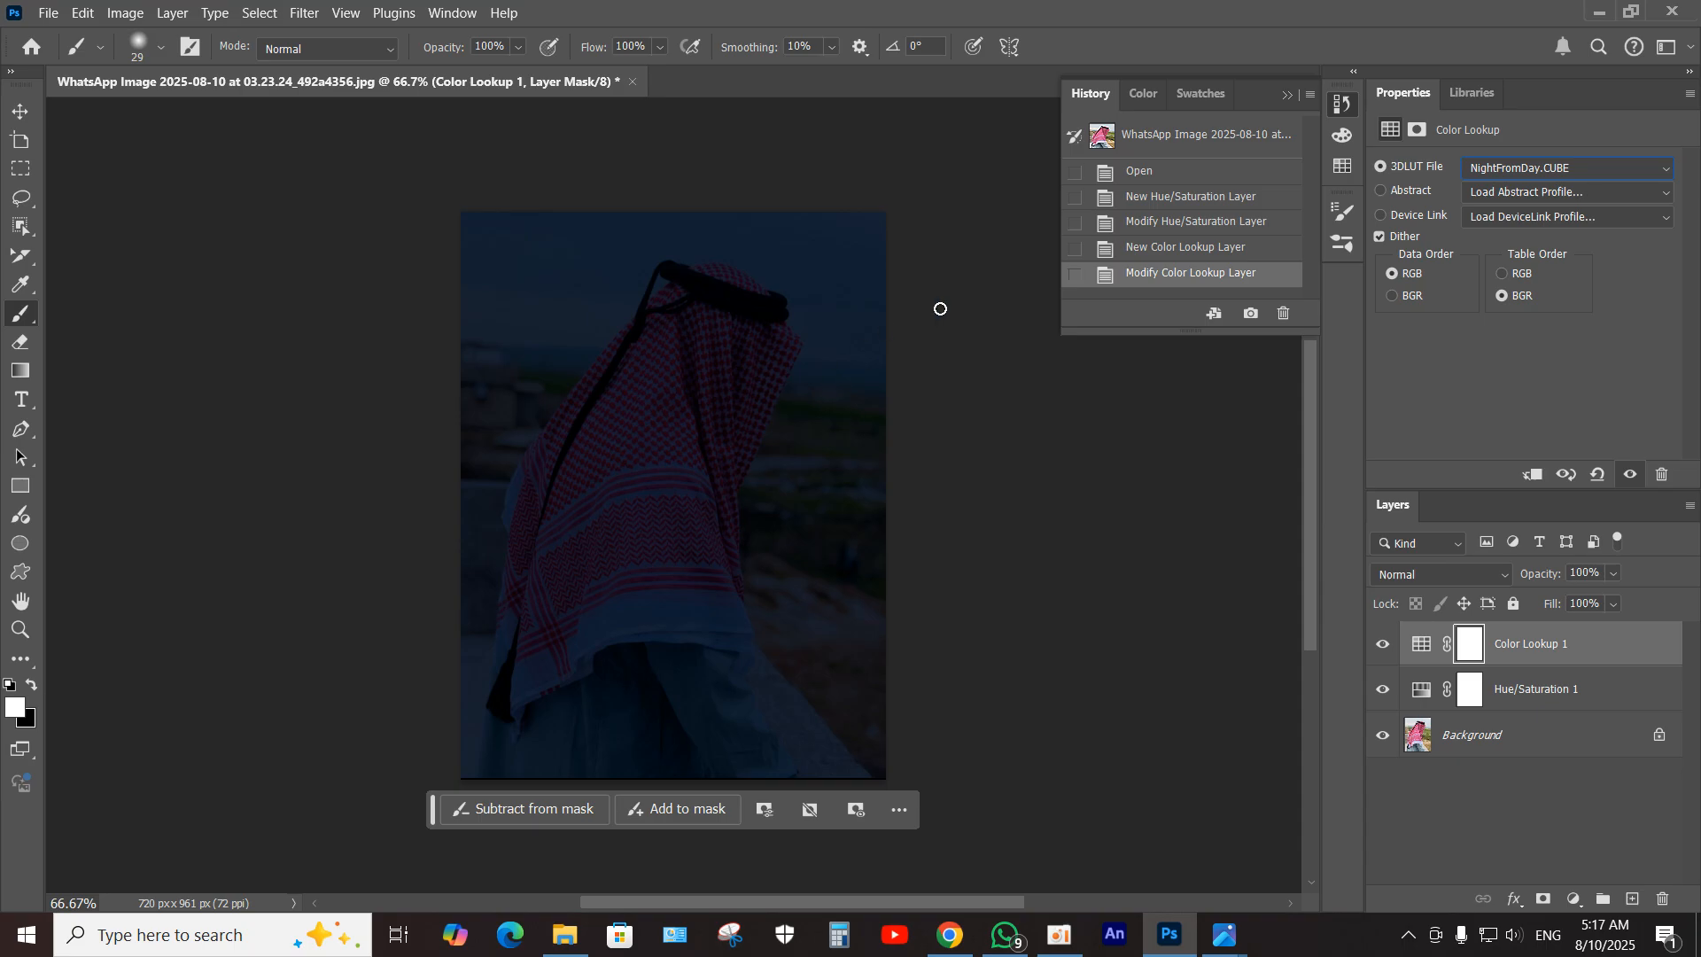
Step: Delete every history state after Open to remove both adjustment layers, and collapse the history
left_click(1284, 314)
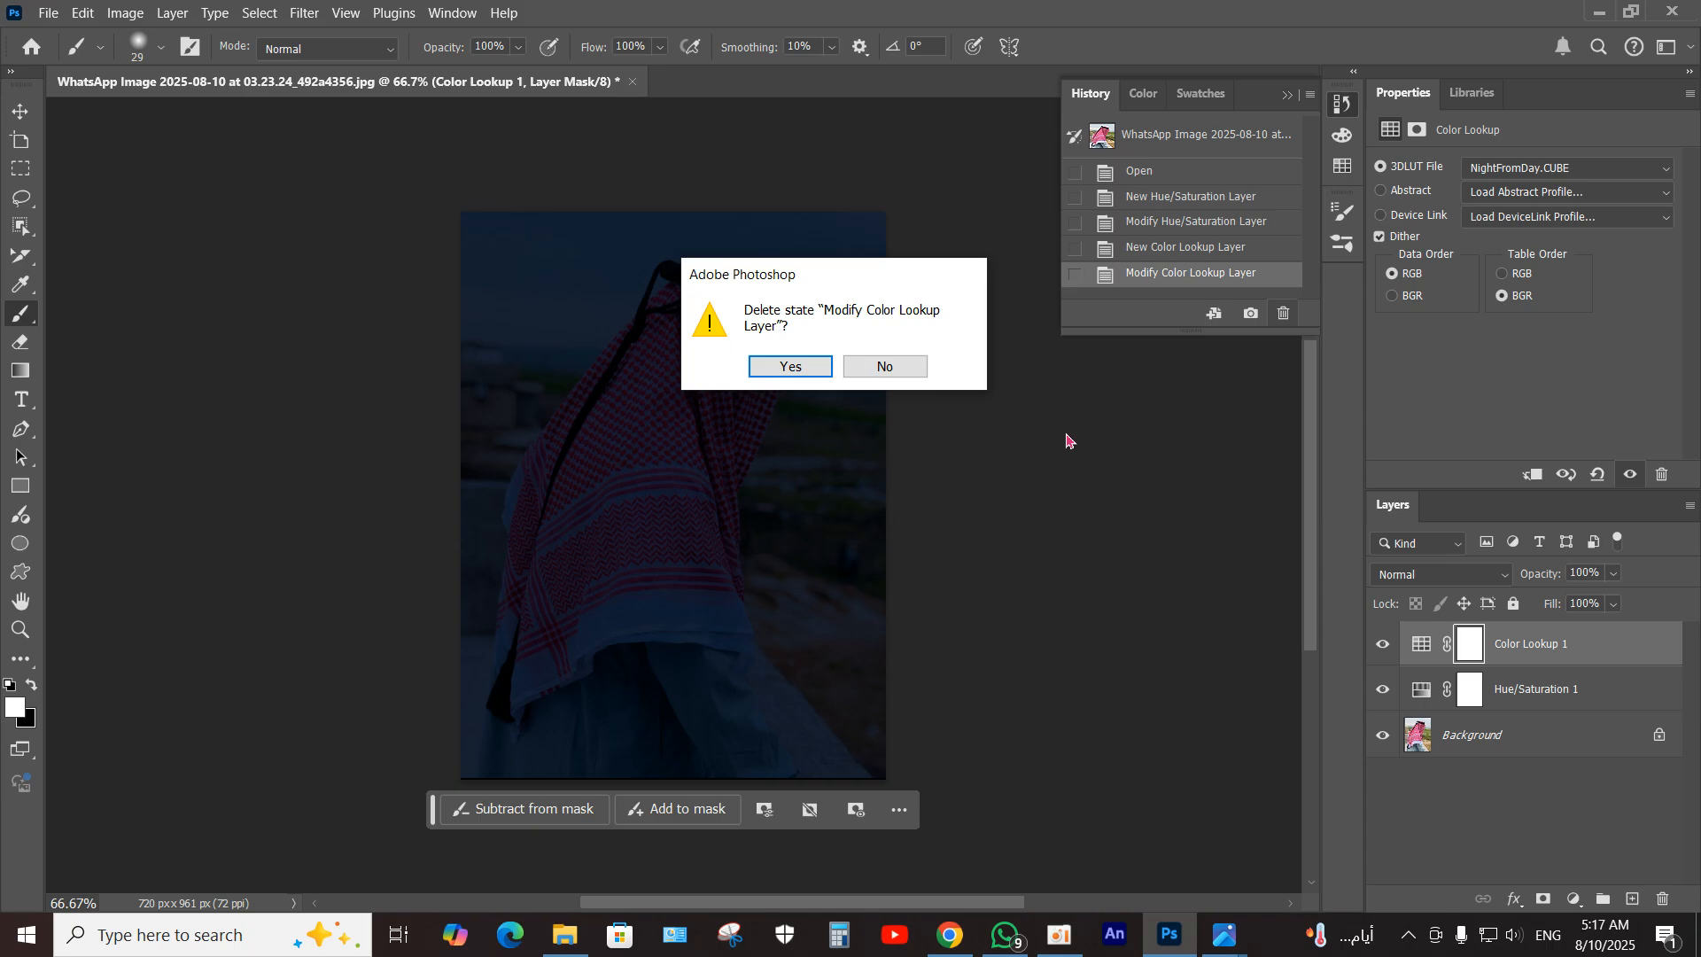
key("Return")
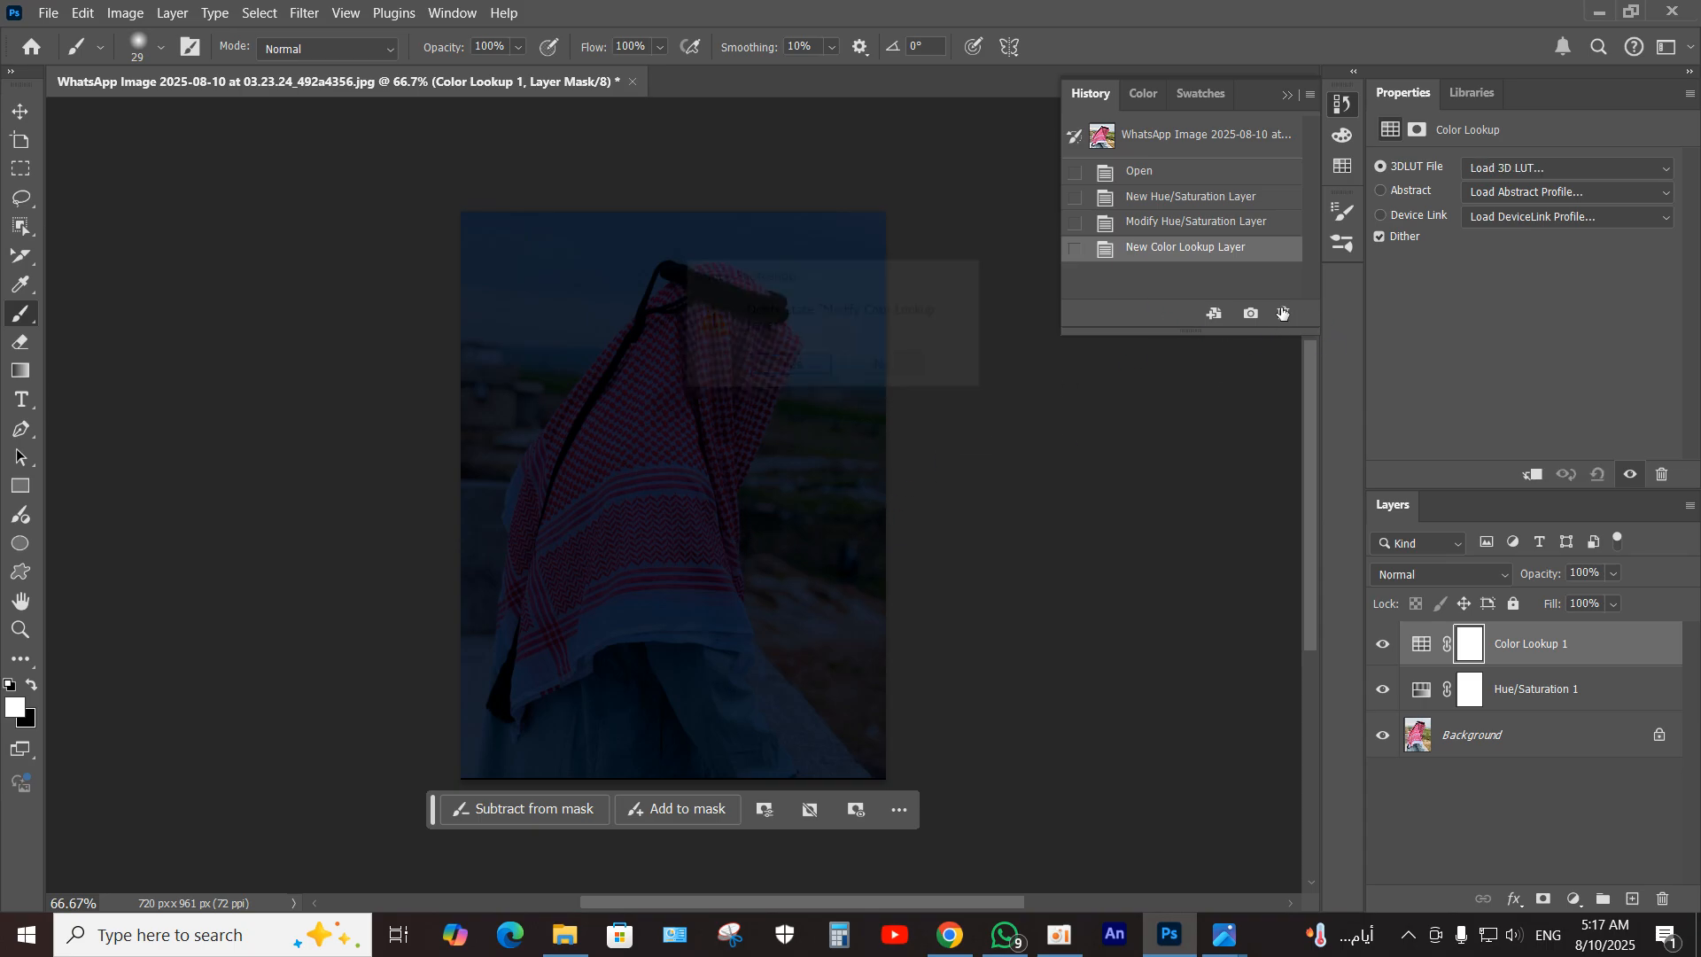
left_click(1283, 314)
key("Return")
left_click(1283, 315)
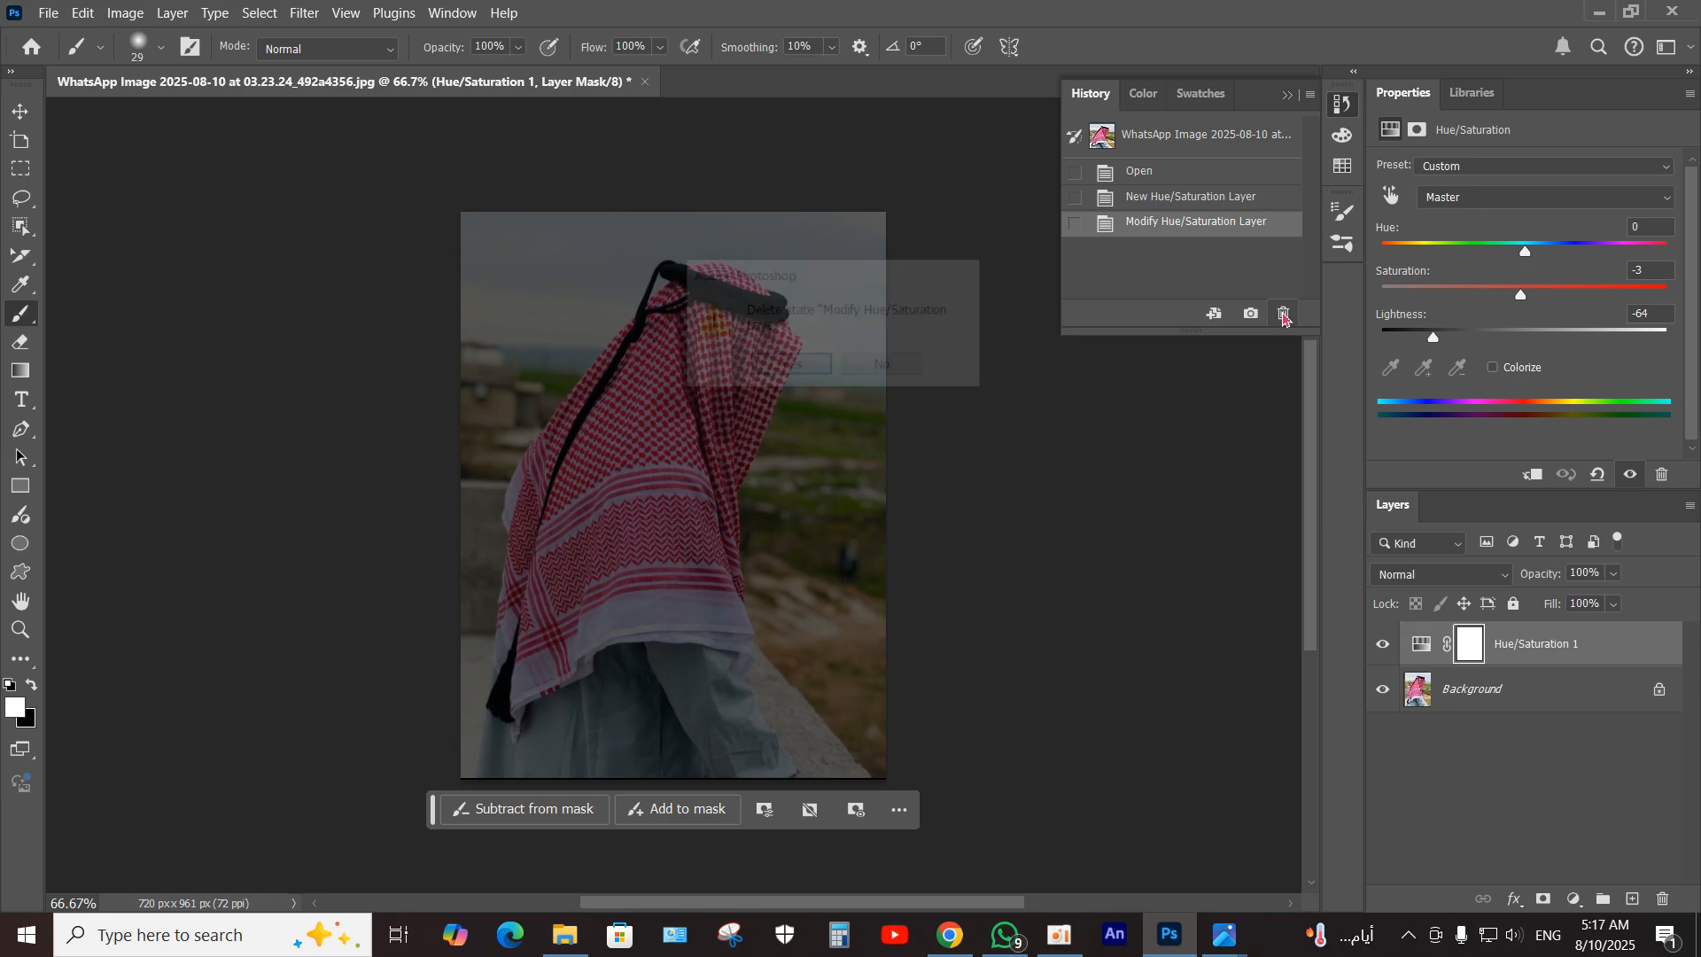
key("Return")
left_click(1283, 315)
key("Return")
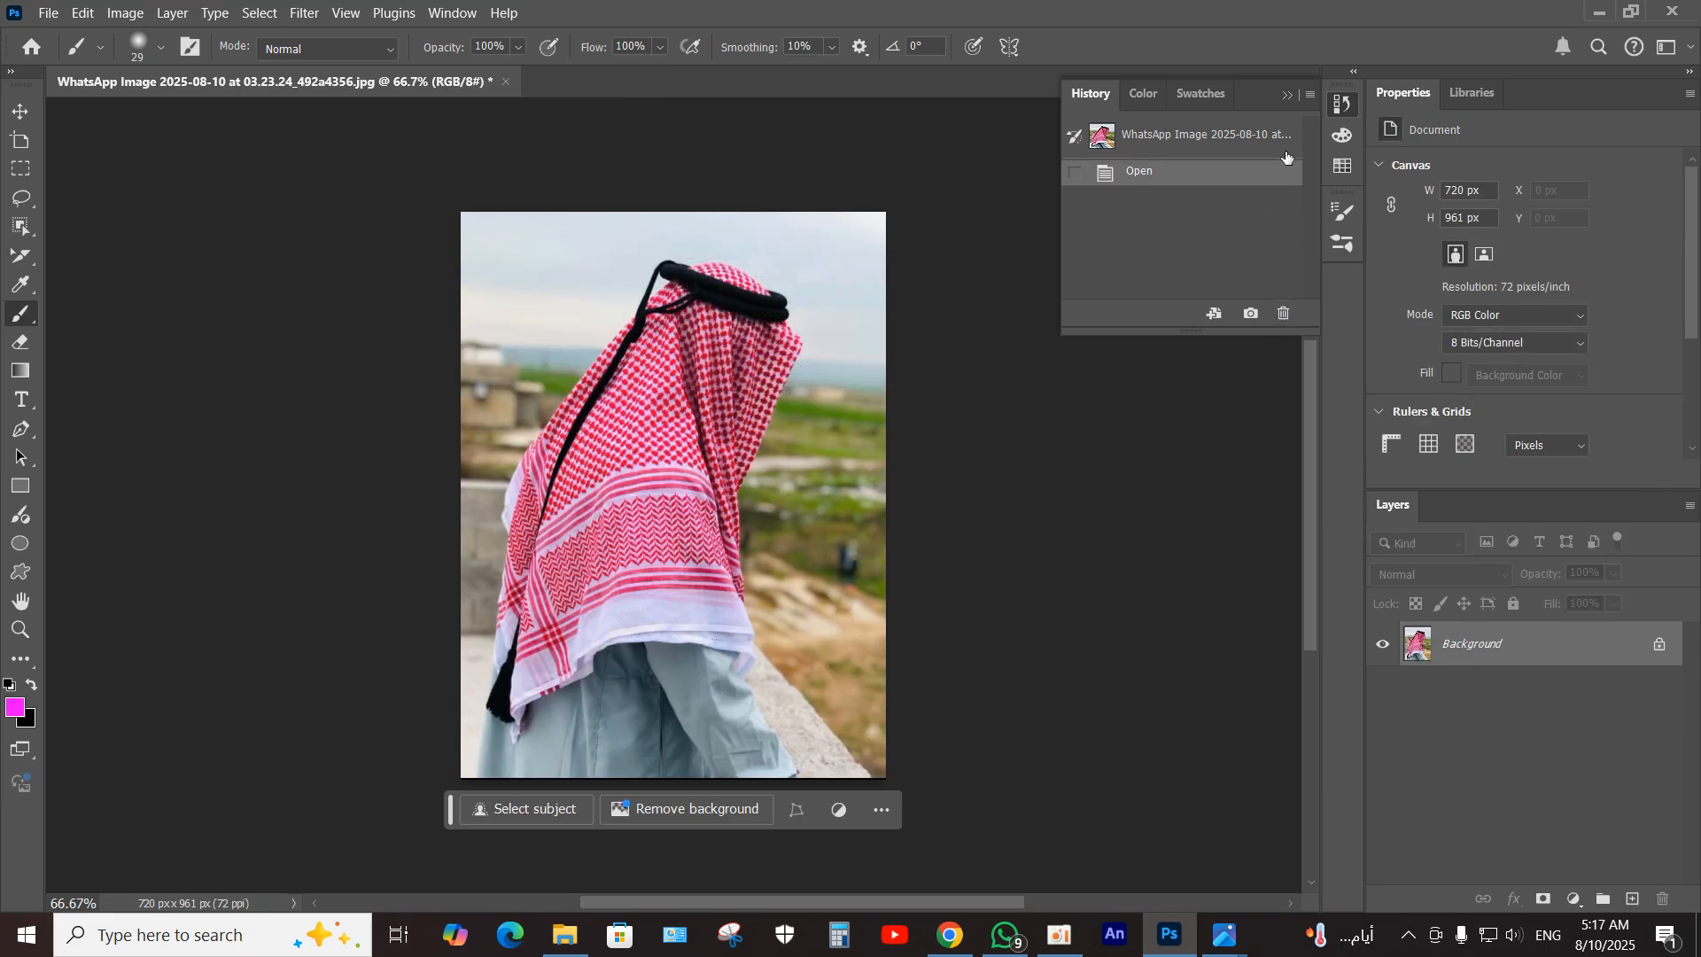
left_click(1343, 104)
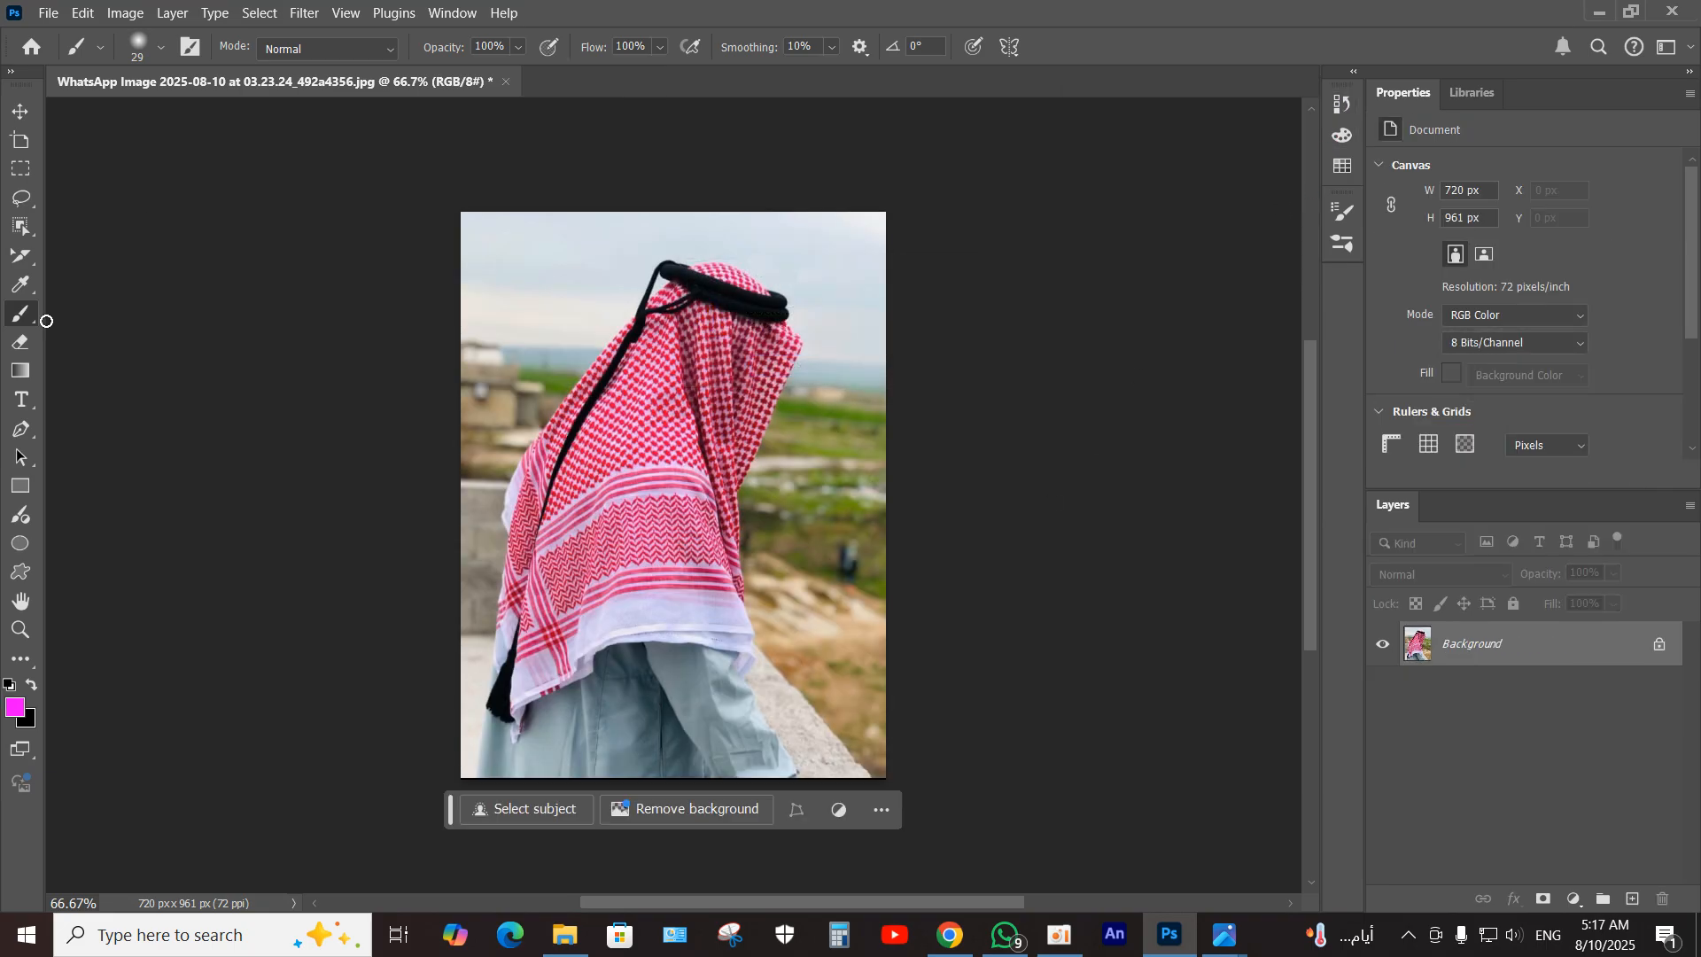
Step: Select the person in the red checkered headscarf with the Object Selection Tool and copy the selection to a new layer
left_click(25, 234)
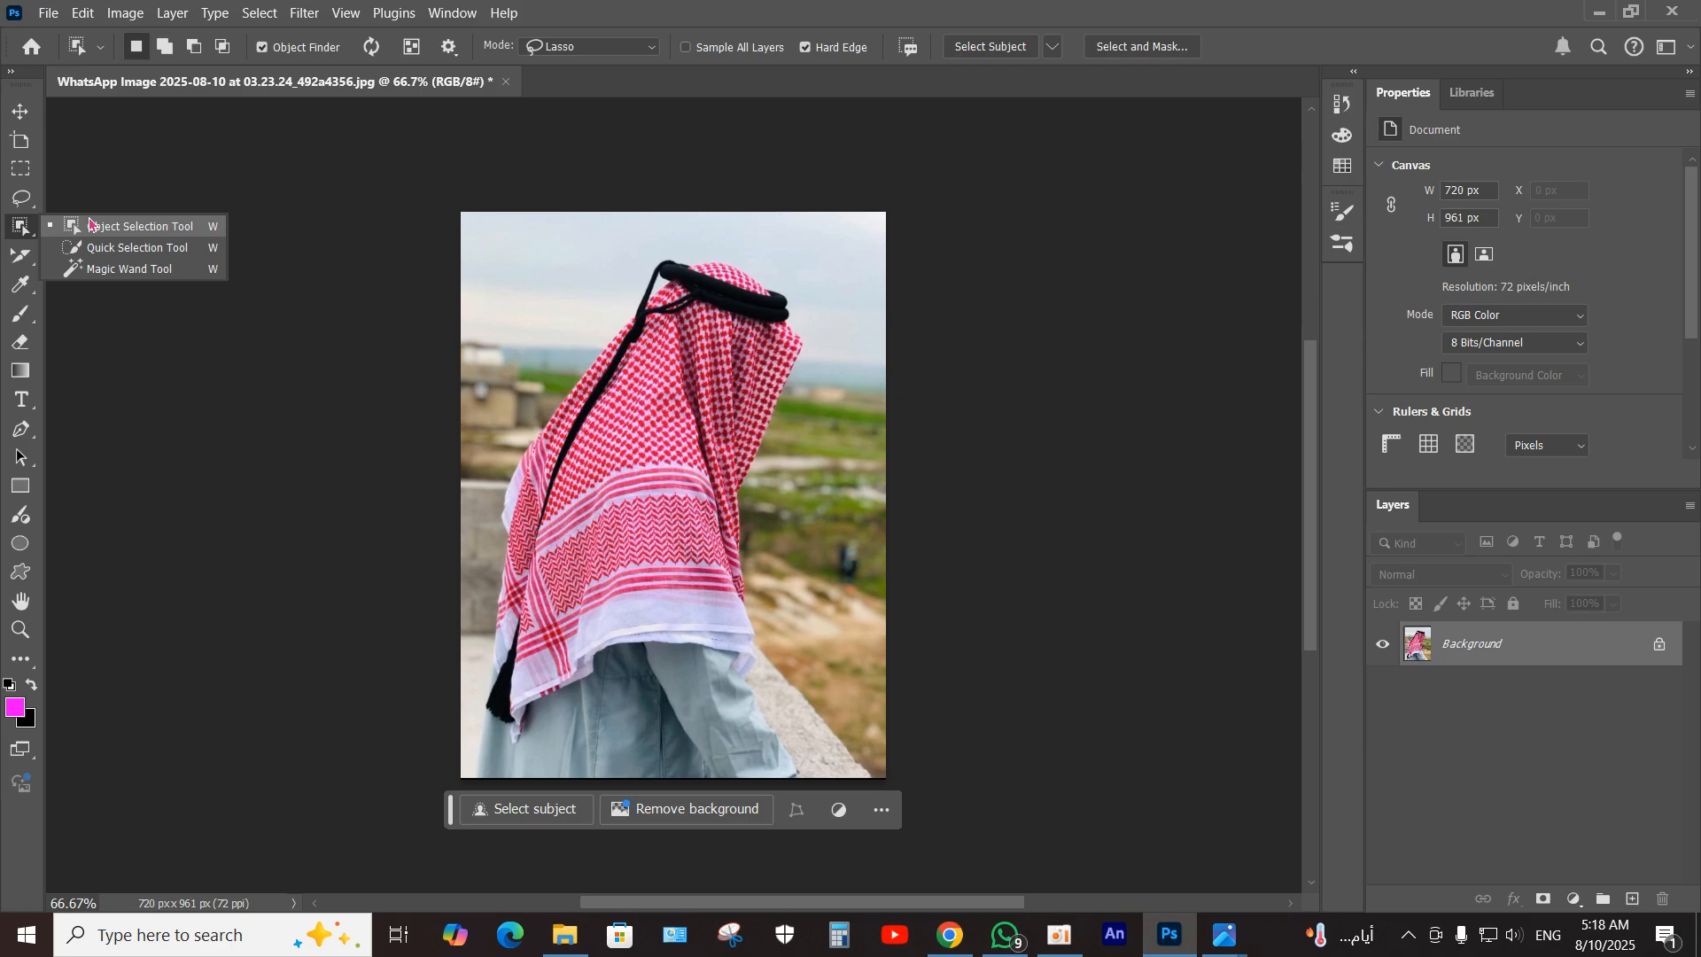
left_click(90, 225)
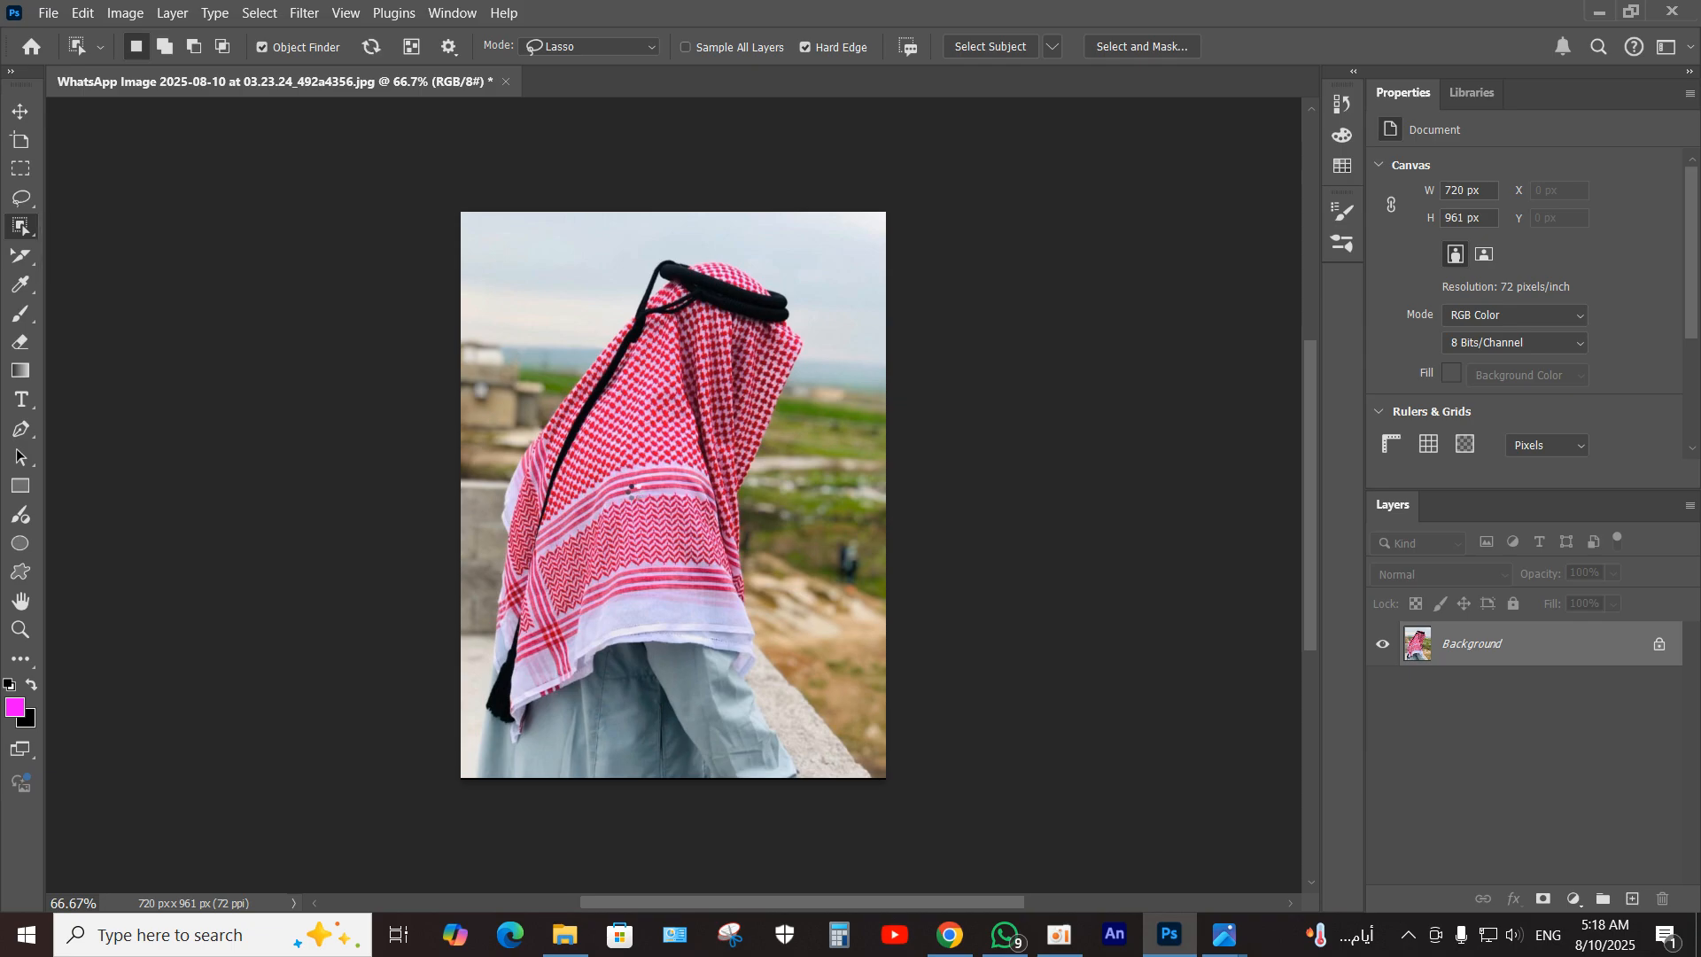
left_click(634, 492)
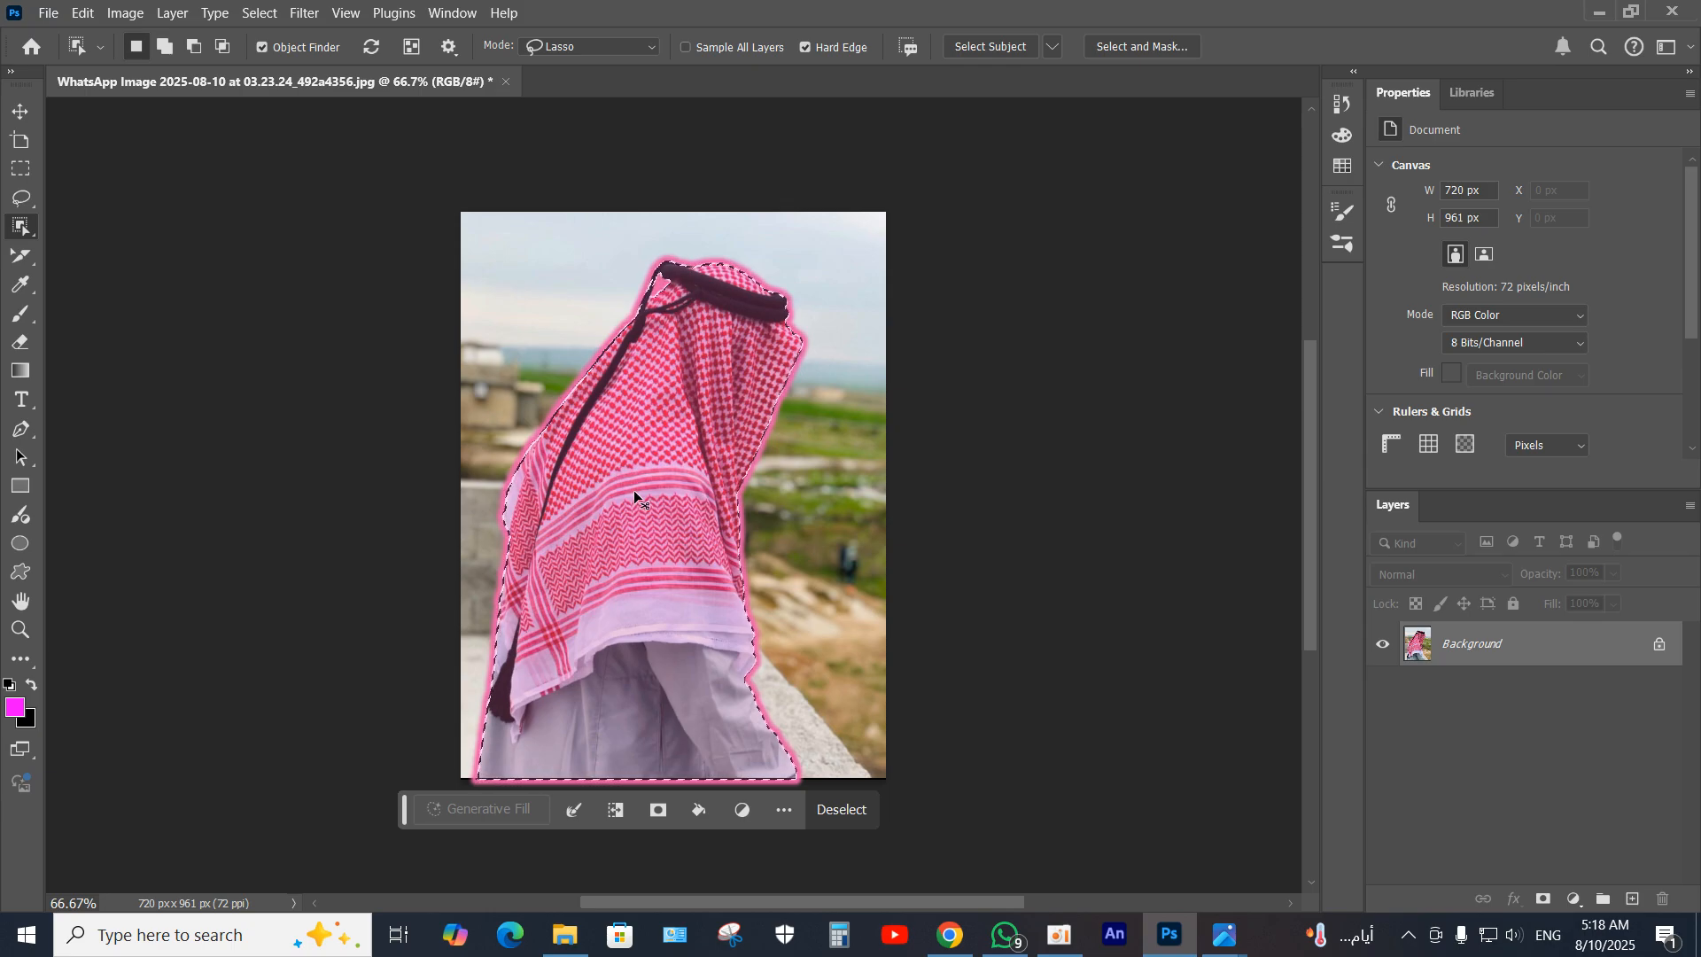
key("ctrl+j")
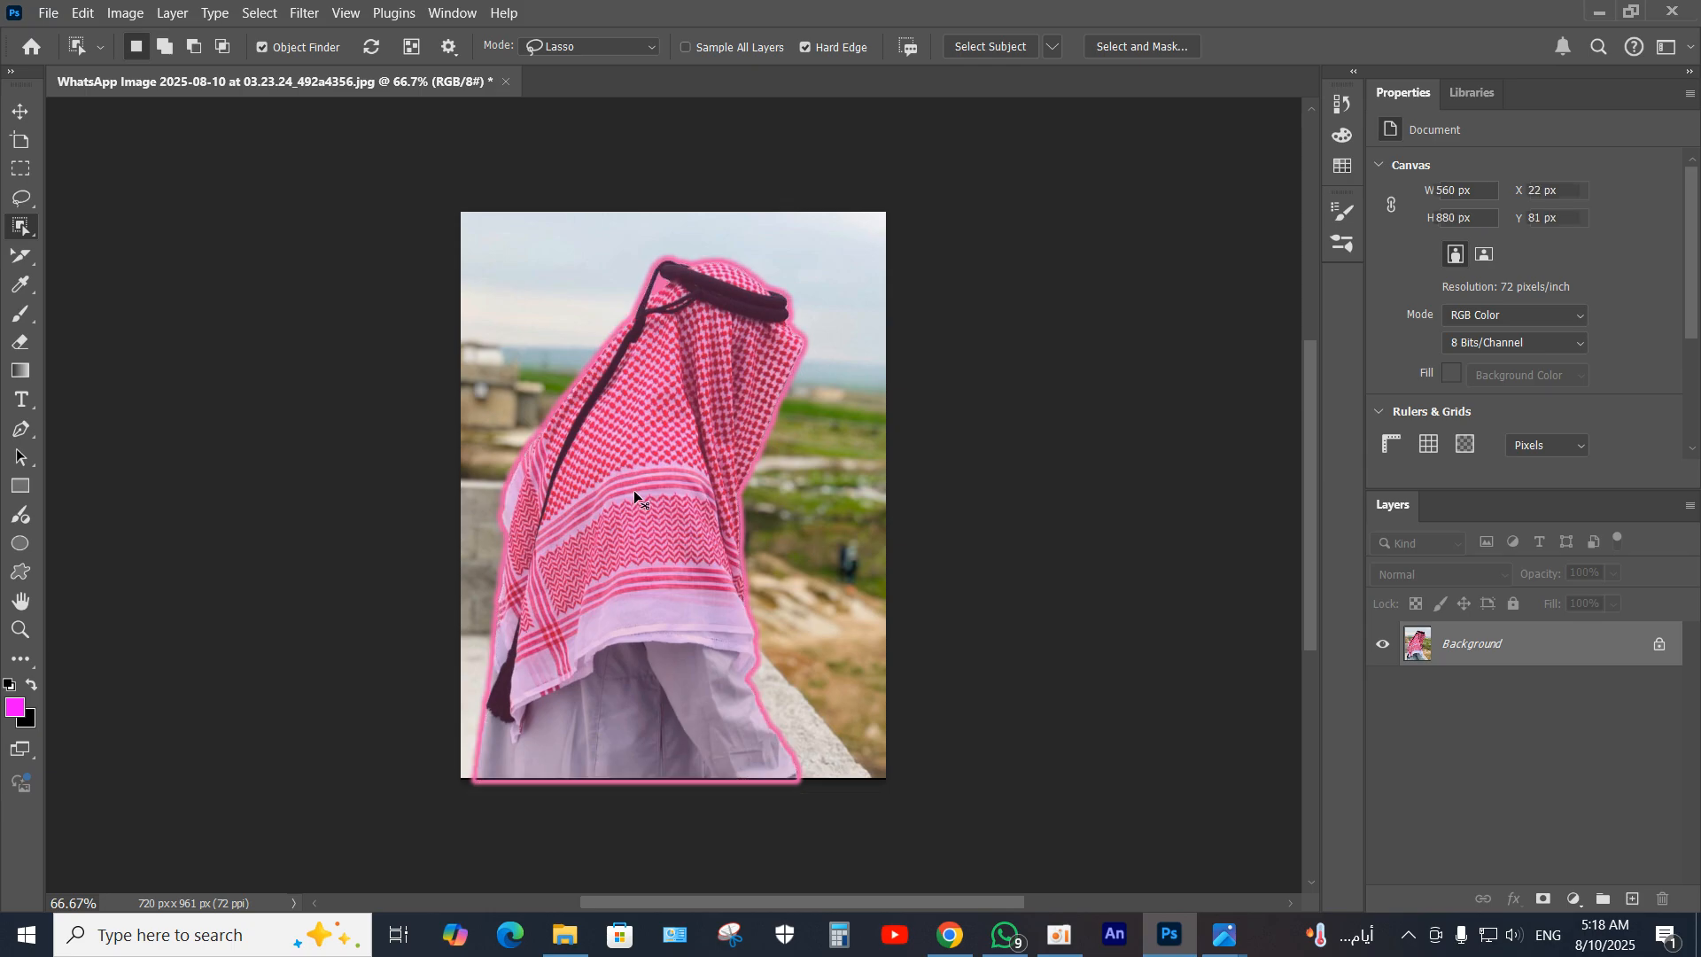
Step: Add a Hue/Saturation adjustment layer directly above the Background with saturation +10 and lightness -63
left_click(1523, 704)
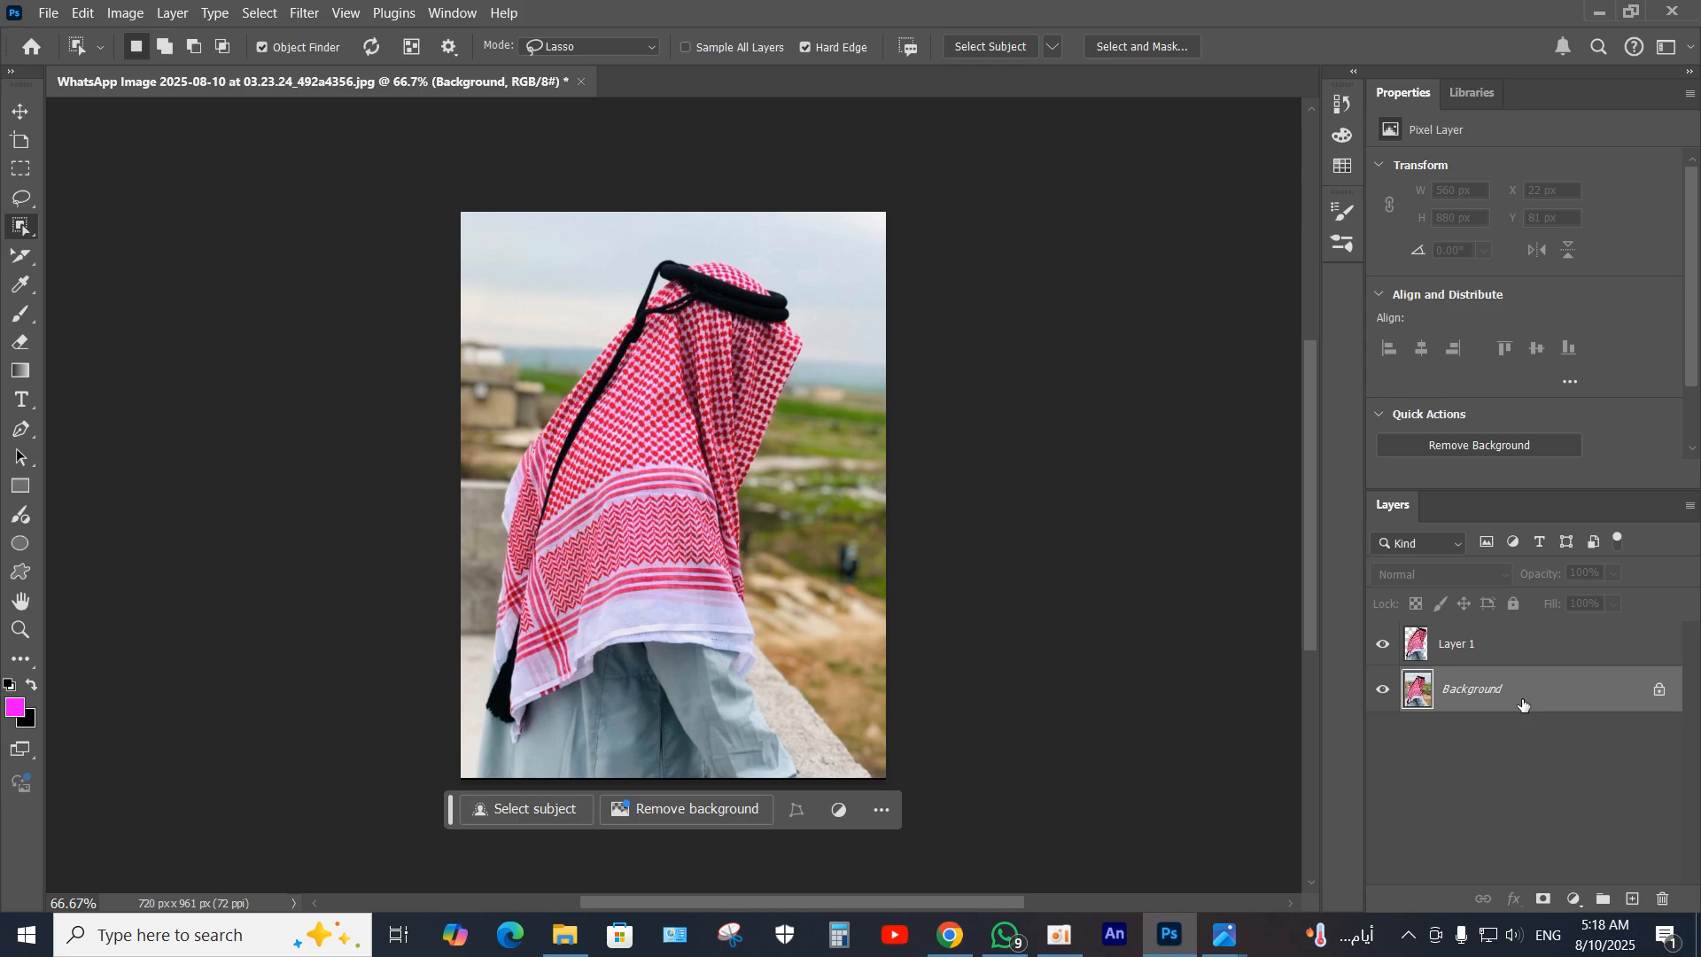
left_click(1574, 900)
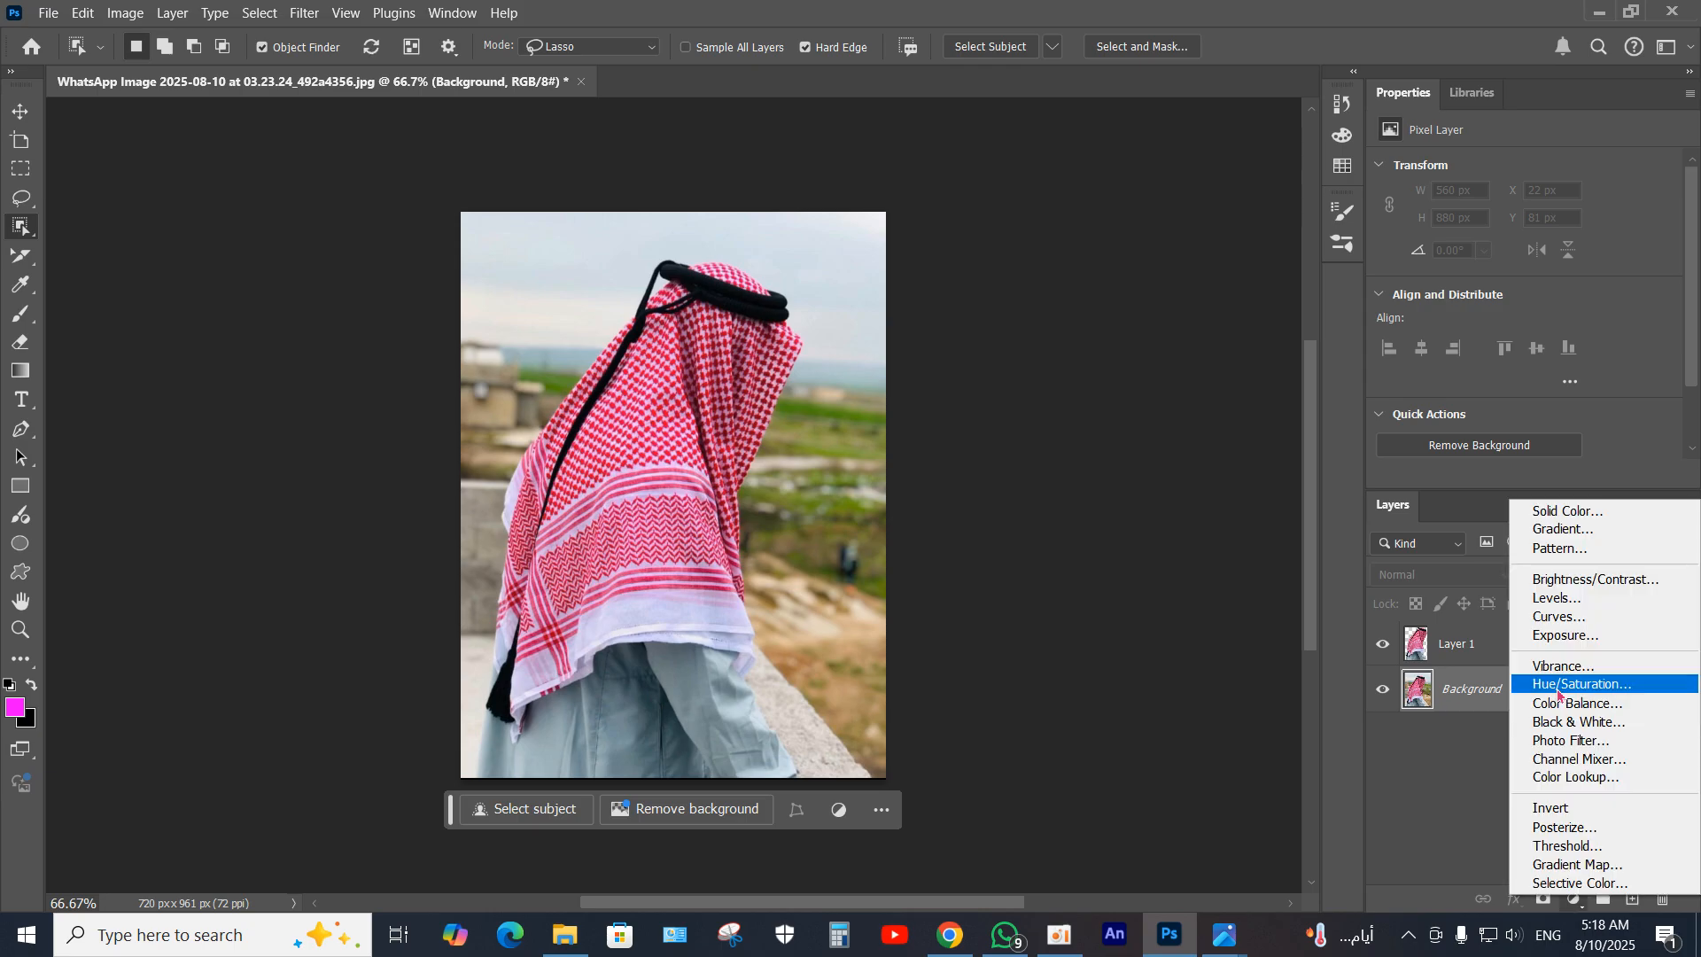
left_click(1557, 687)
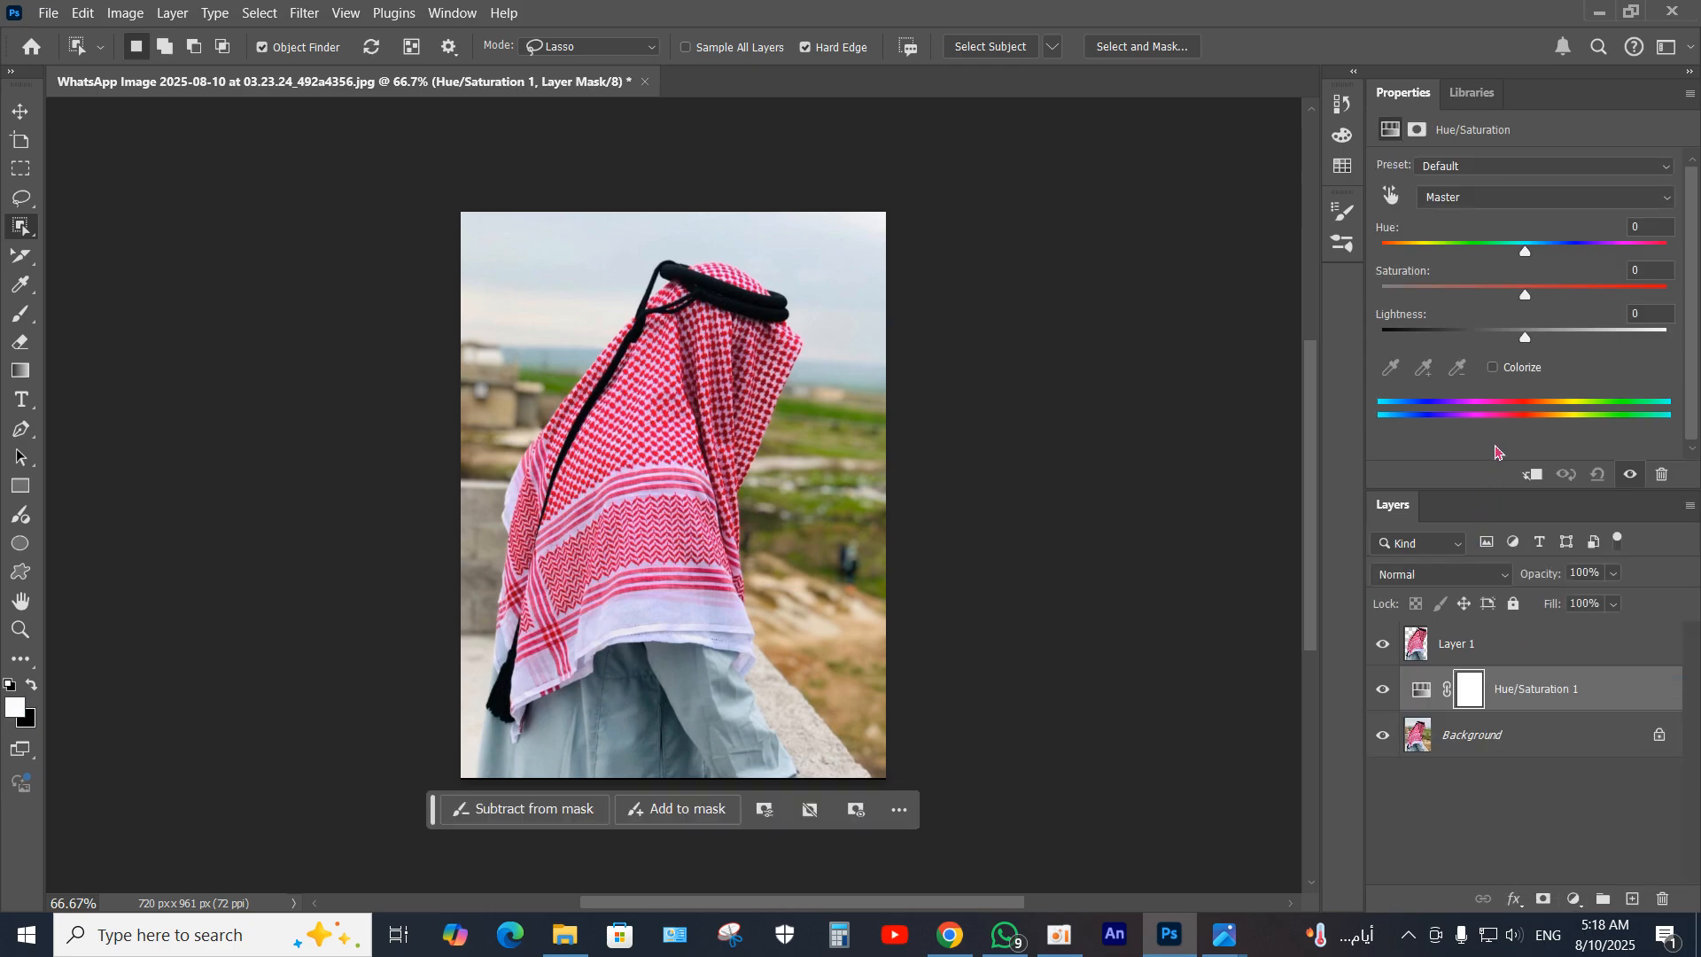
mouse_move(1525, 295)
left_mouse_down()
mouse_move(1492, 296)
mouse_move(1539, 299)
left_mouse_up()
left_click_drag(1525, 337, 1437, 342)
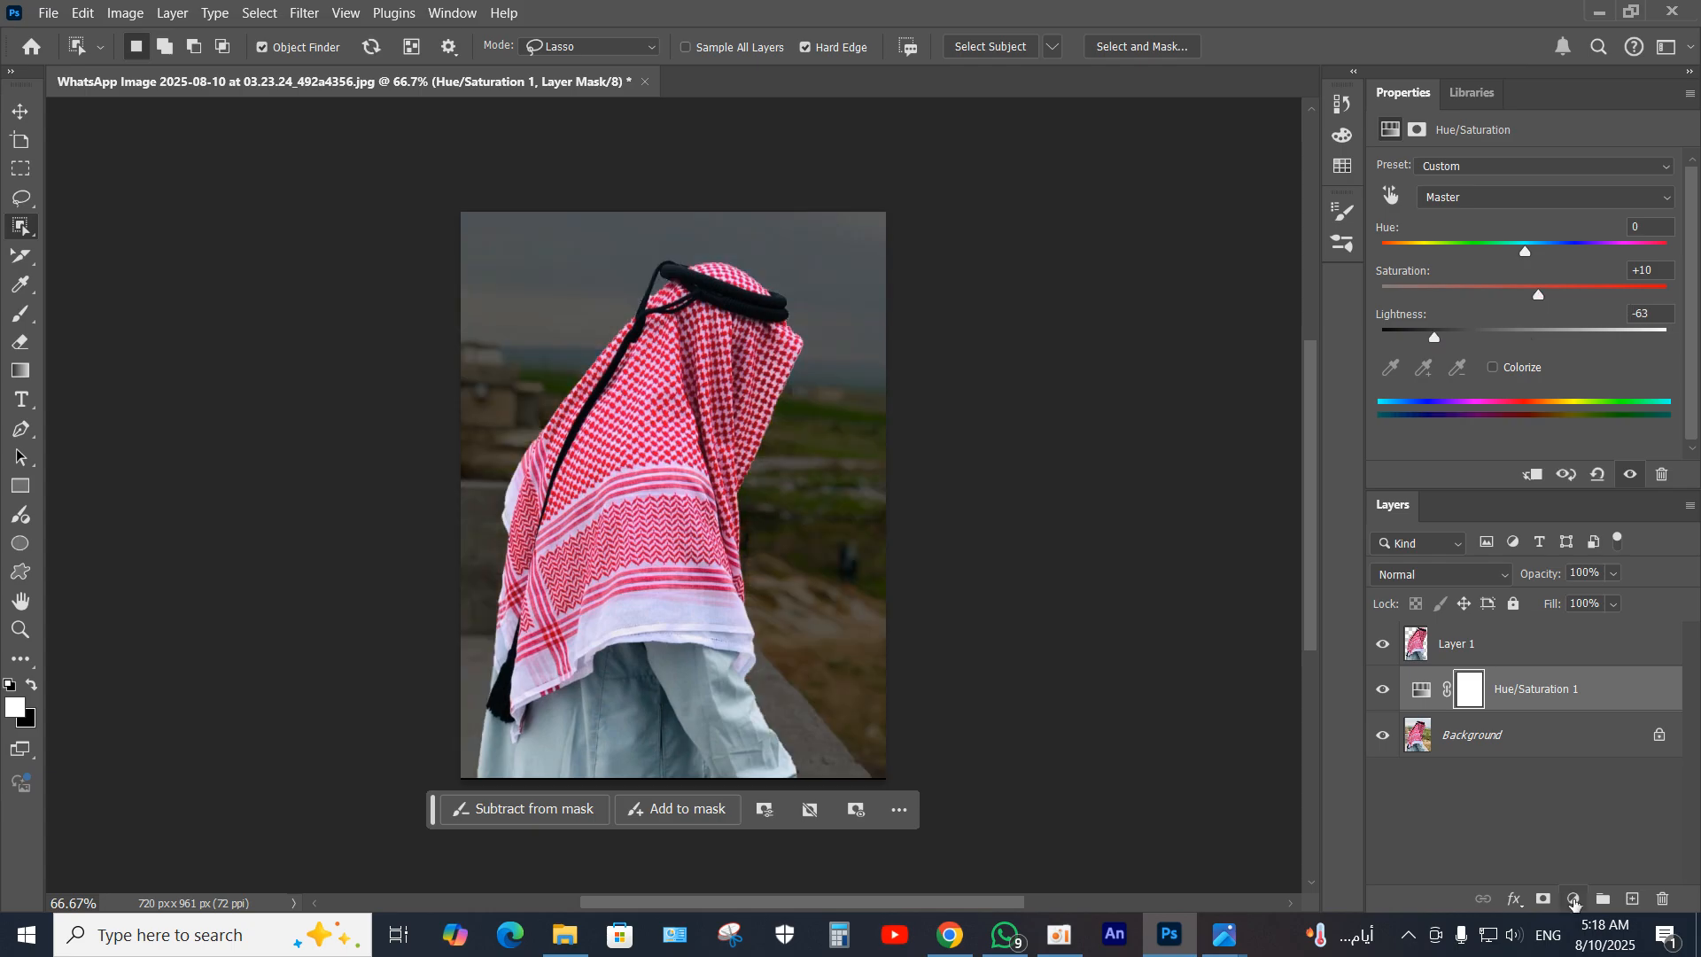
Step: Add a Color Lookup adjustment layer beneath the cut-out person using the NightFromDay.CUBE 3D LUT
left_click(1573, 901)
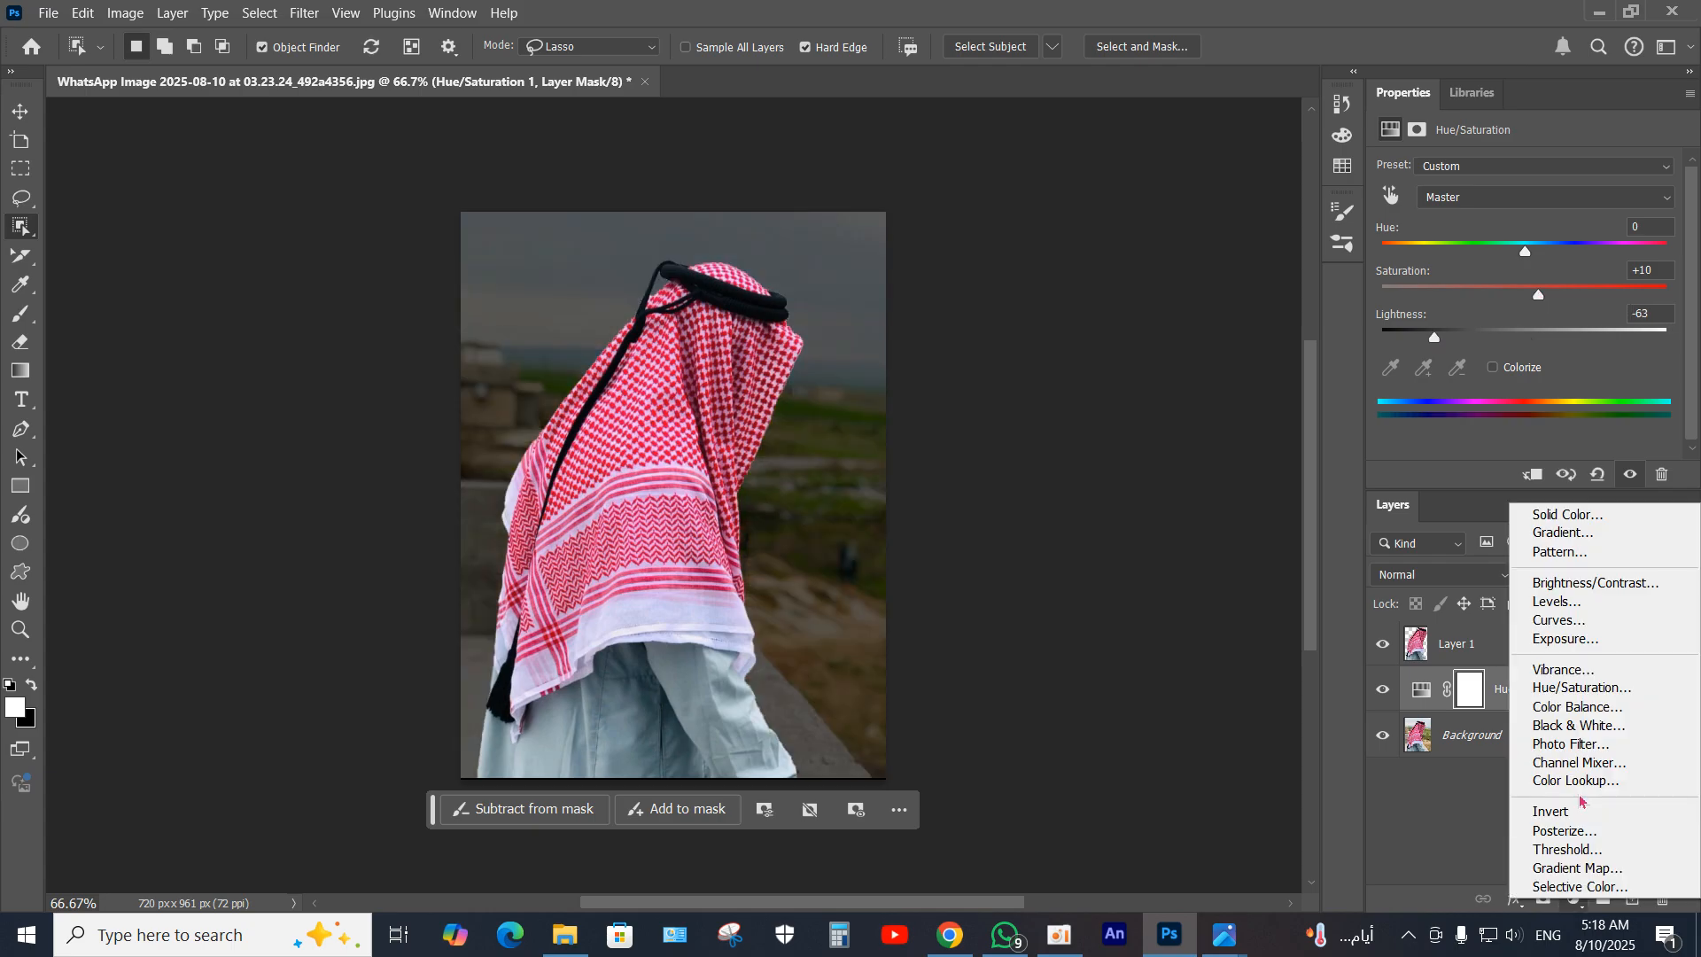
left_click(1559, 783)
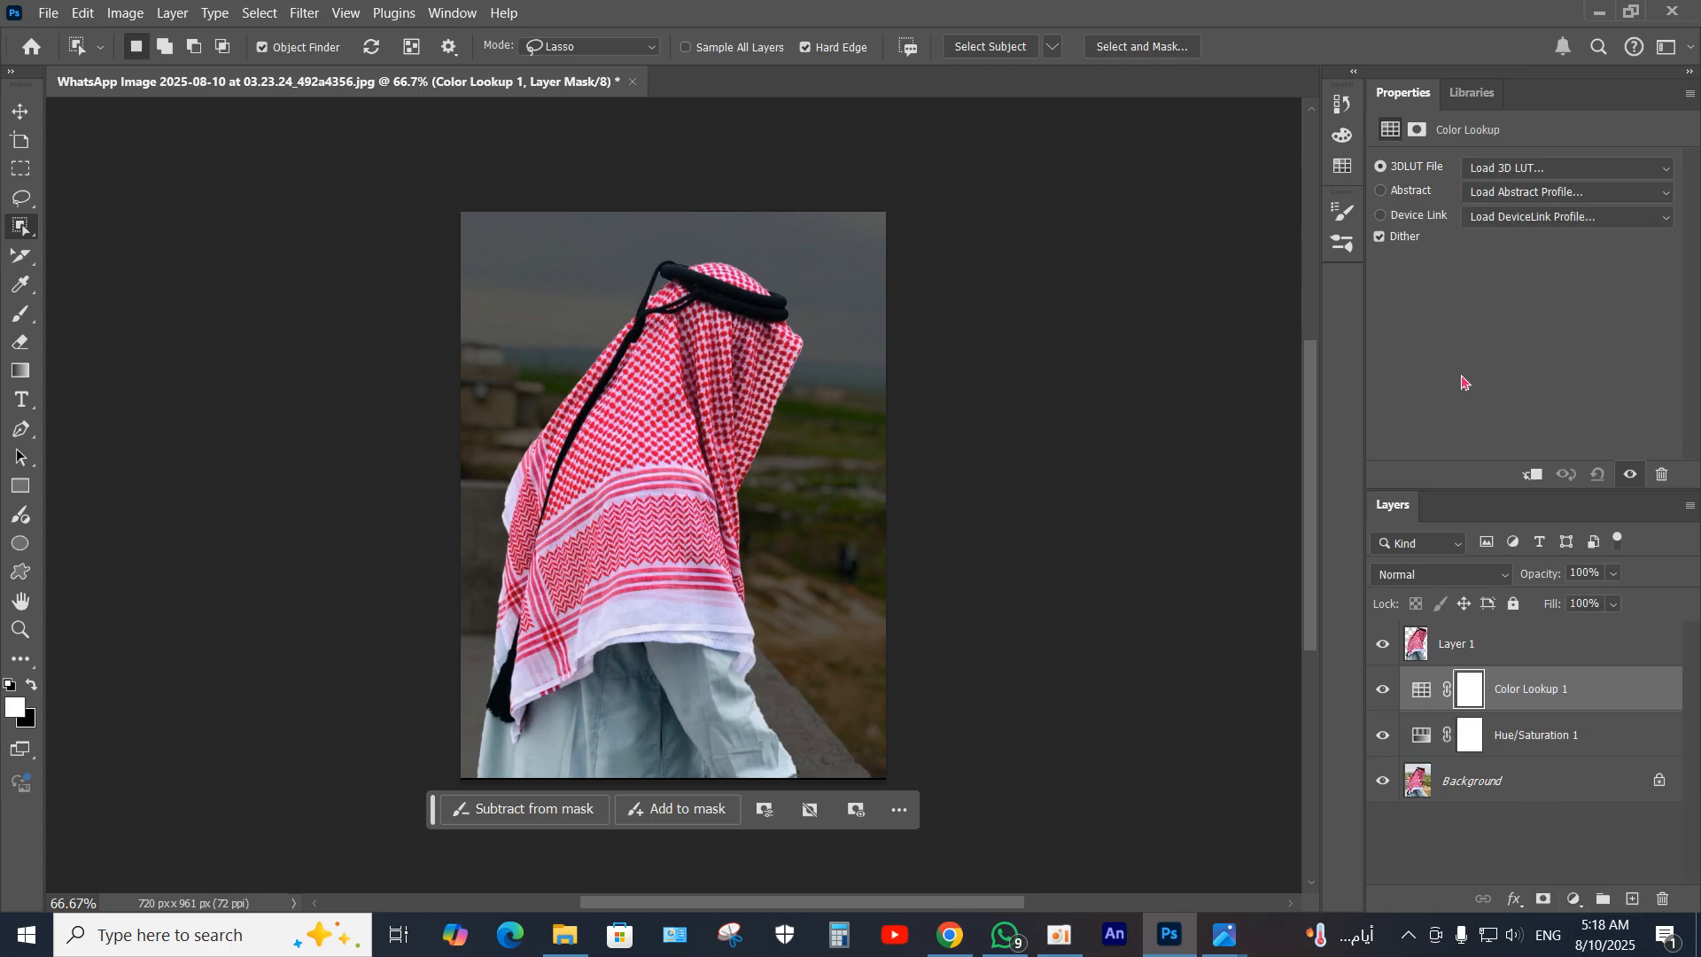
left_click(1564, 167)
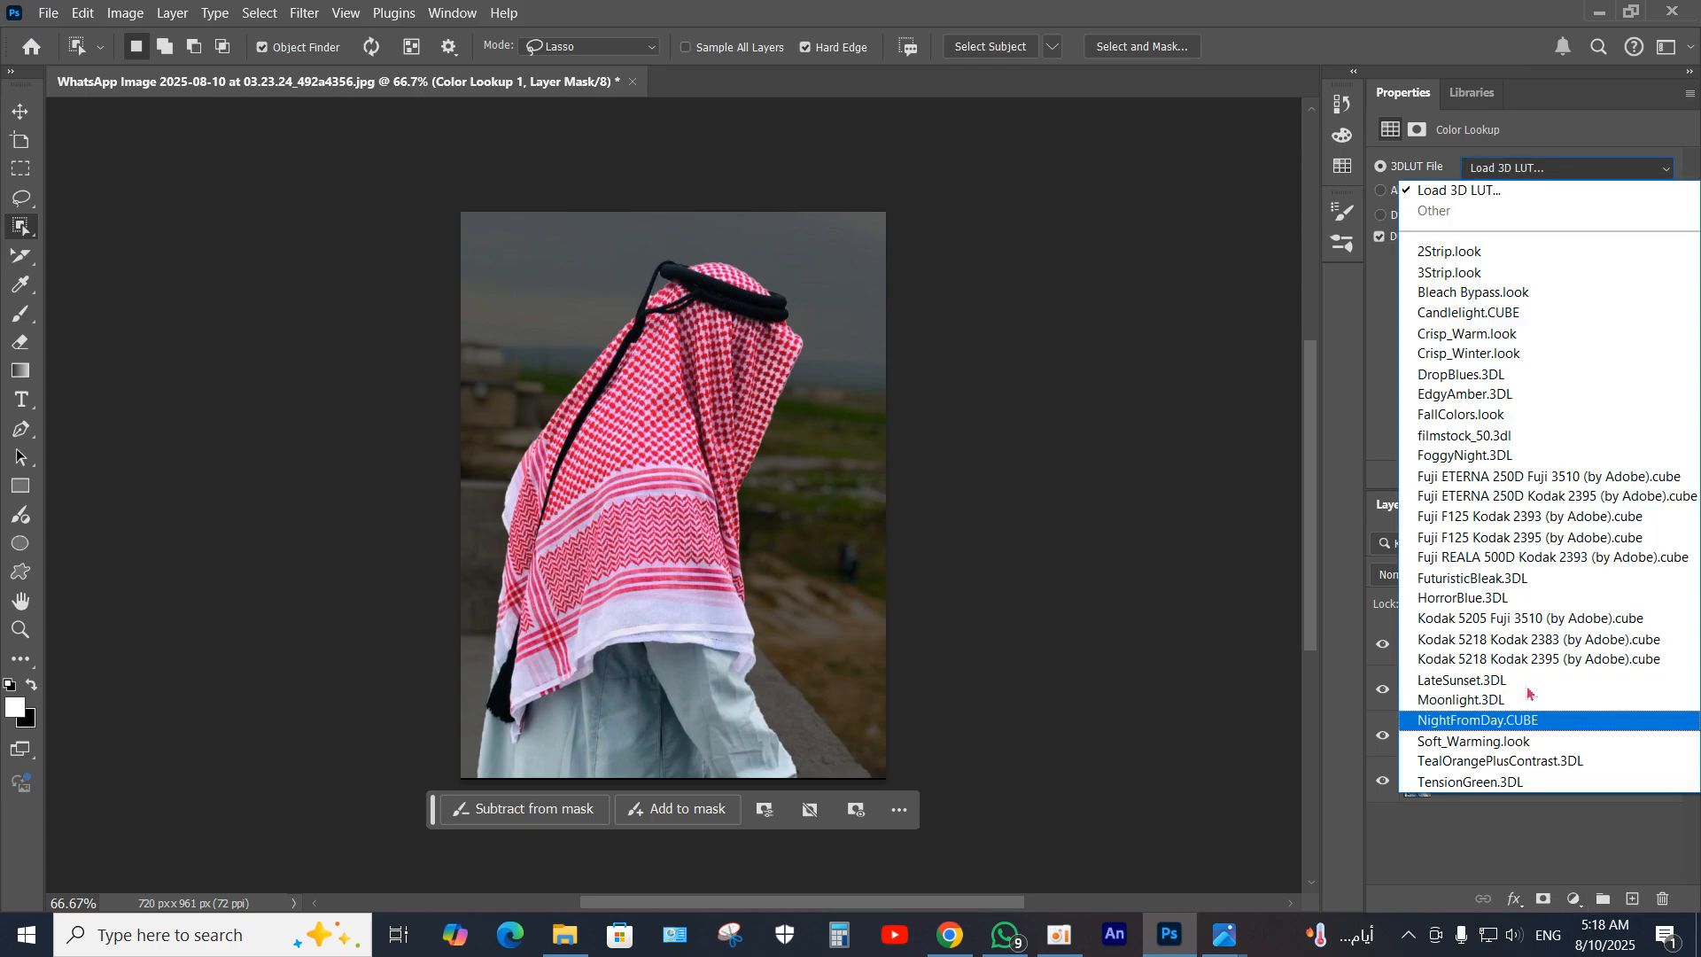
left_click(1476, 718)
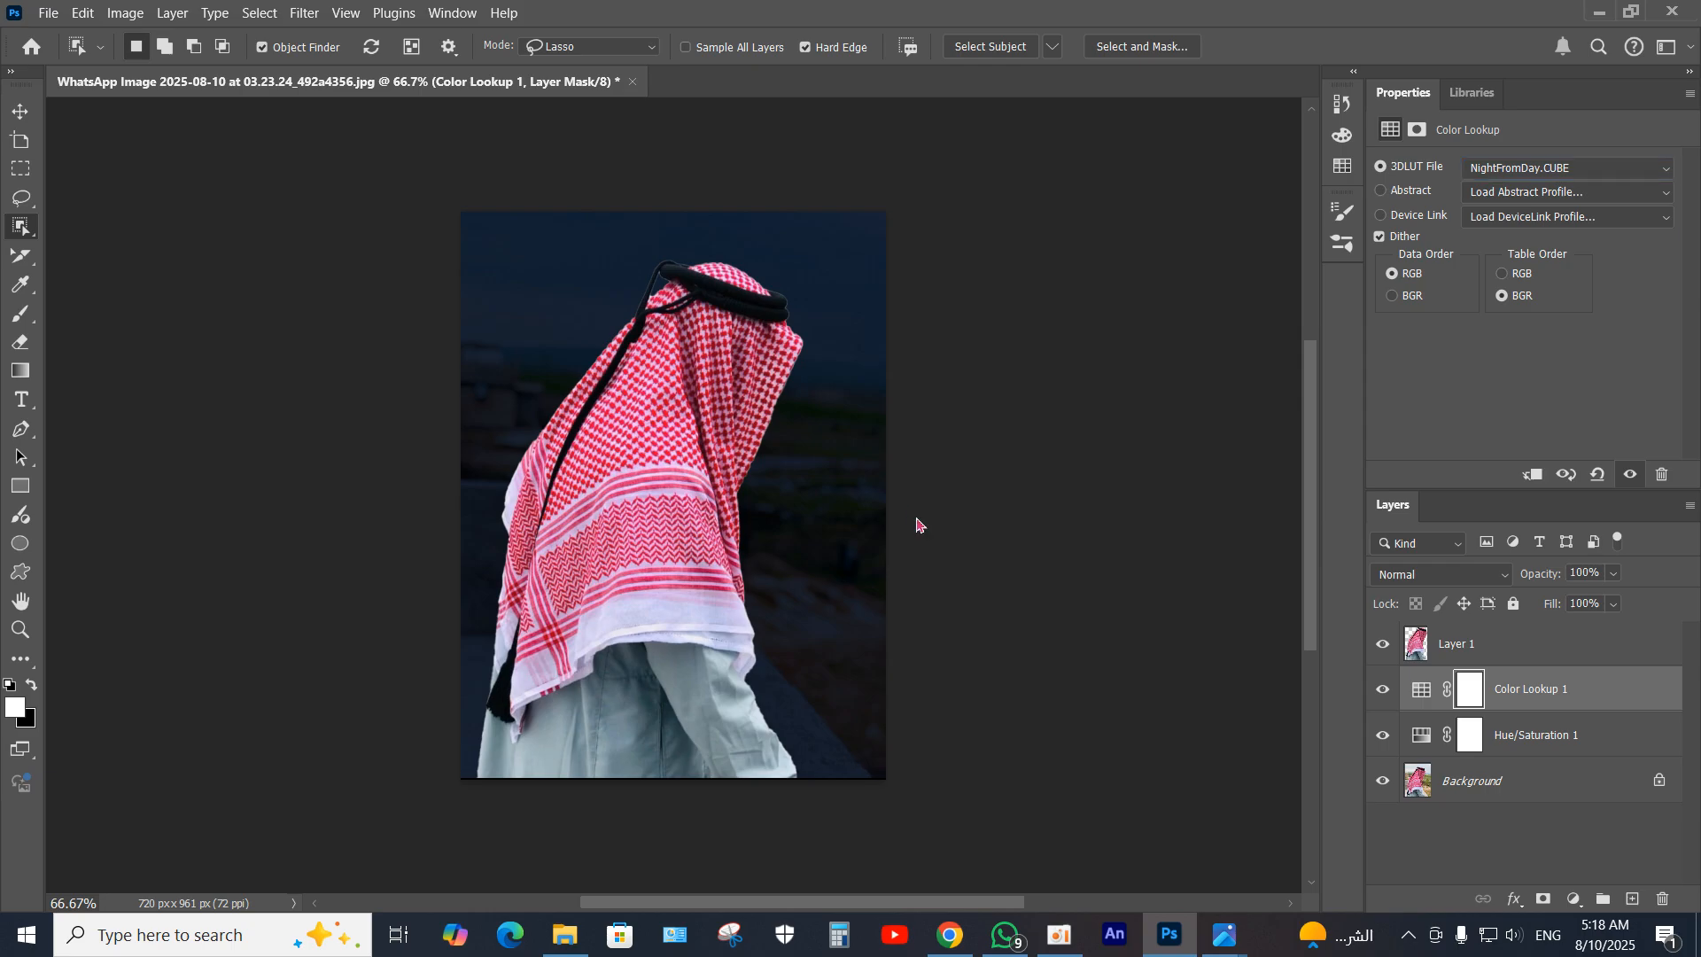
key("ctrl+shift+s")
left_click(394, 654)
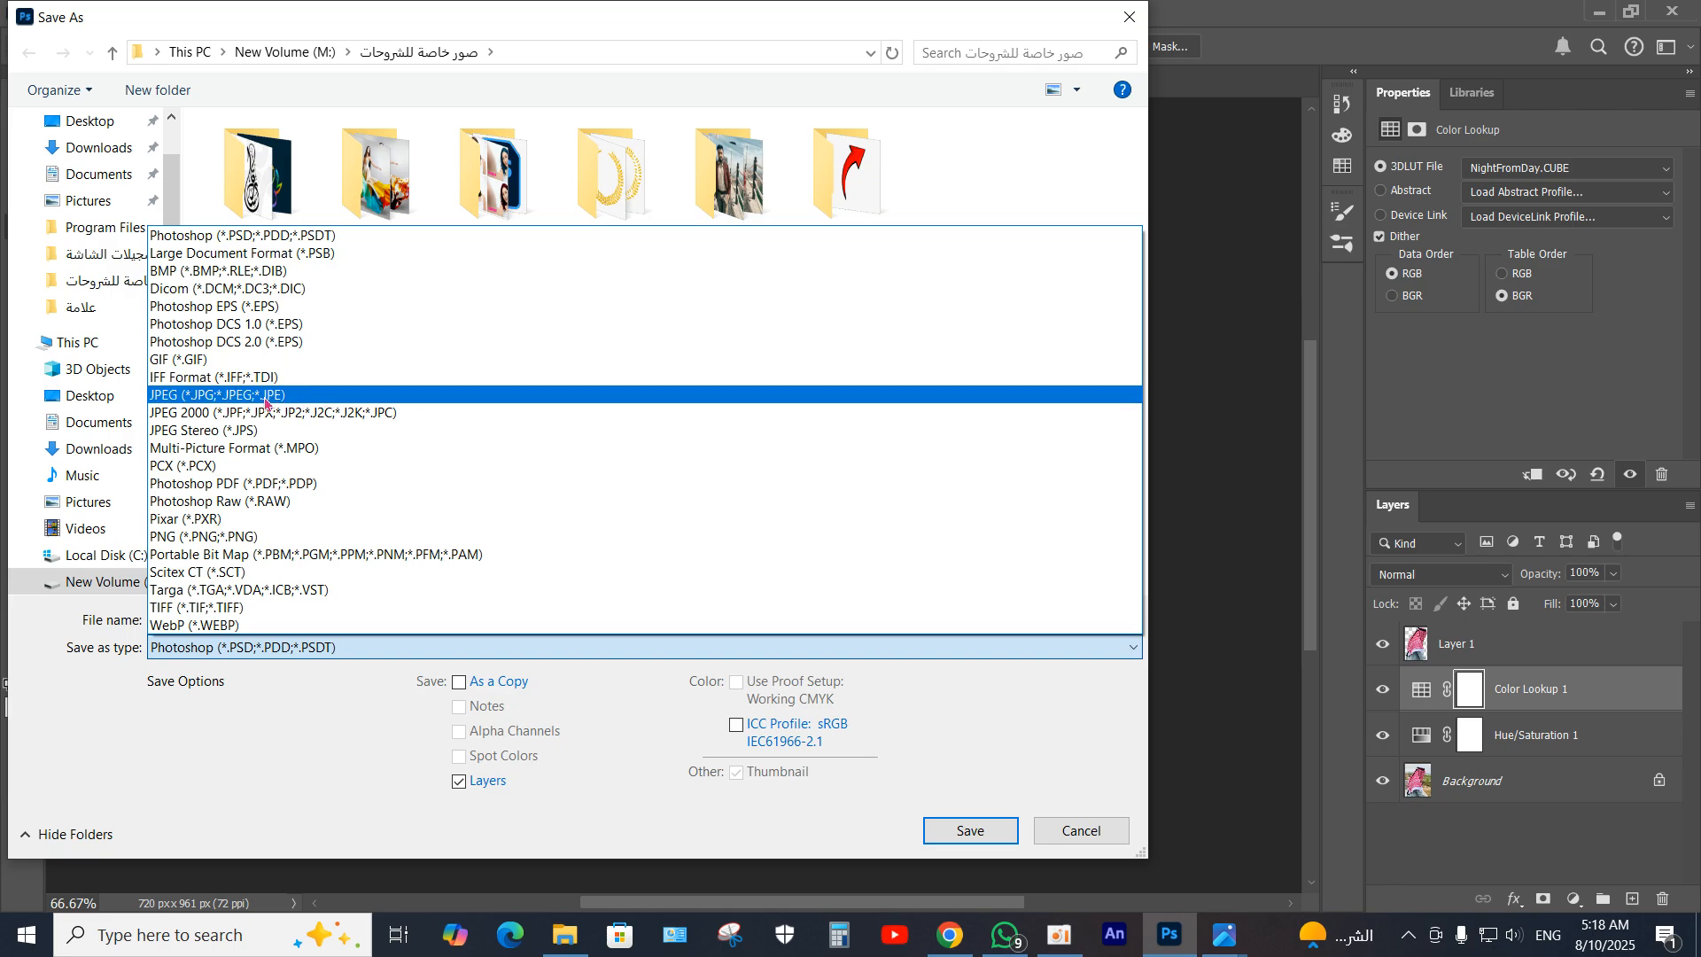
left_click(265, 395)
left_click(449, 623)
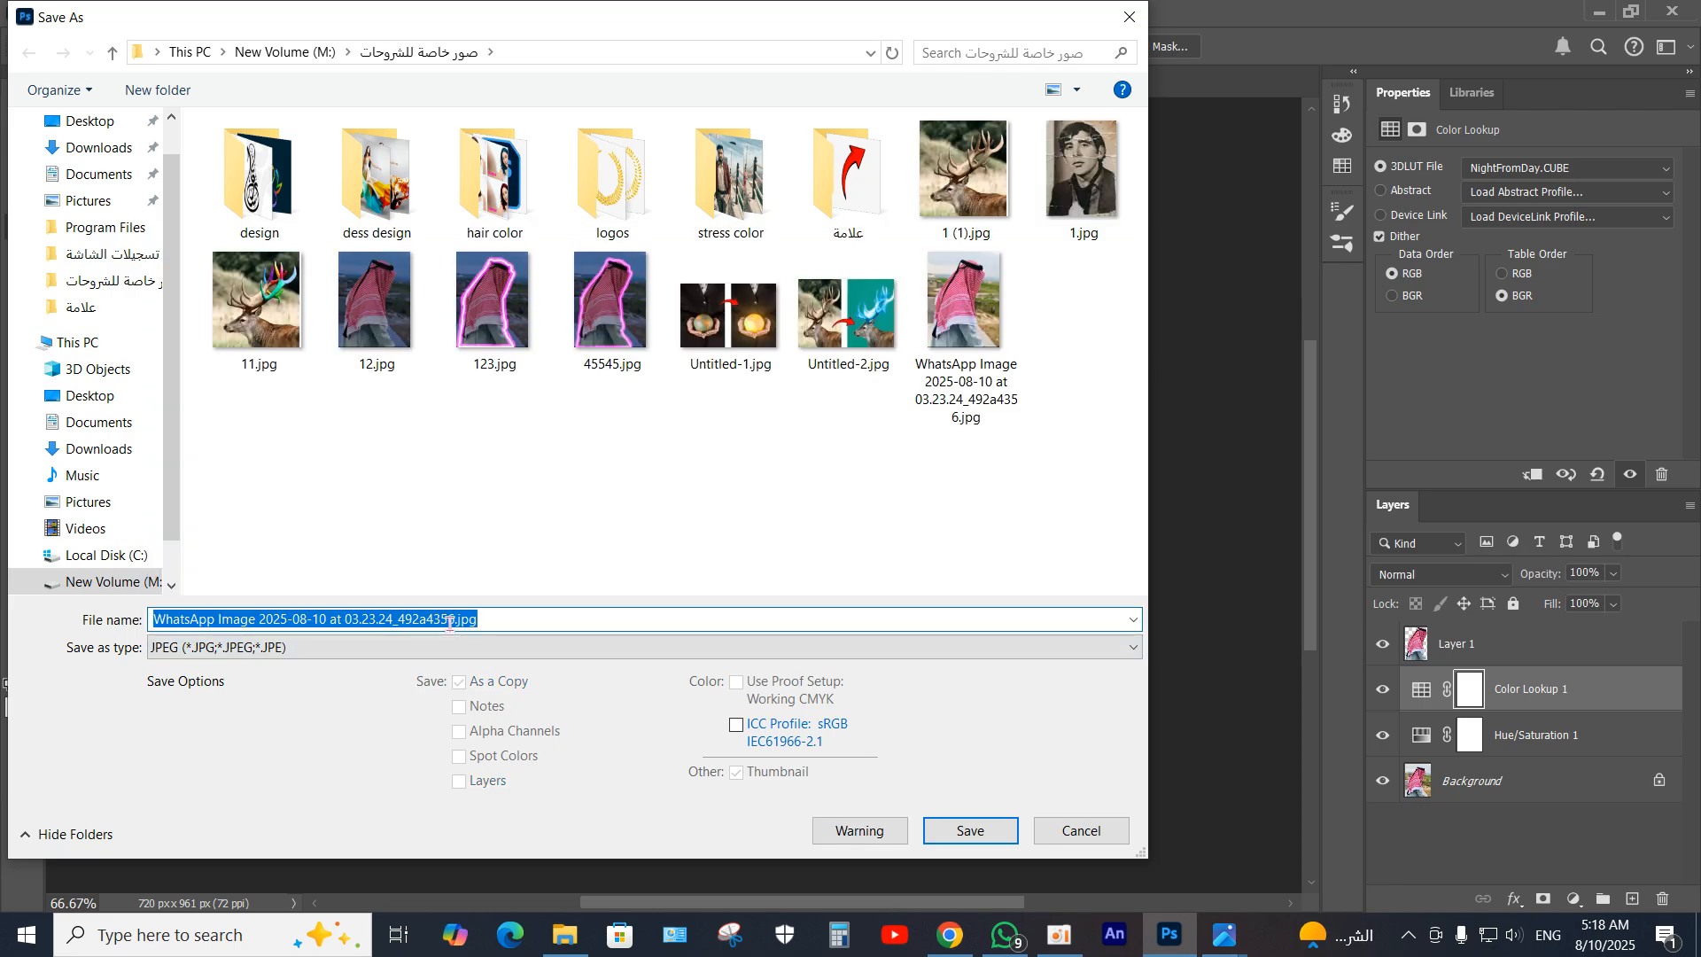
type("65")
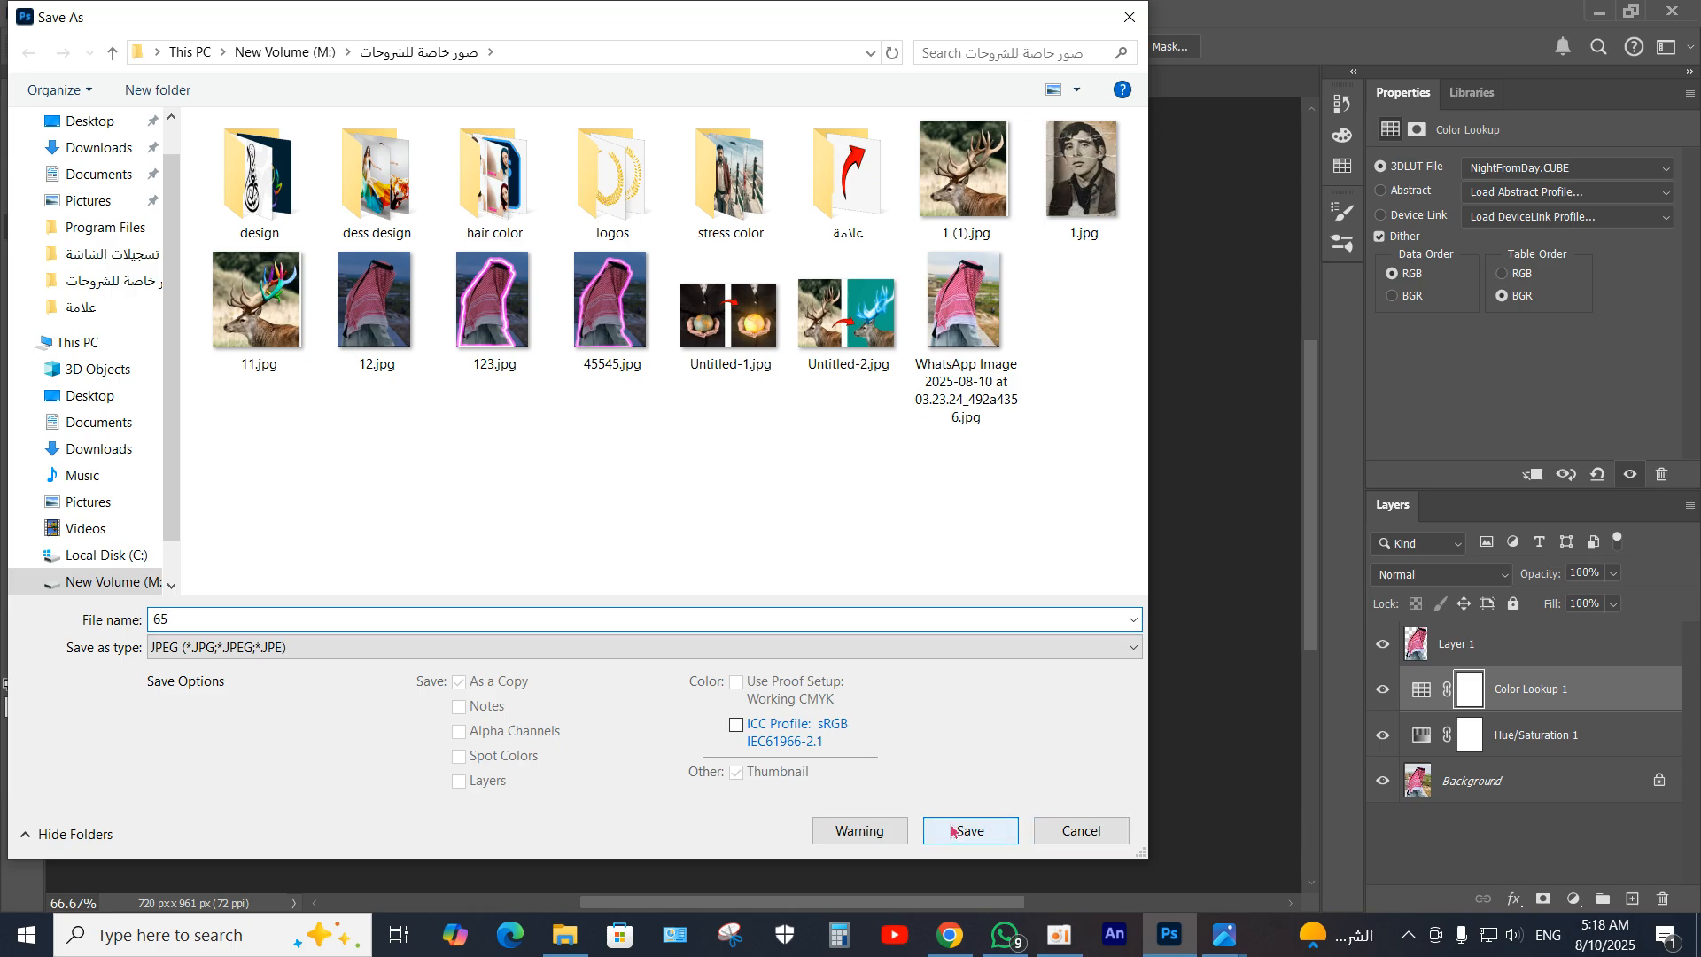
left_click(1072, 831)
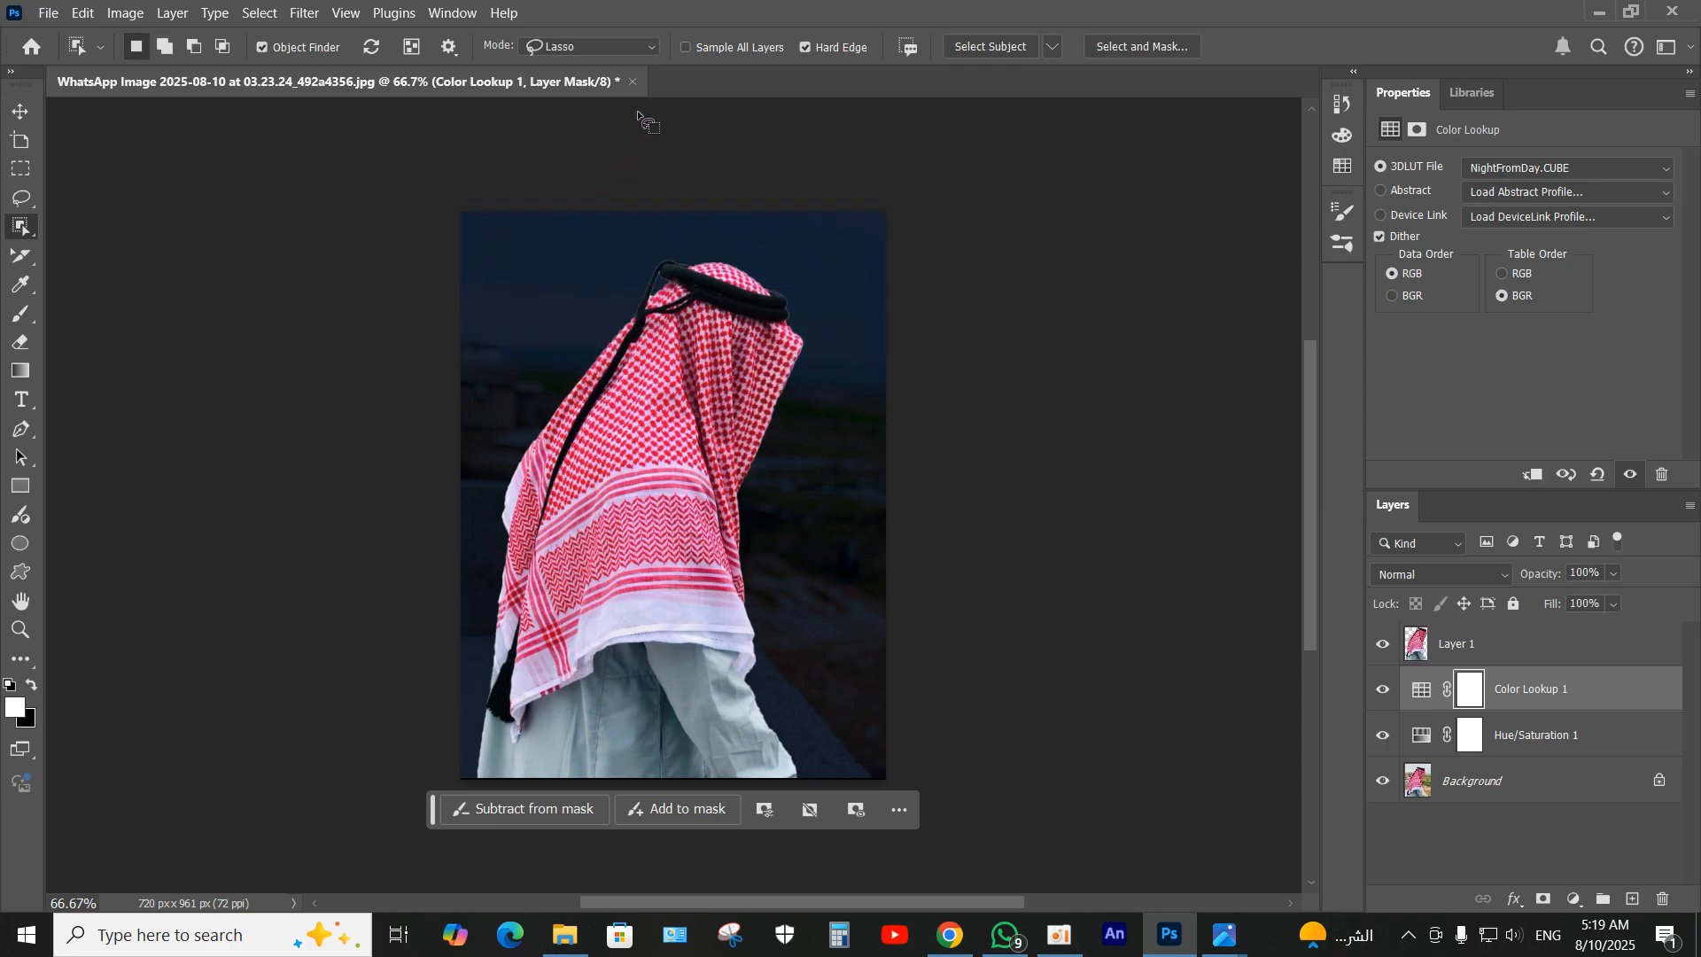
Step: Close the current document without saving its changes and open 12.jpg
left_click(633, 81)
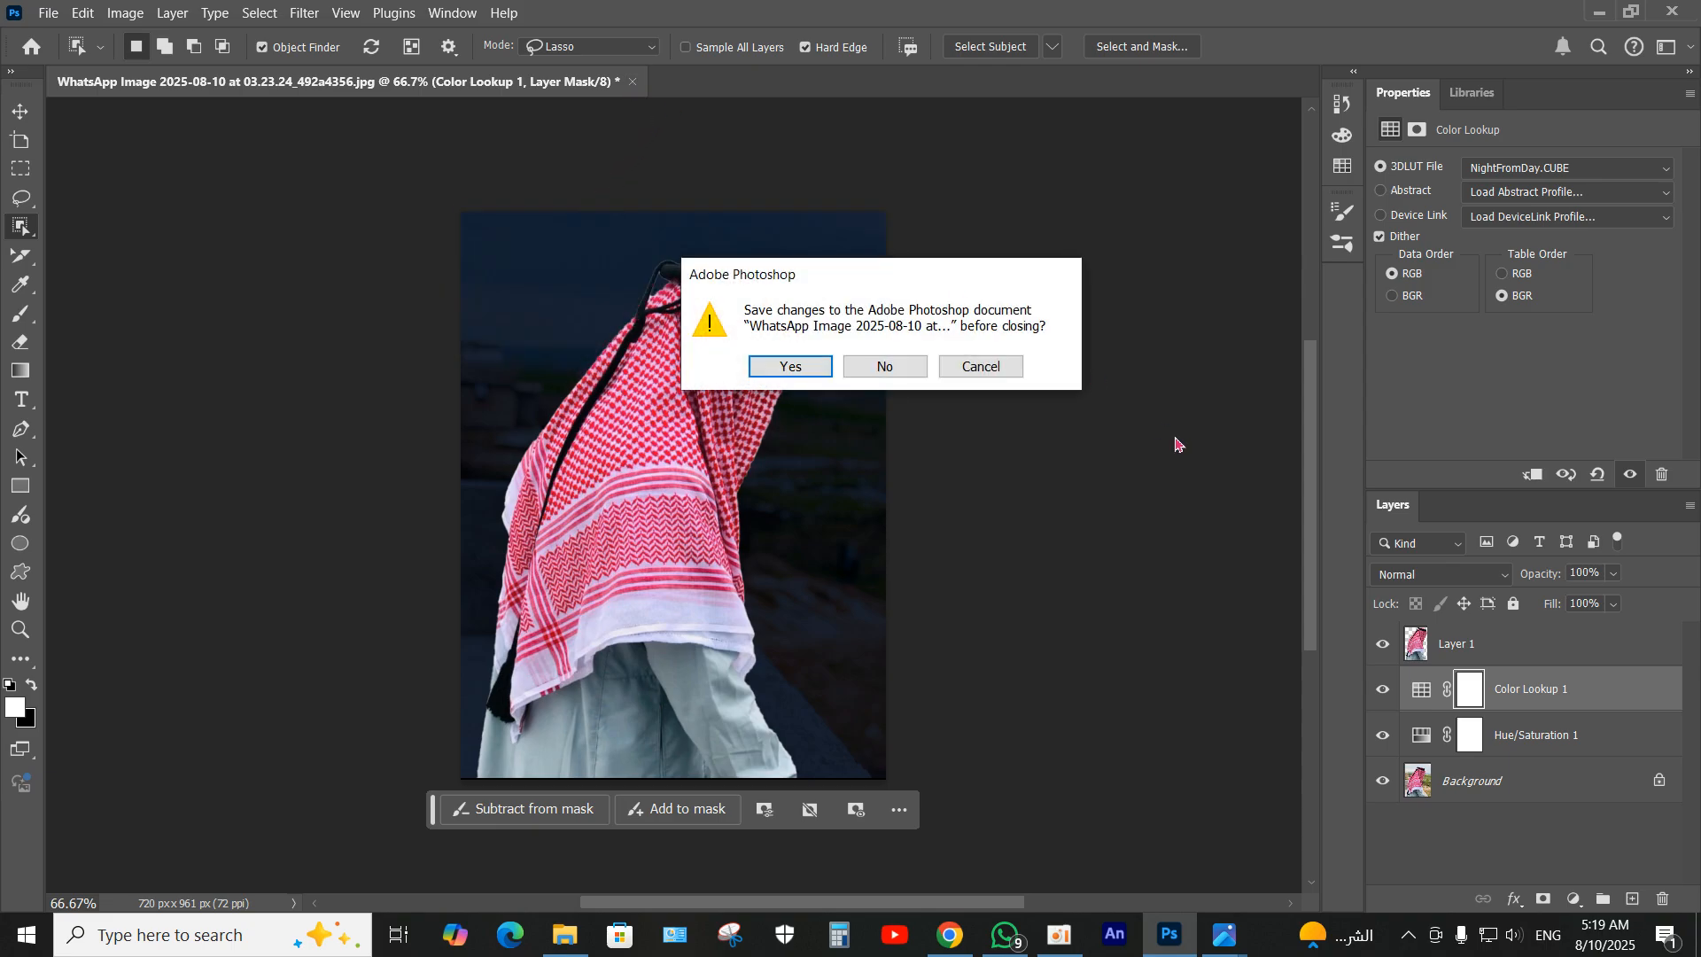
left_click(916, 372)
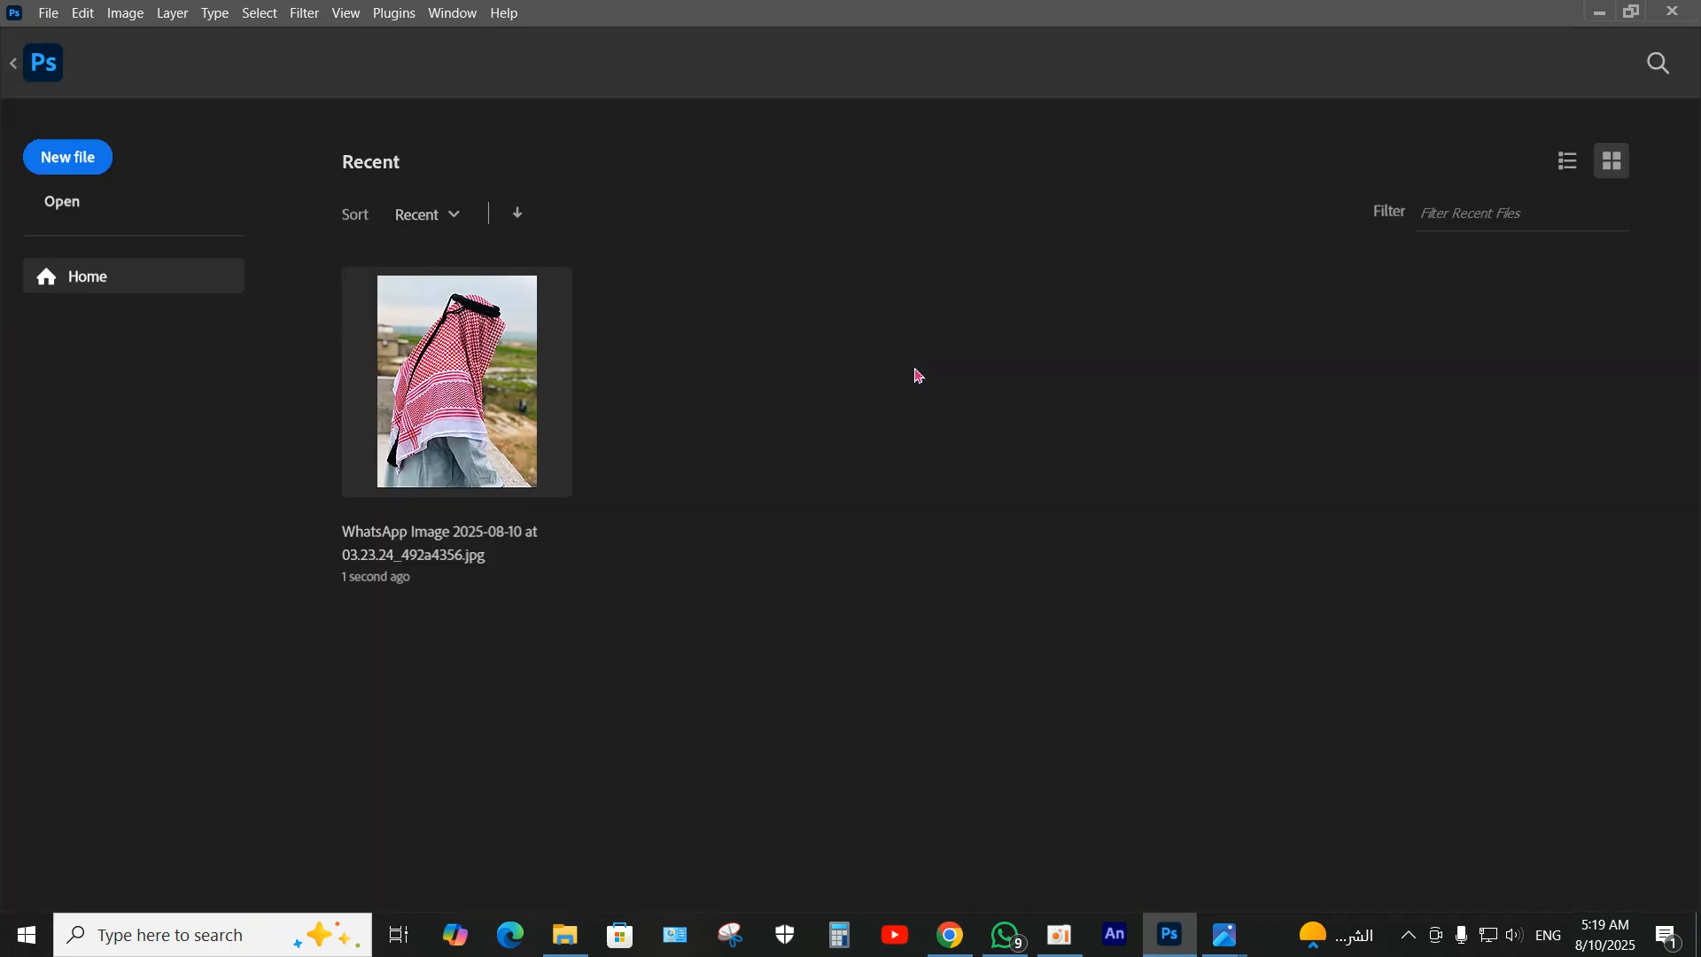
left_click(62, 202)
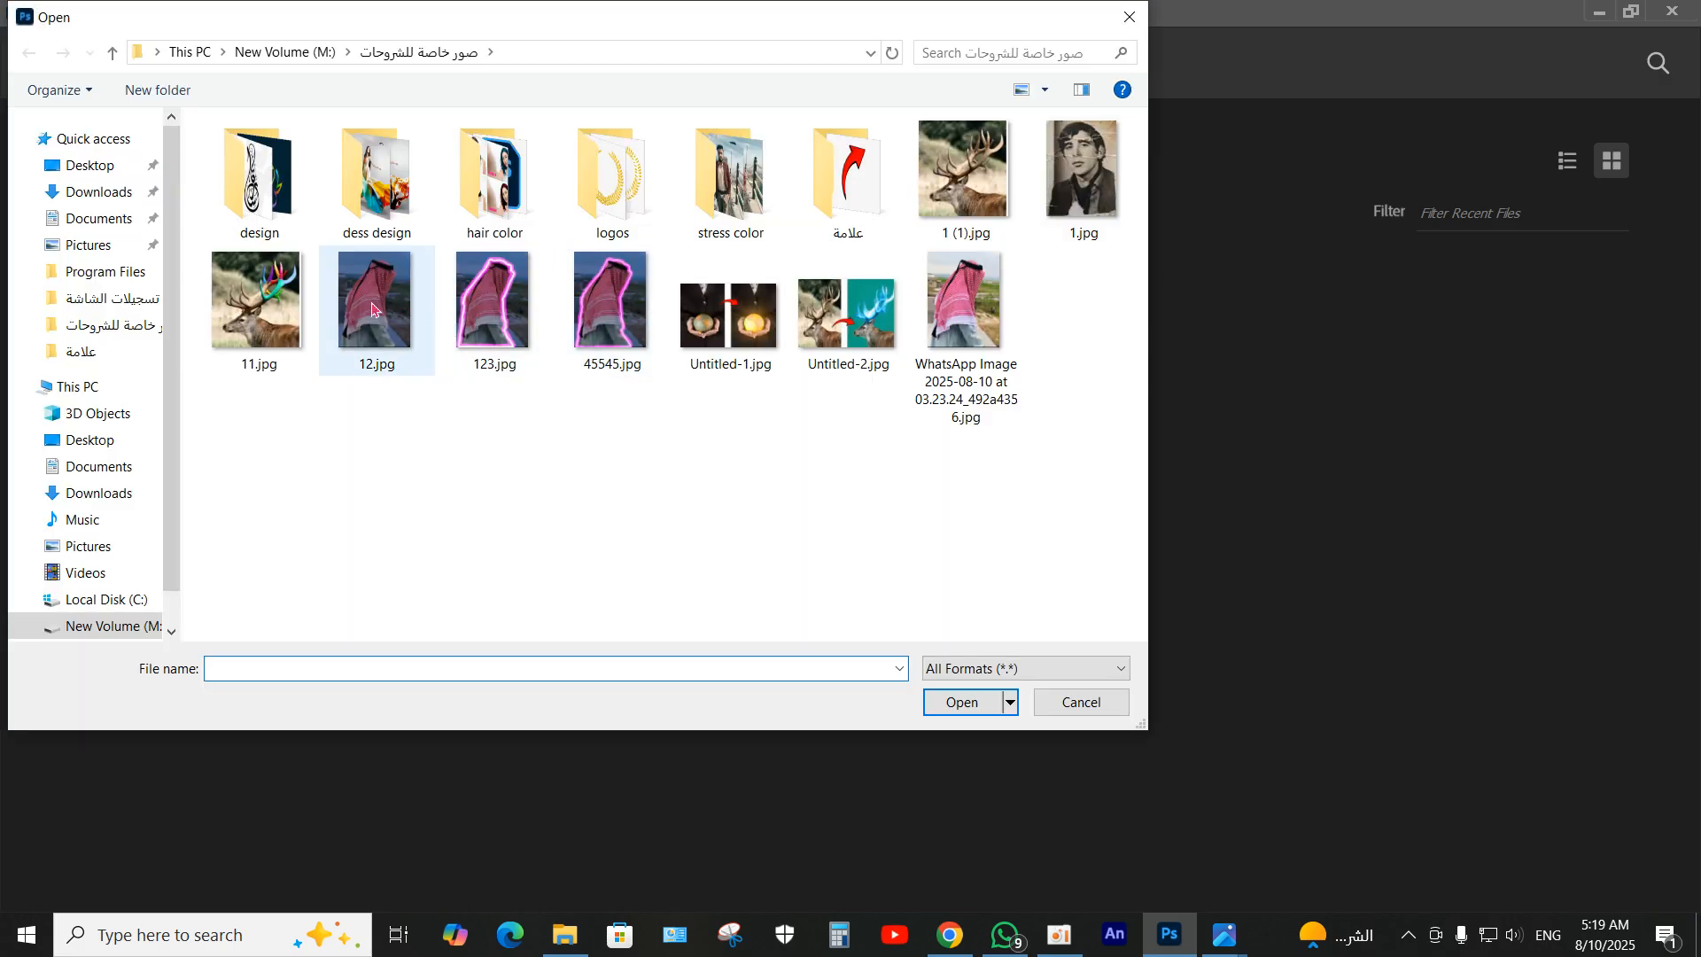
left_click(373, 309)
double_click(373, 309)
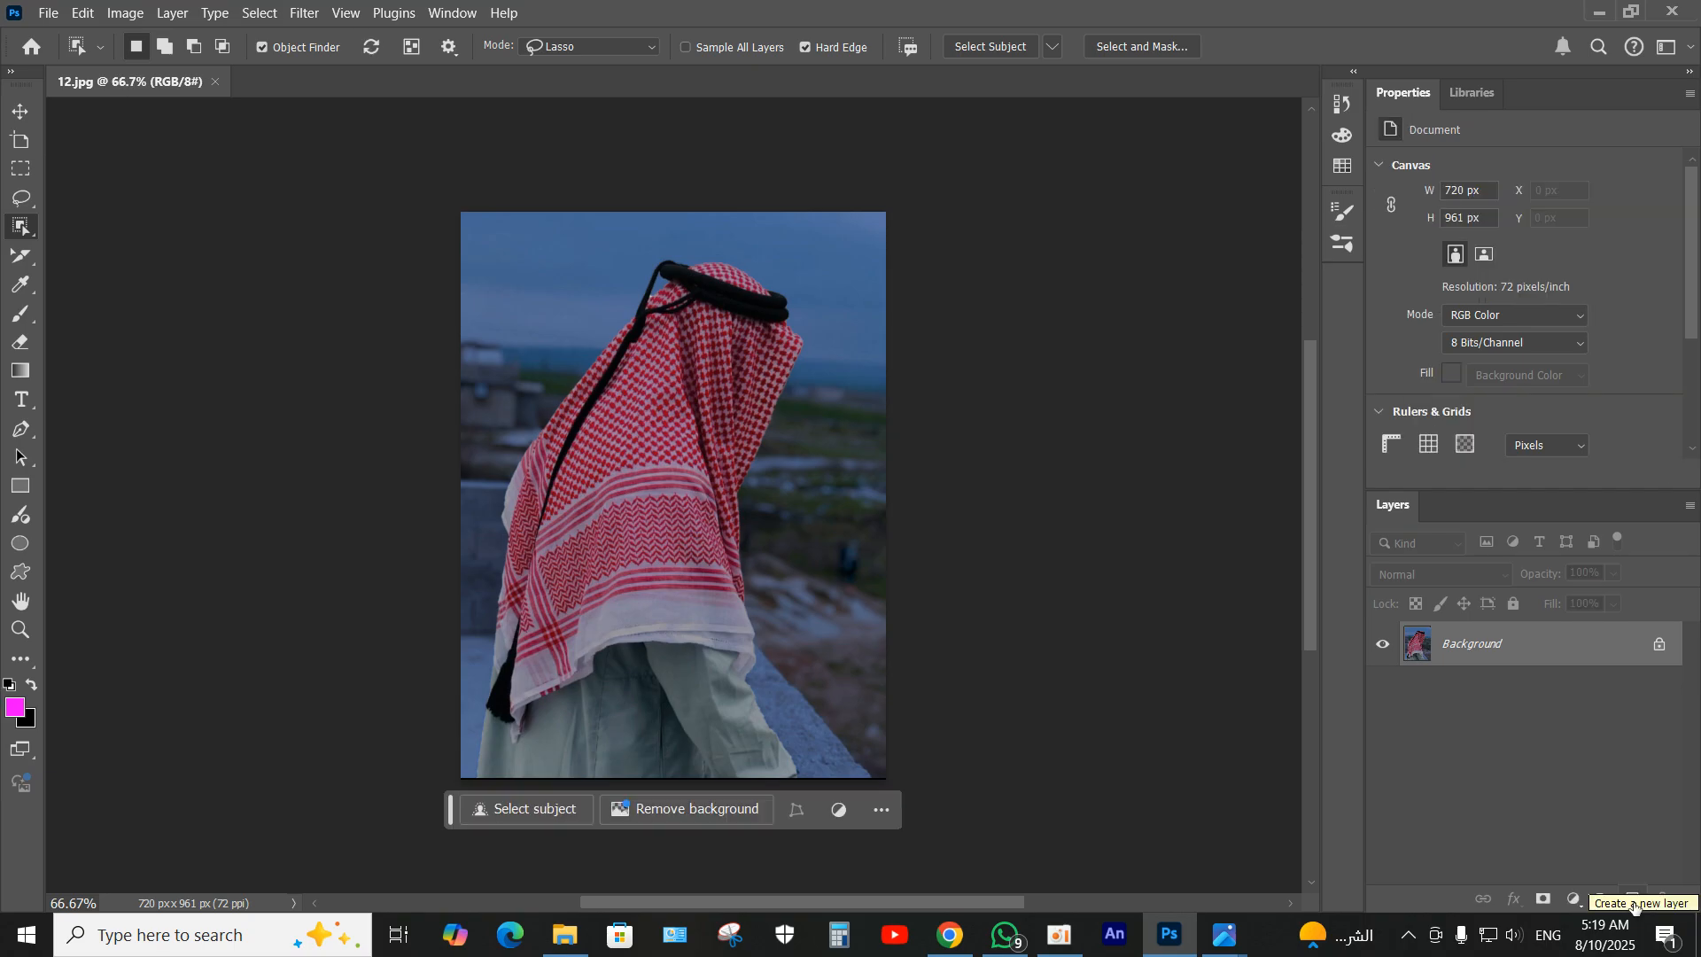
Step: Add a new empty layer above the Background and set the Brush Tool to a soft 17 px tip with 0% hardness
left_click(1633, 899)
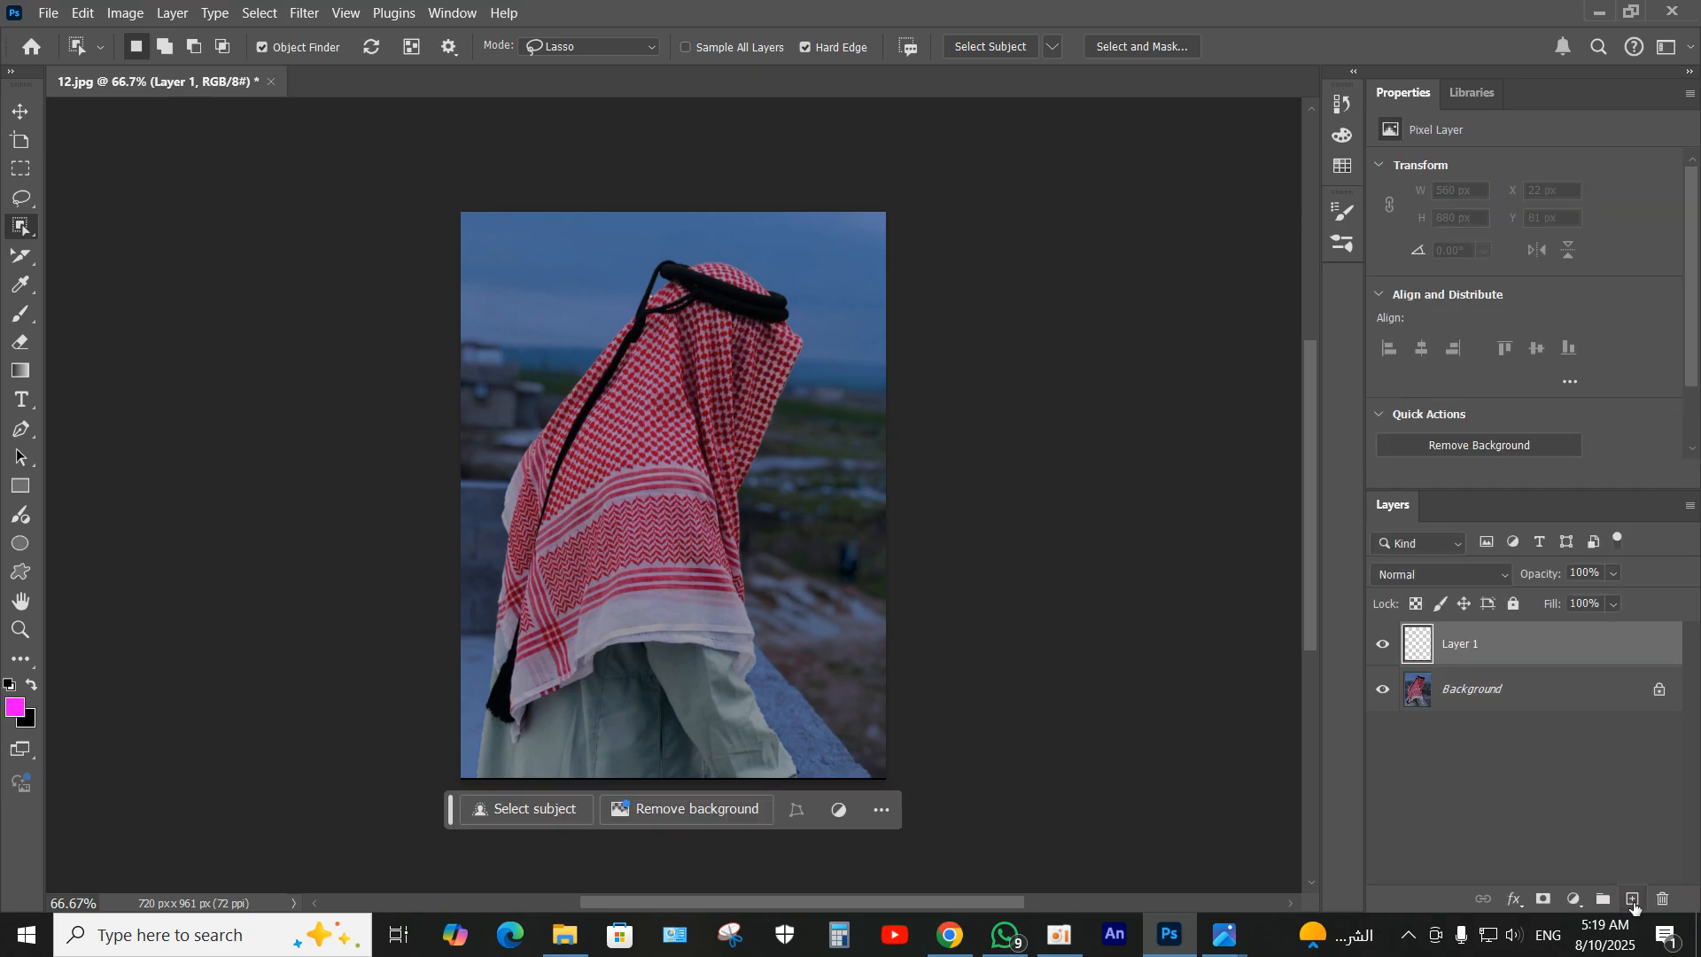
left_click(20, 316)
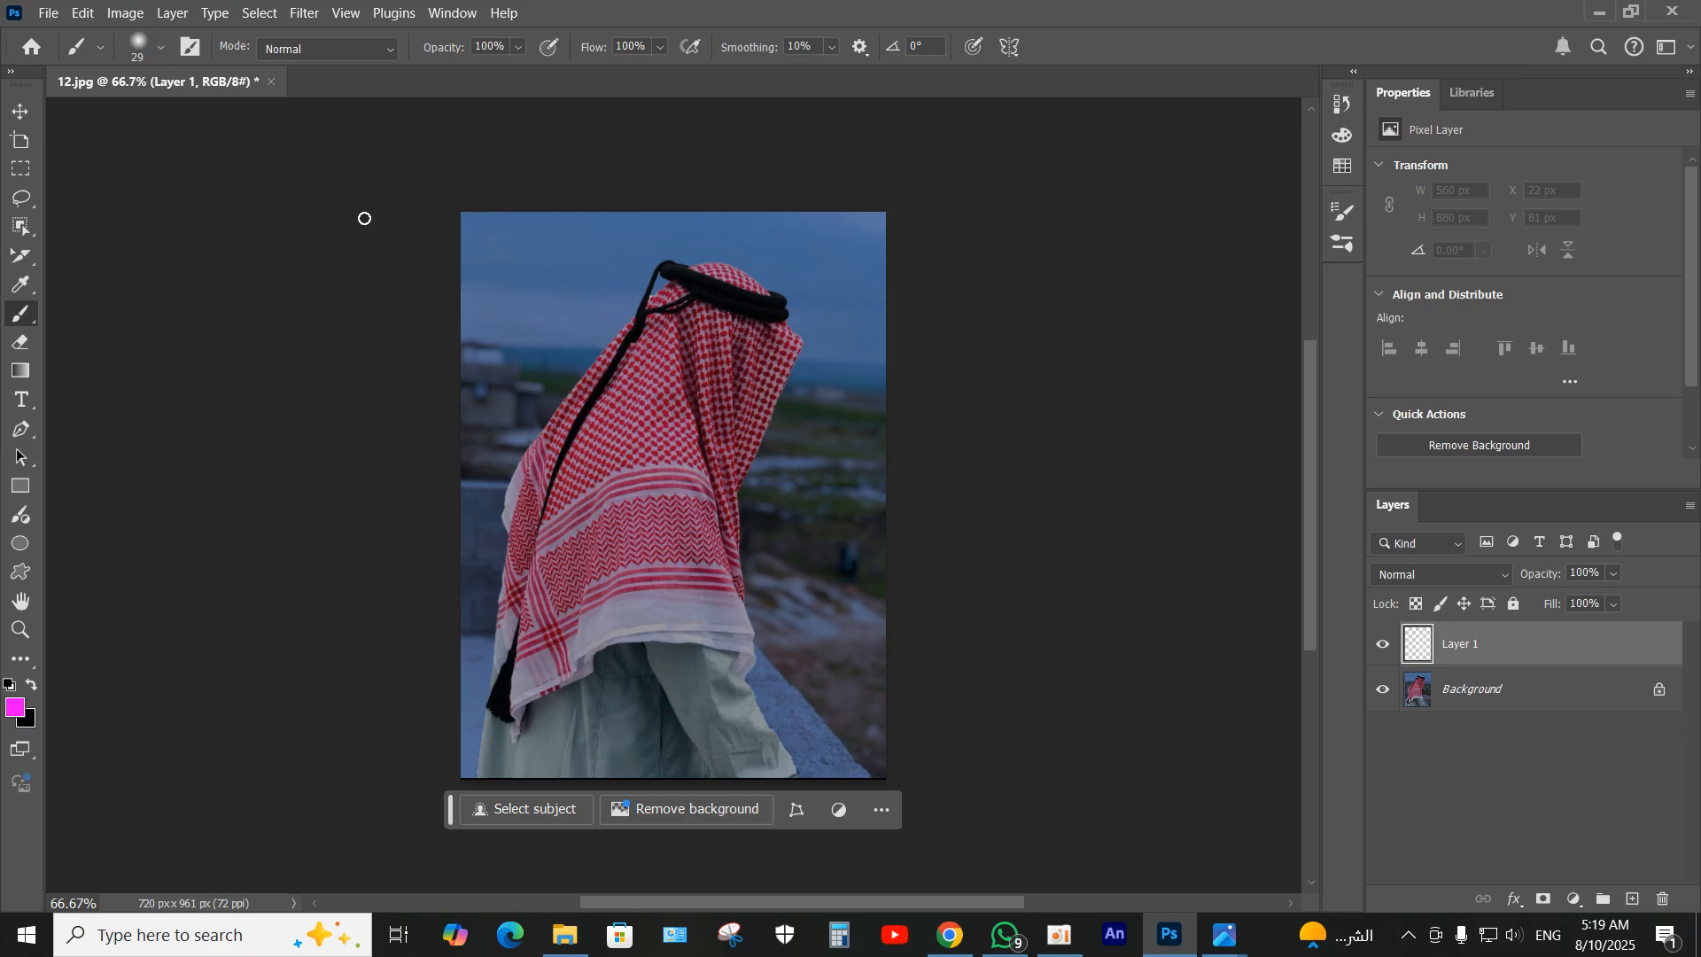
scroll(738, 547, "up", 4)
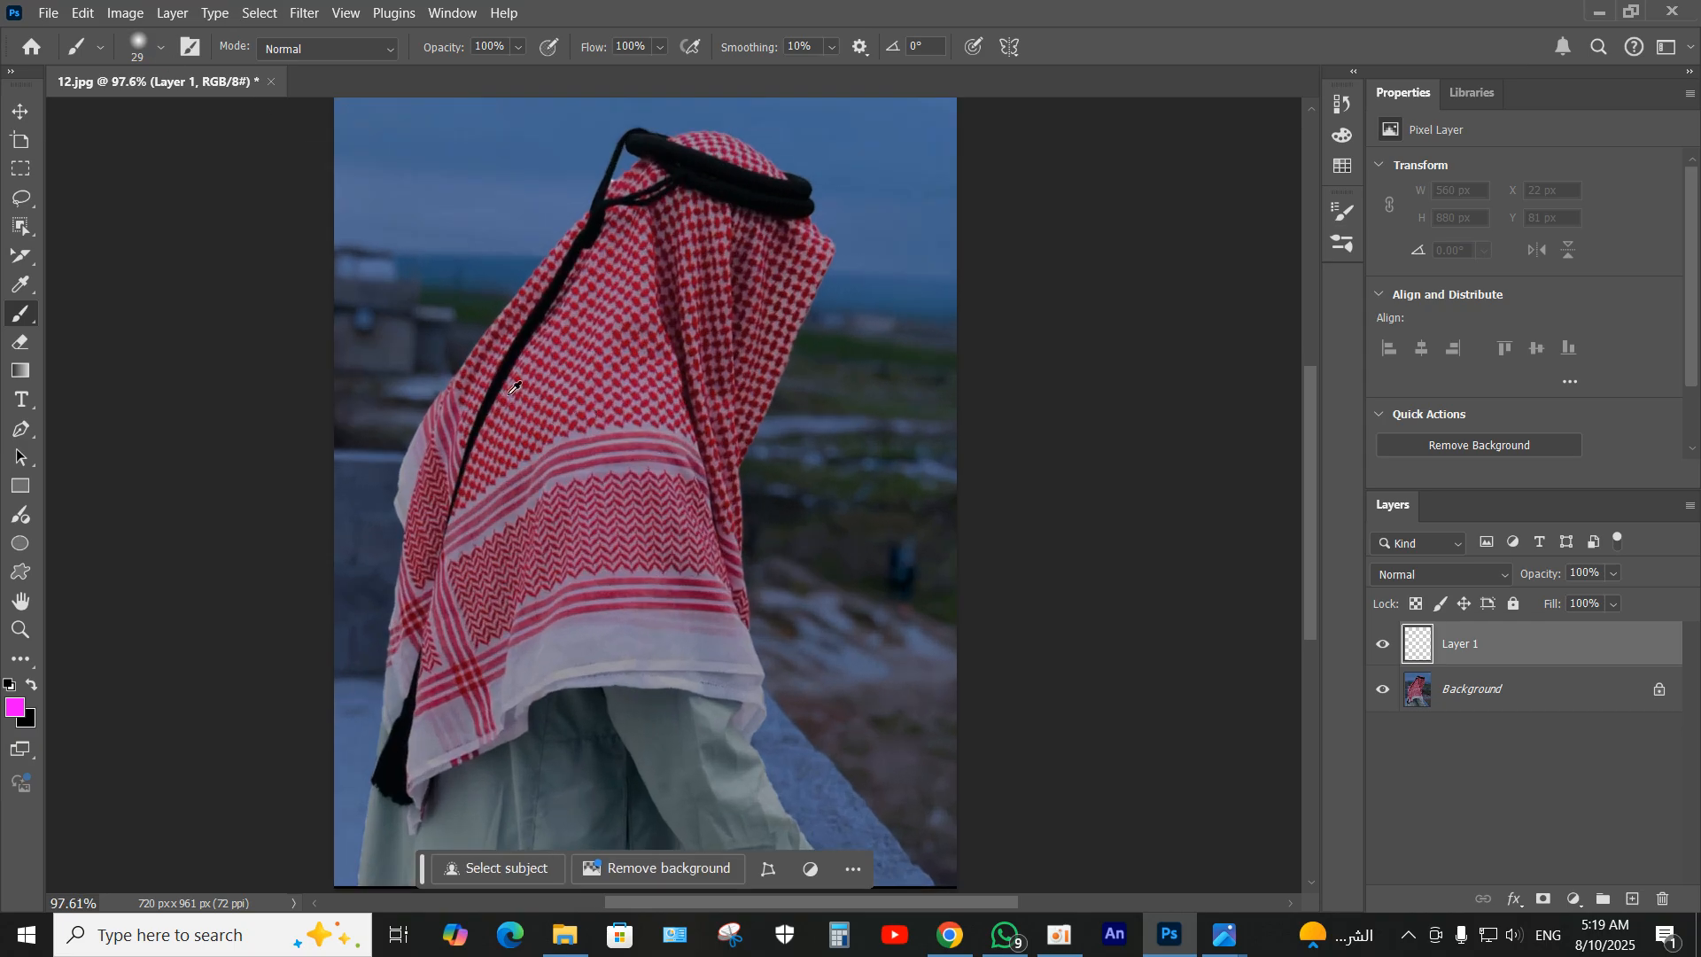
scroll(470, 365, "up", 4)
scroll(475, 358, "up", 6)
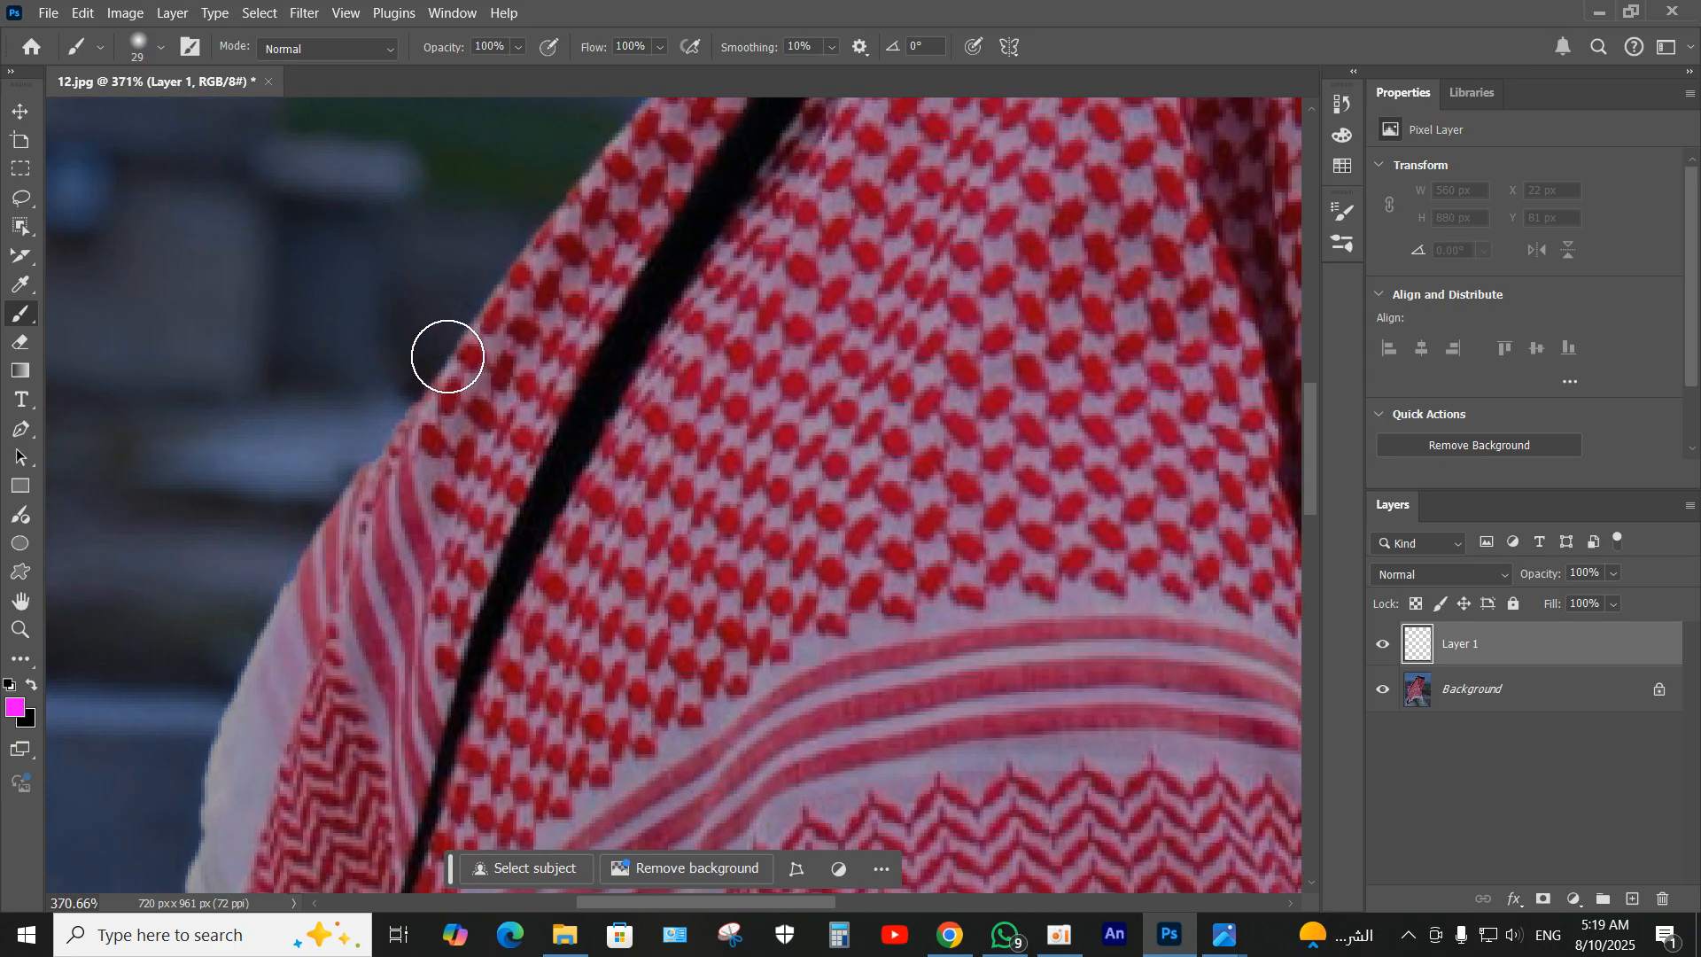
left_click(158, 53)
left_click_drag(145, 121, 137, 128)
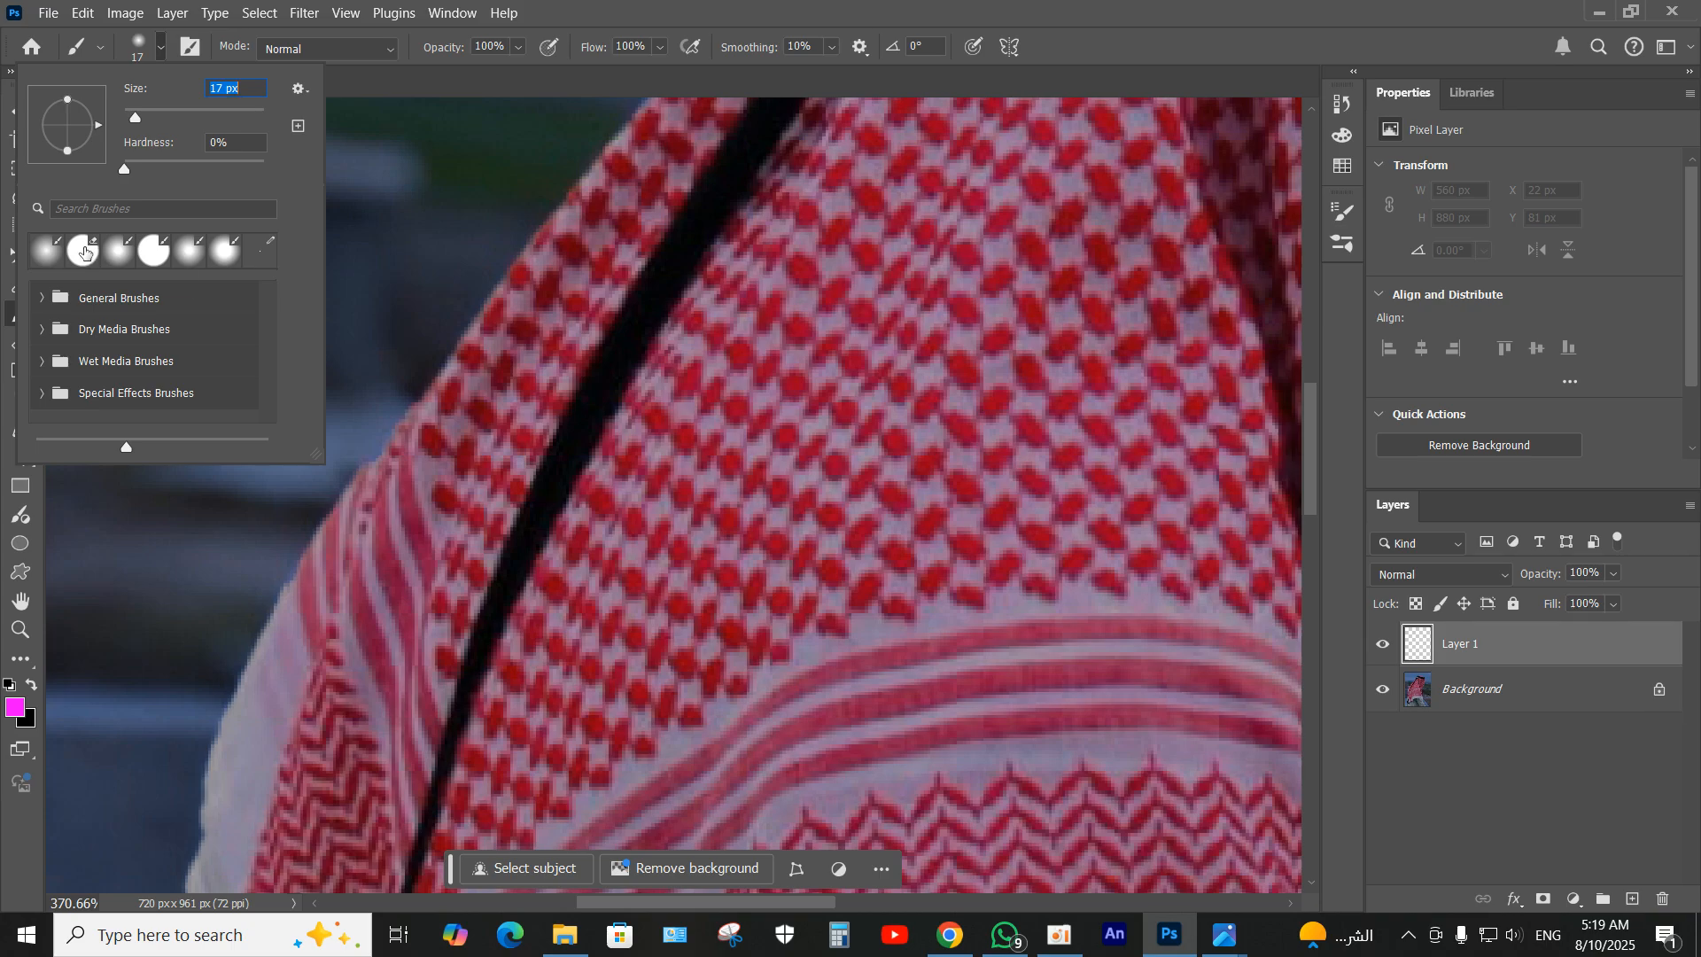
key("e")
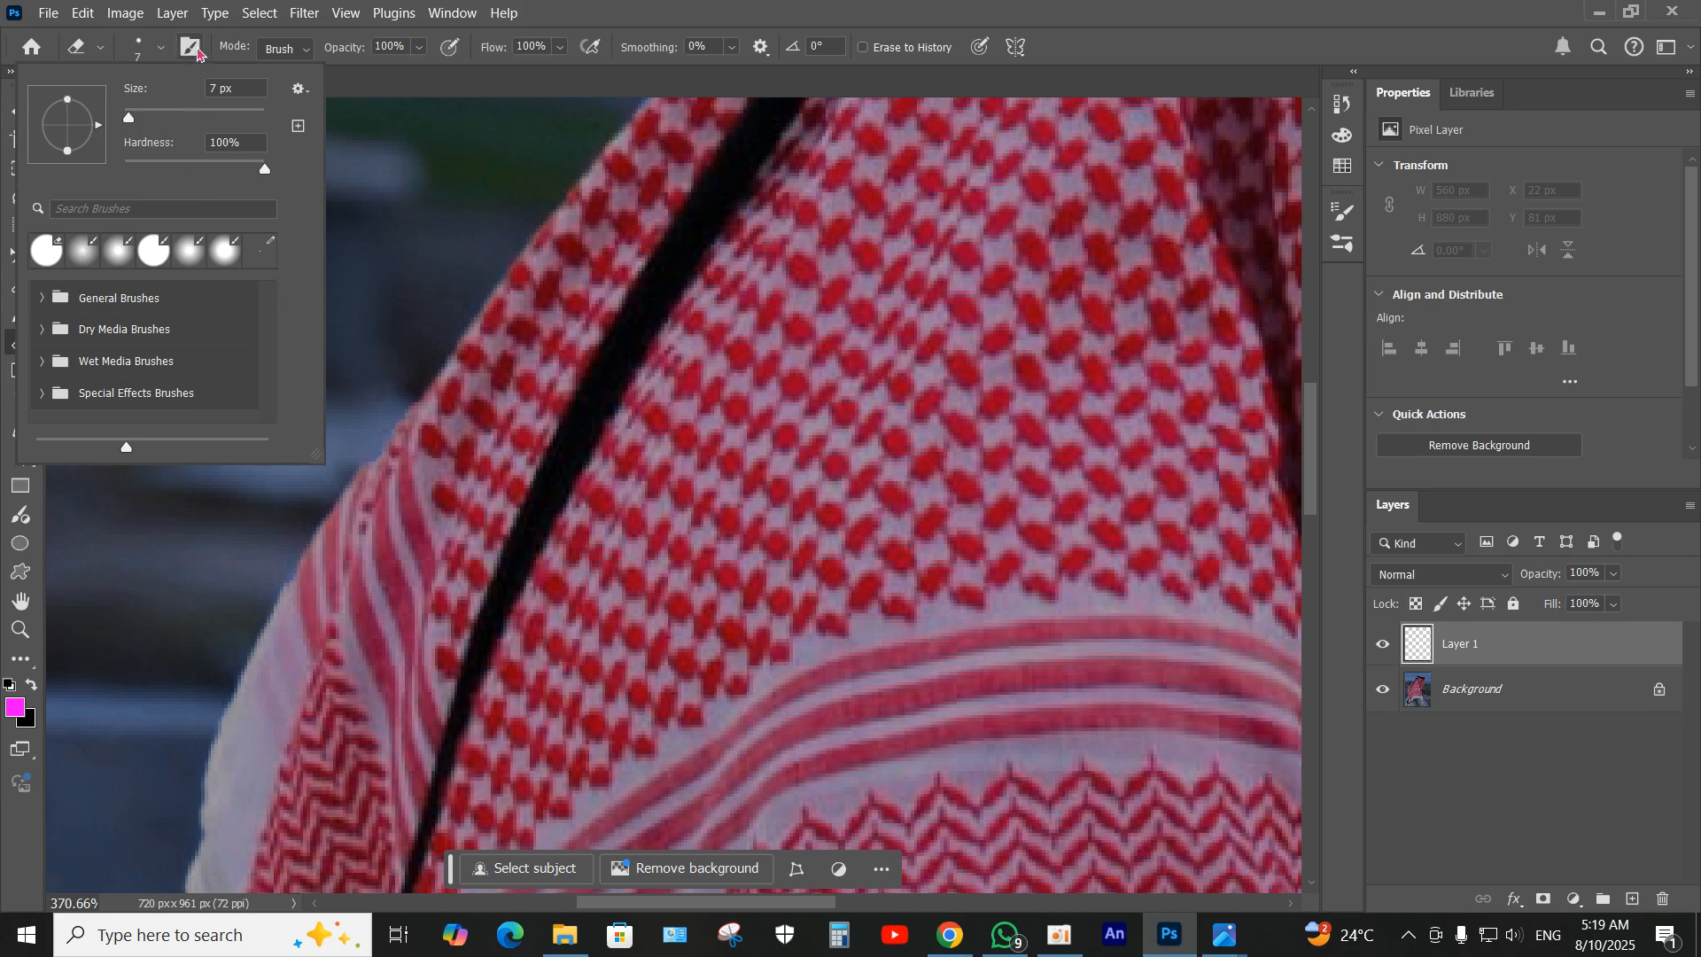
left_click(134, 55)
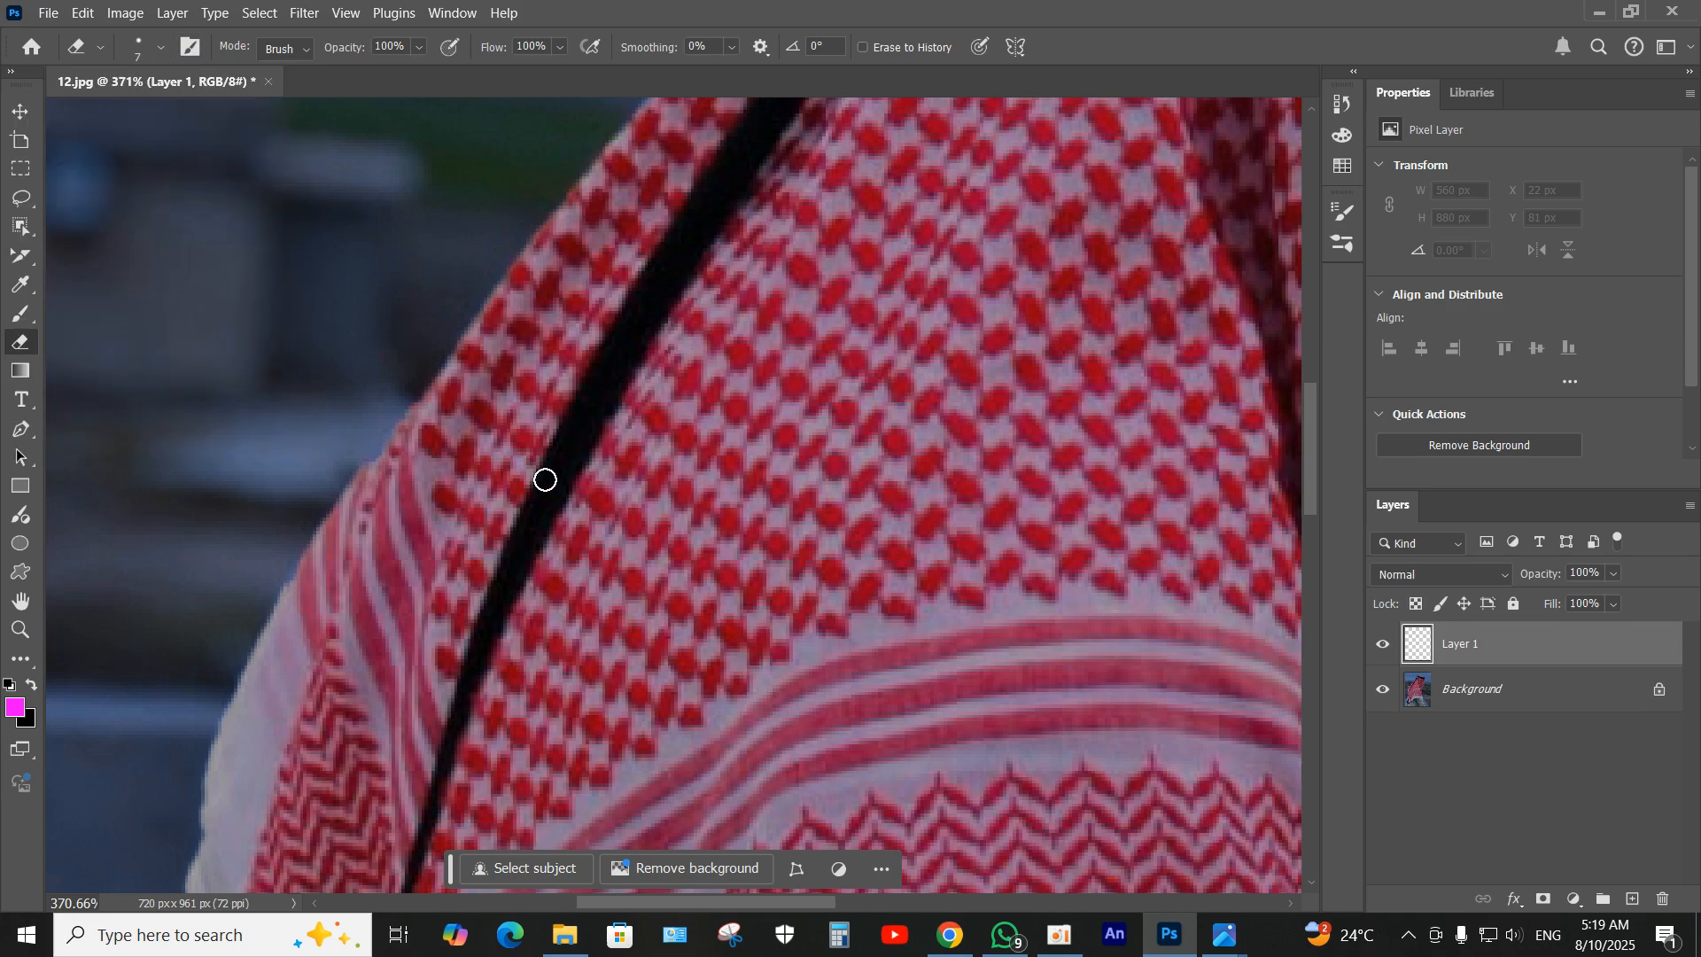
Step: Trace a closed path around the outline of the person in the checkered headscarf with the Pen Tool
left_click(23, 433)
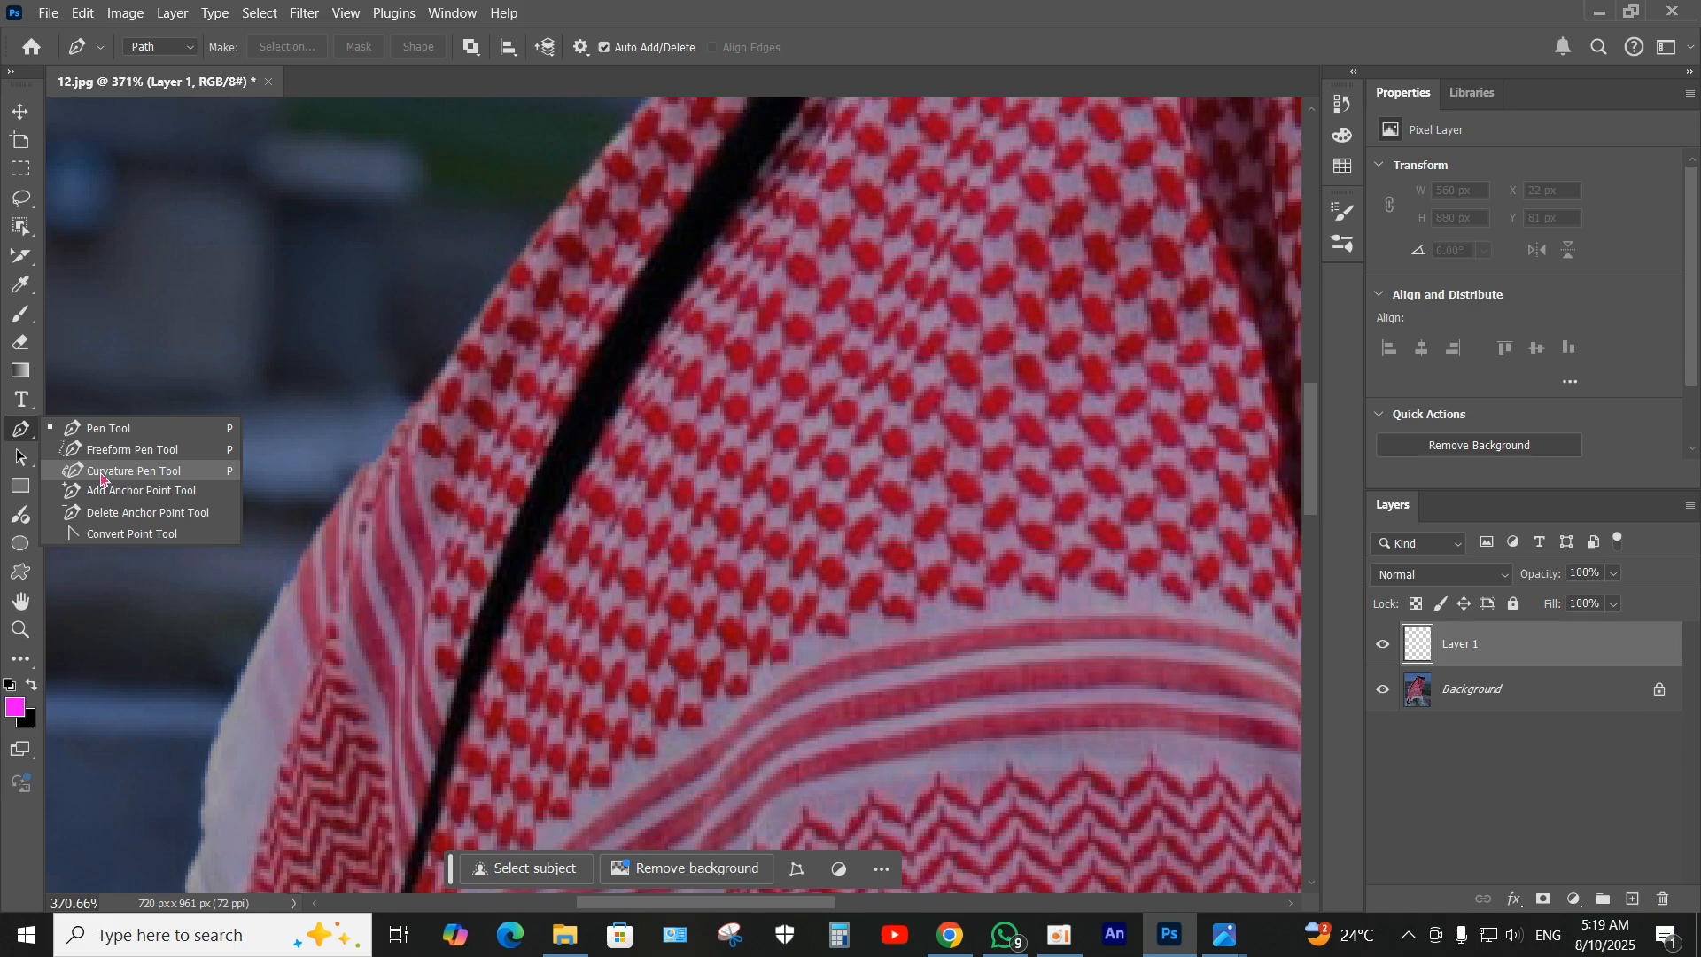
left_click(91, 431)
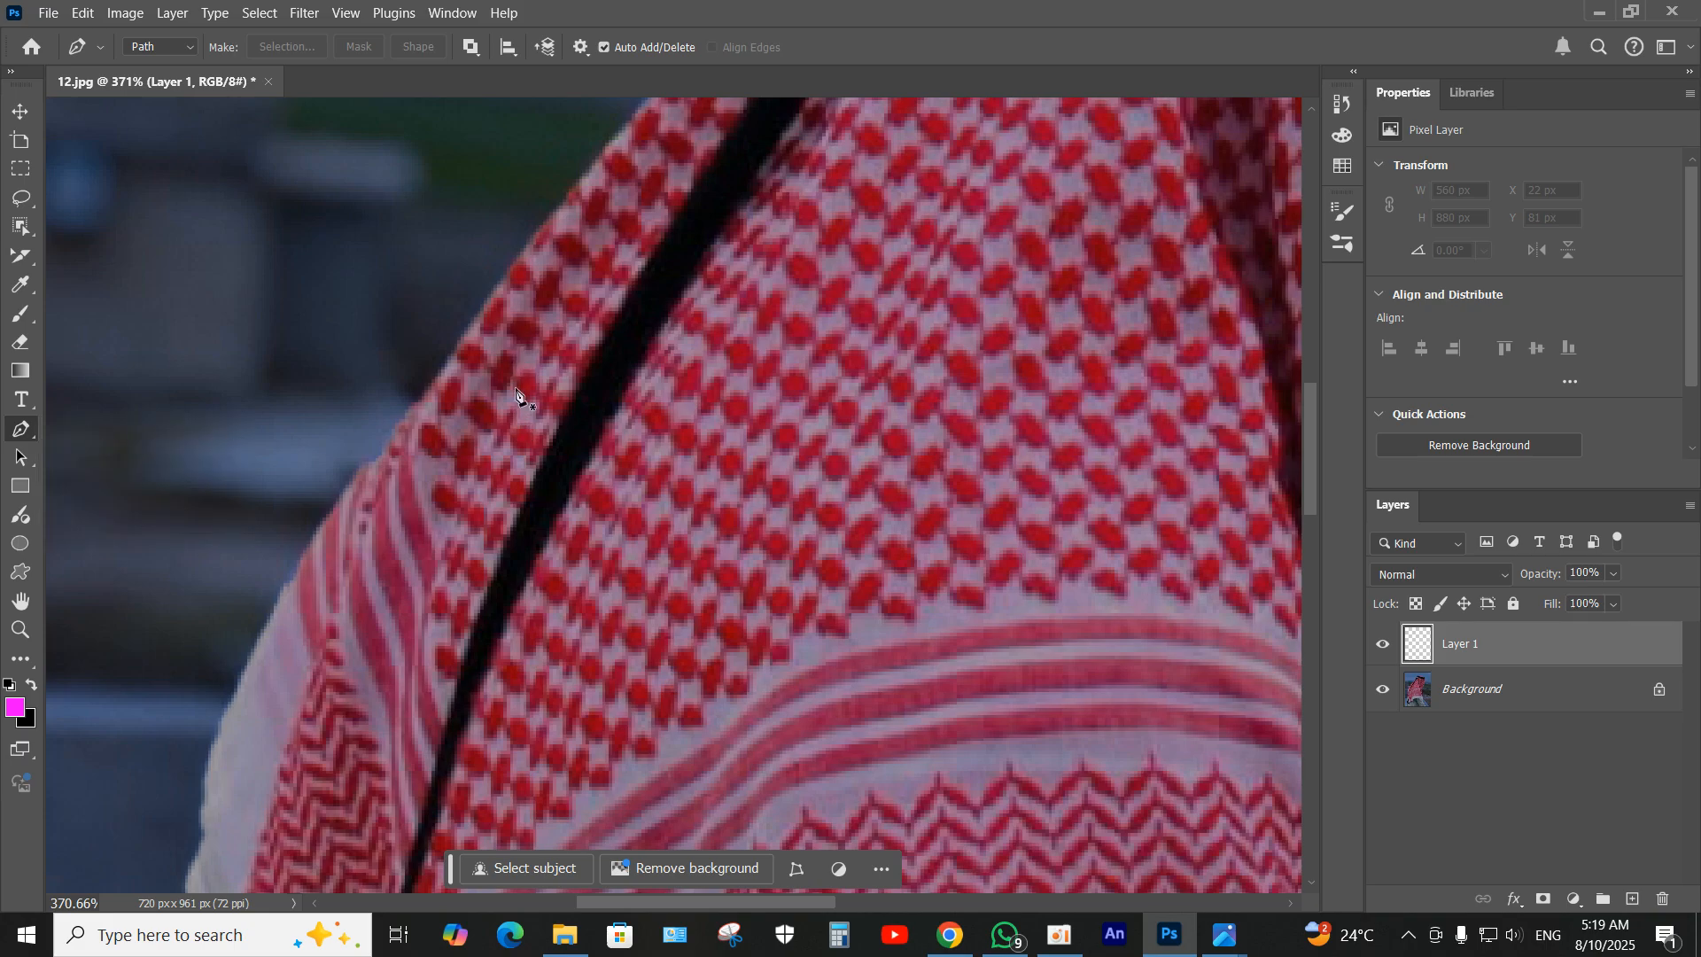
scroll(534, 401, "down", 3)
scroll(534, 401, "down", 1)
scroll(732, 321, "up", 3)
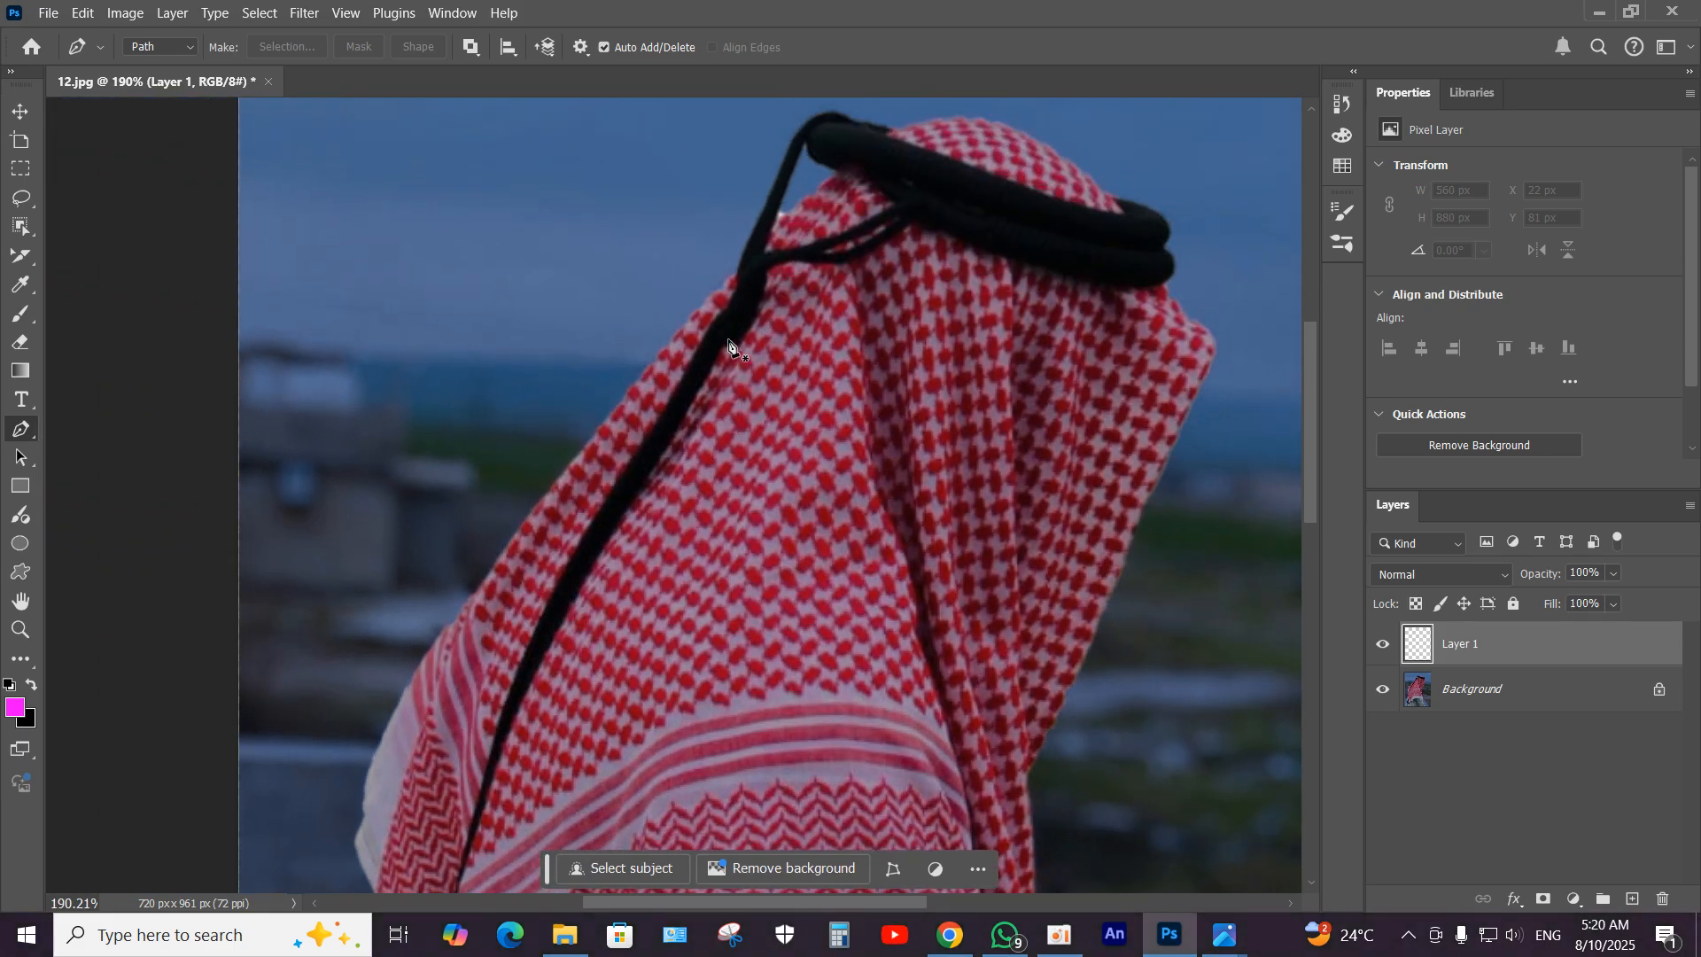
left_click(735, 278)
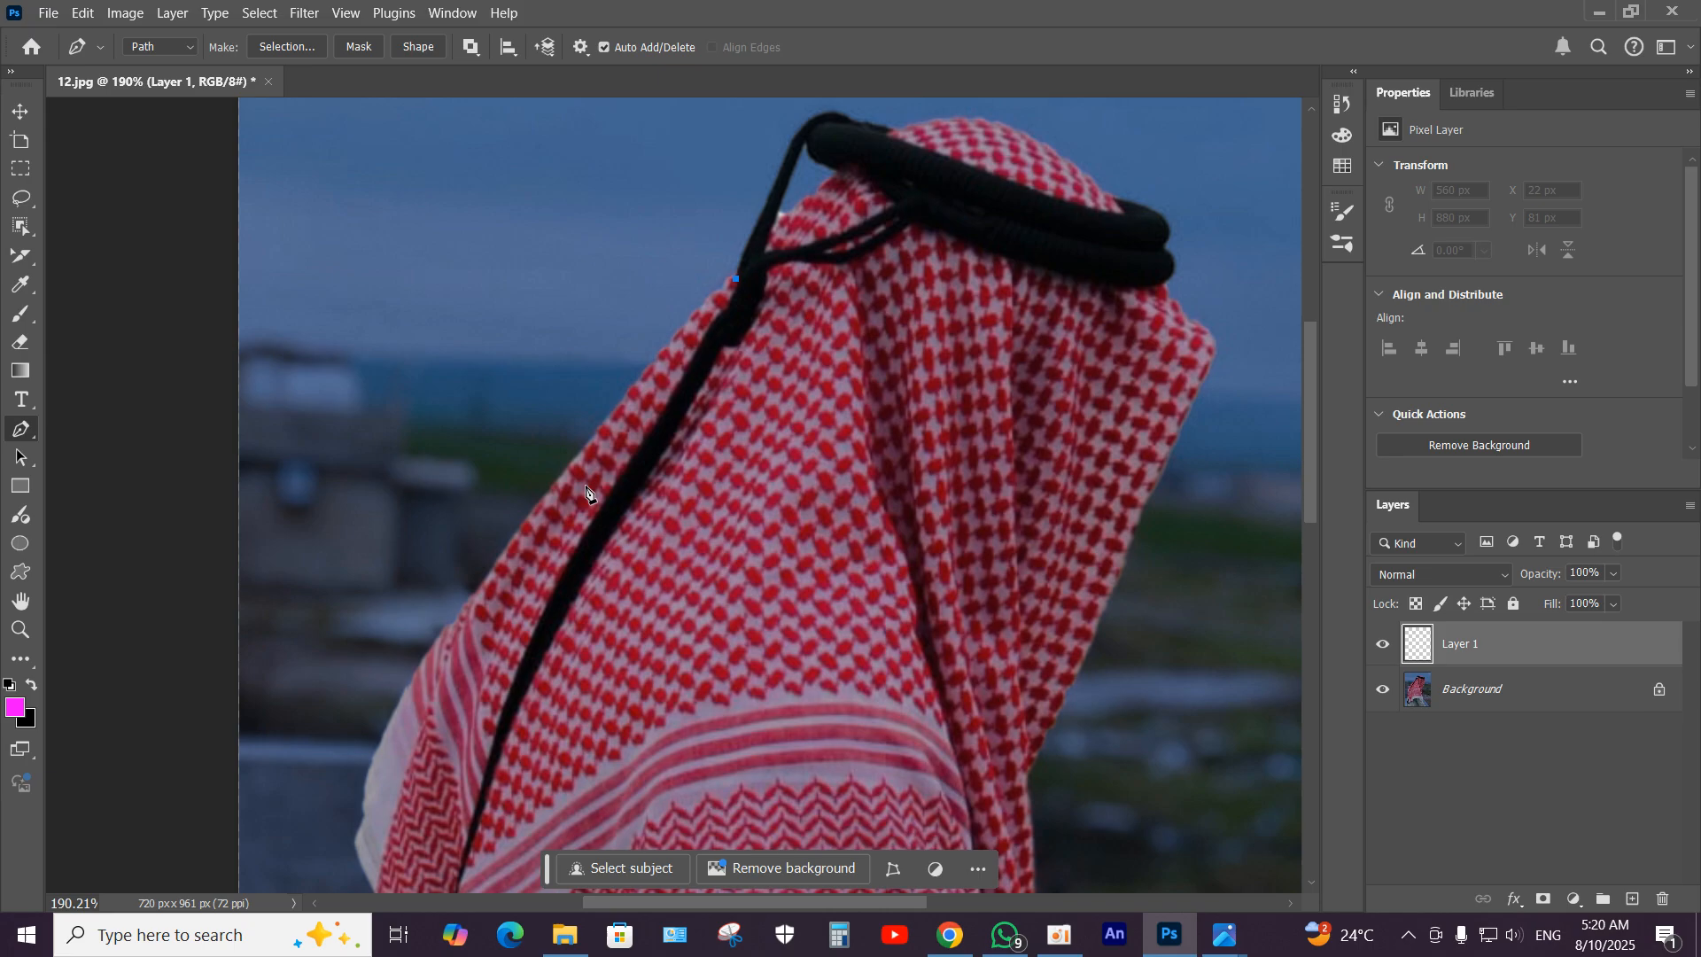
left_click(431, 644)
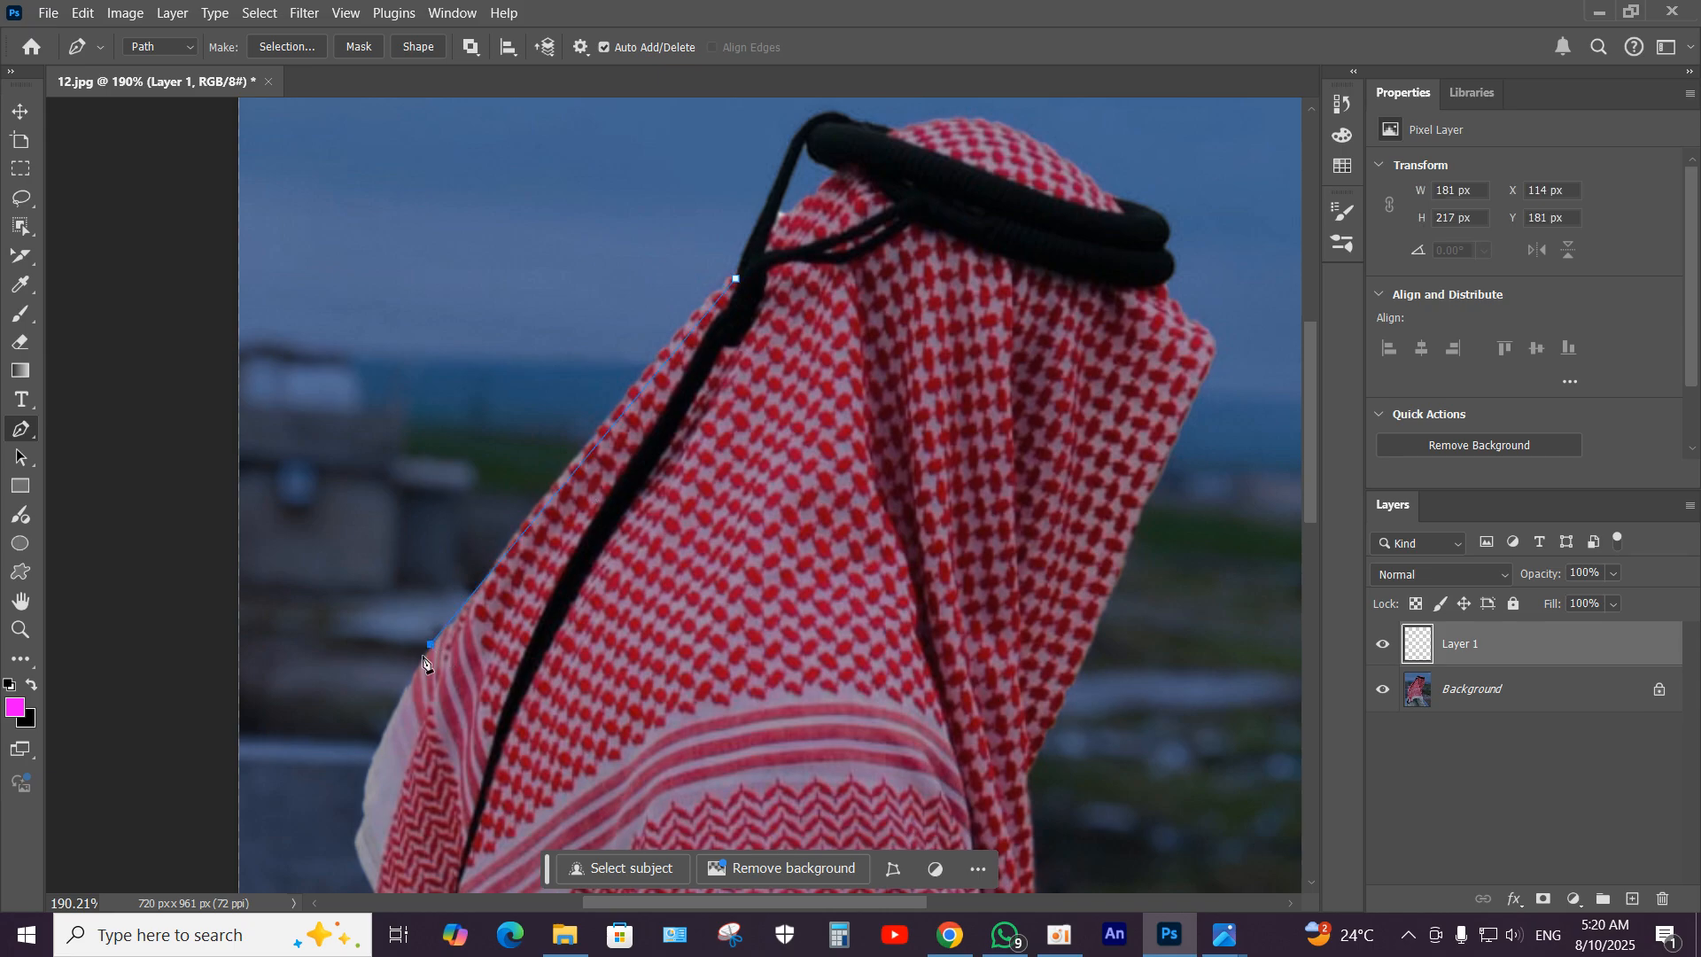
left_click(365, 774)
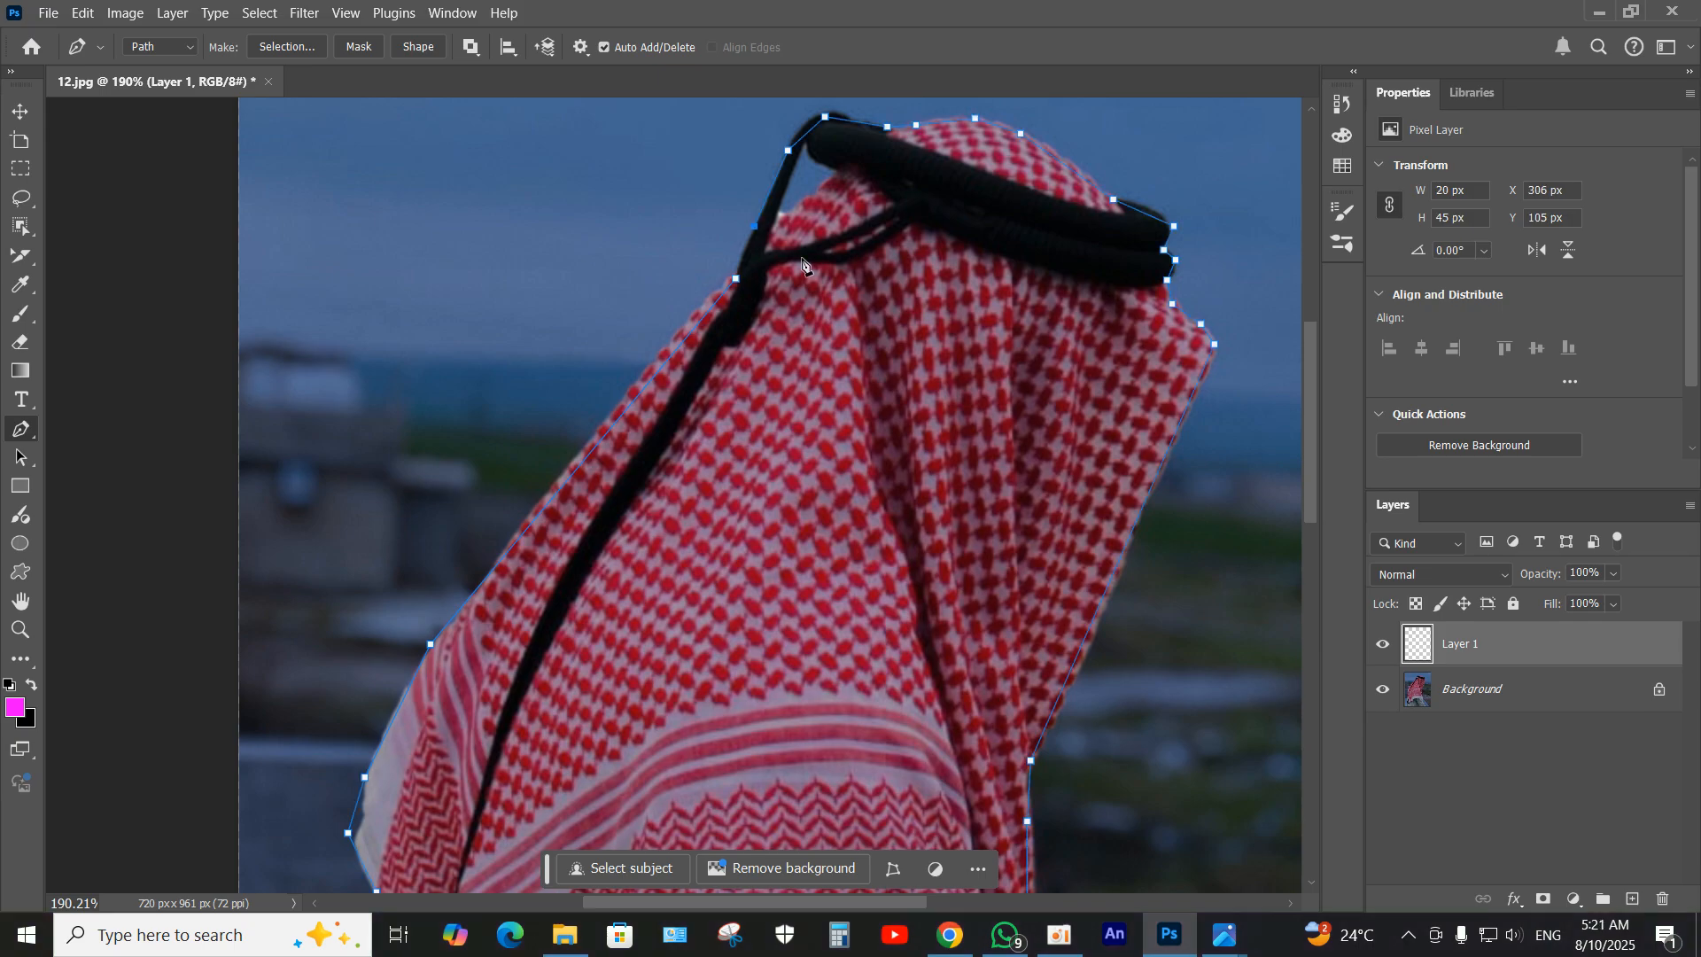
left_click(736, 280)
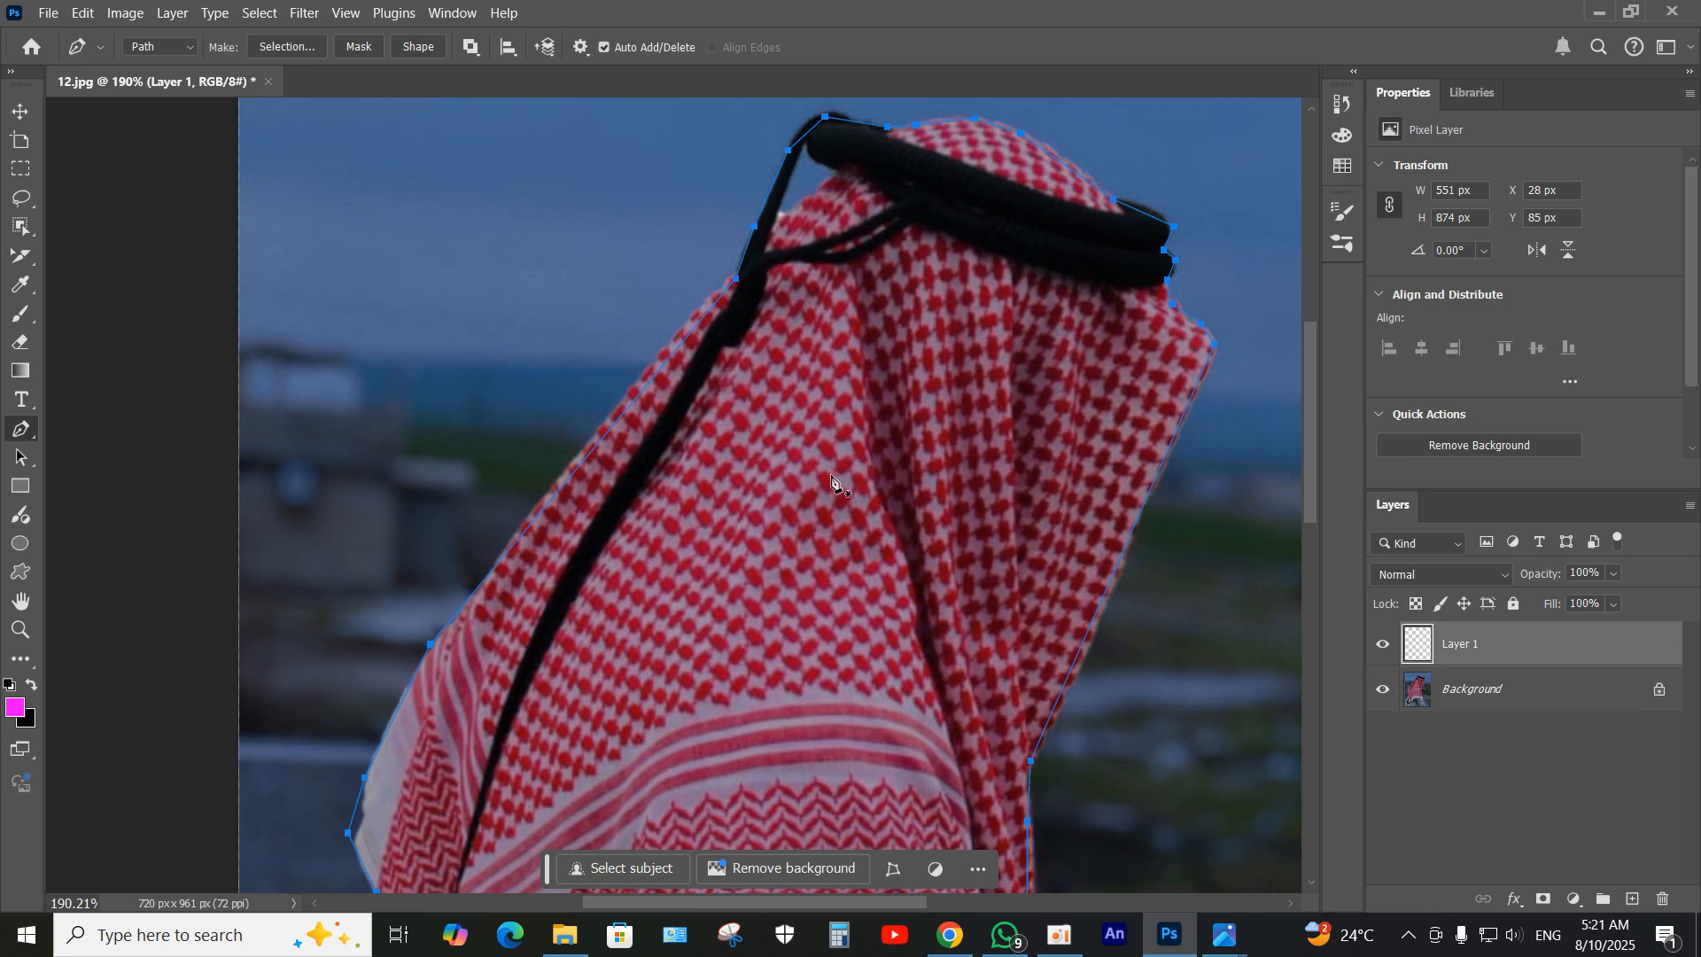
Step: Stroke the path around the person on the new layer using the Brush in magenta, without simulated pressure
right_click(807, 387)
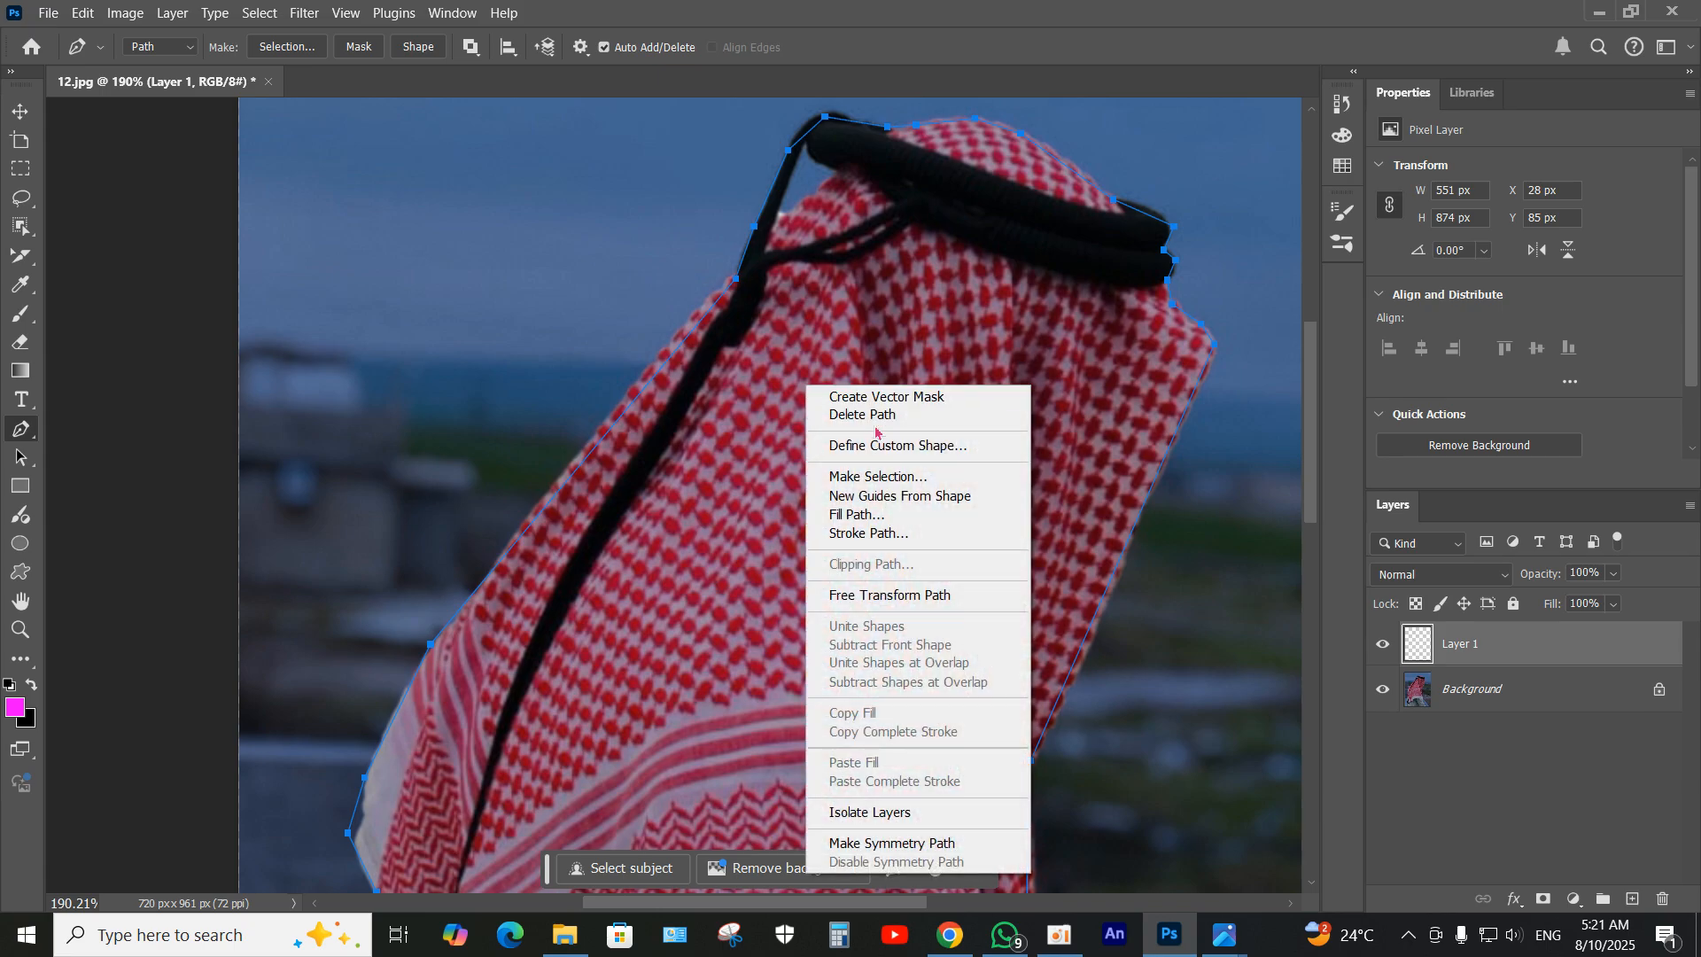
left_click(882, 534)
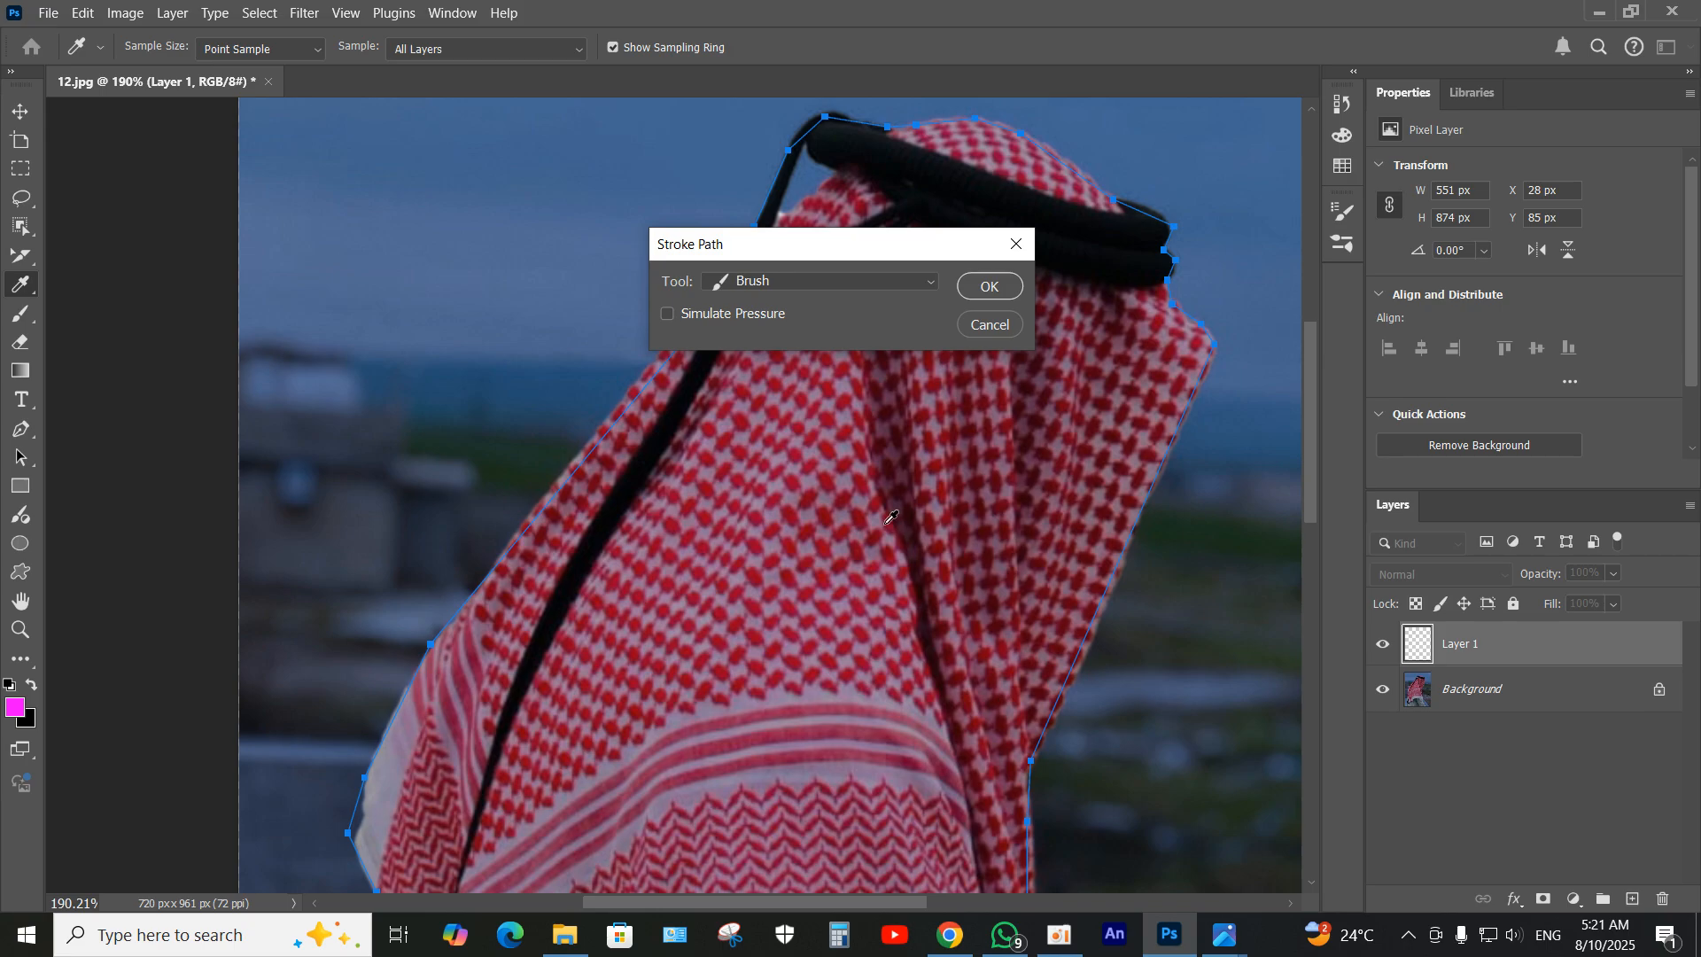
left_click(782, 282)
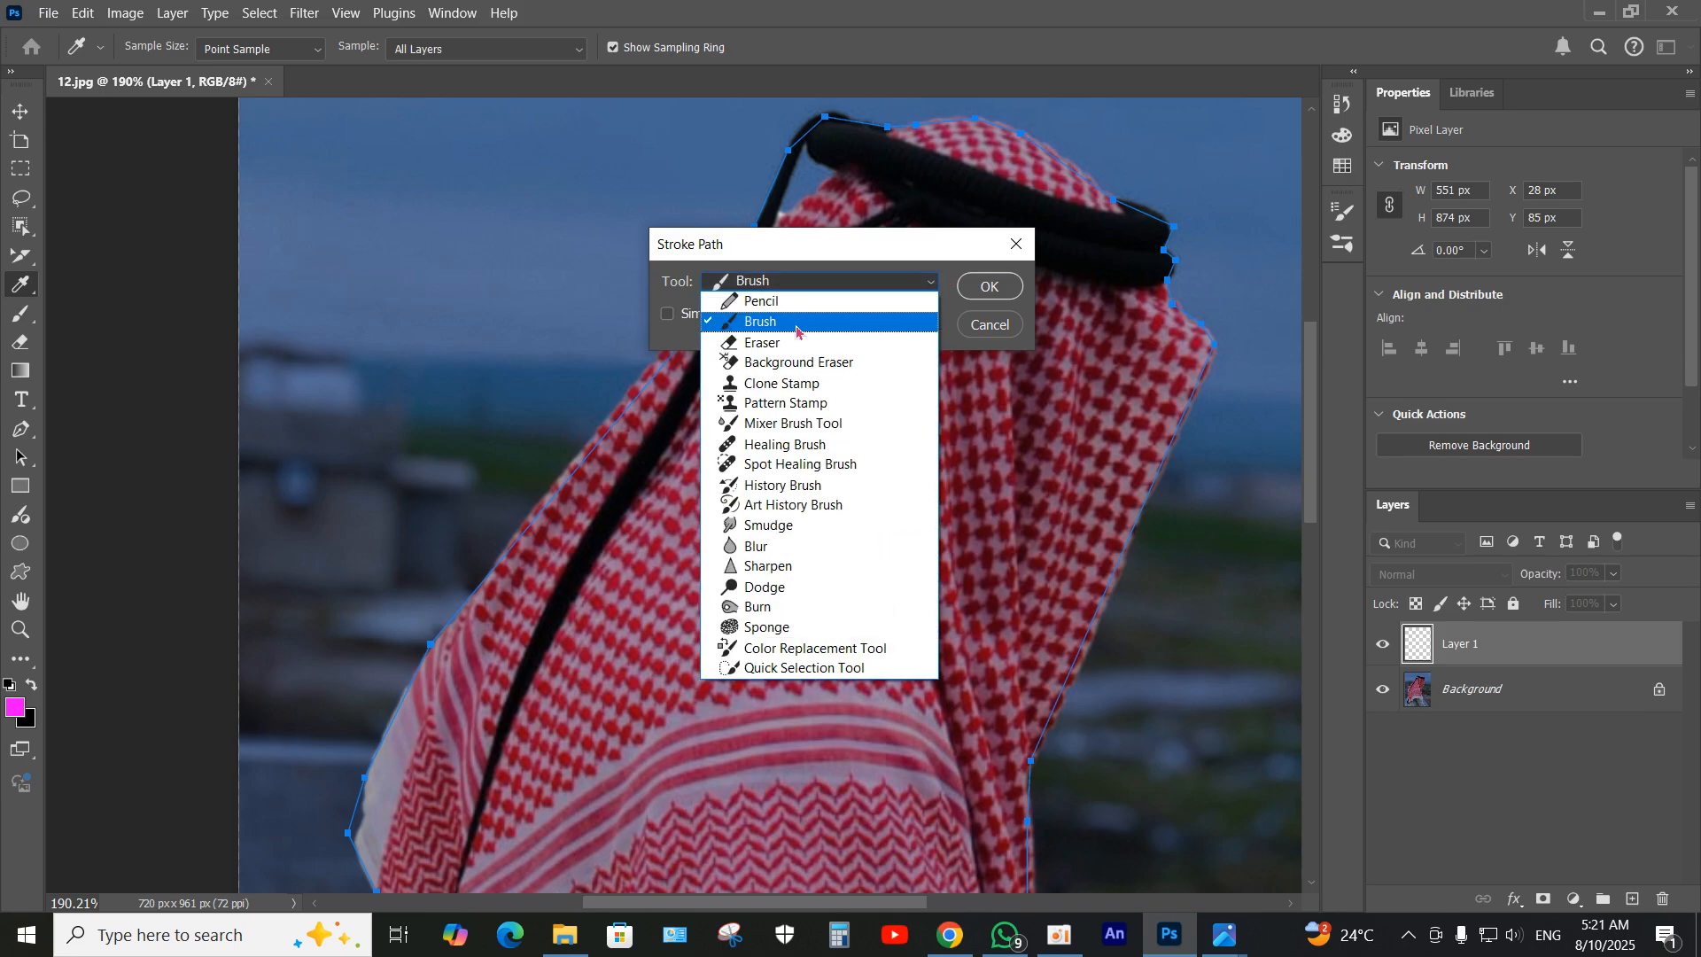
left_click(793, 324)
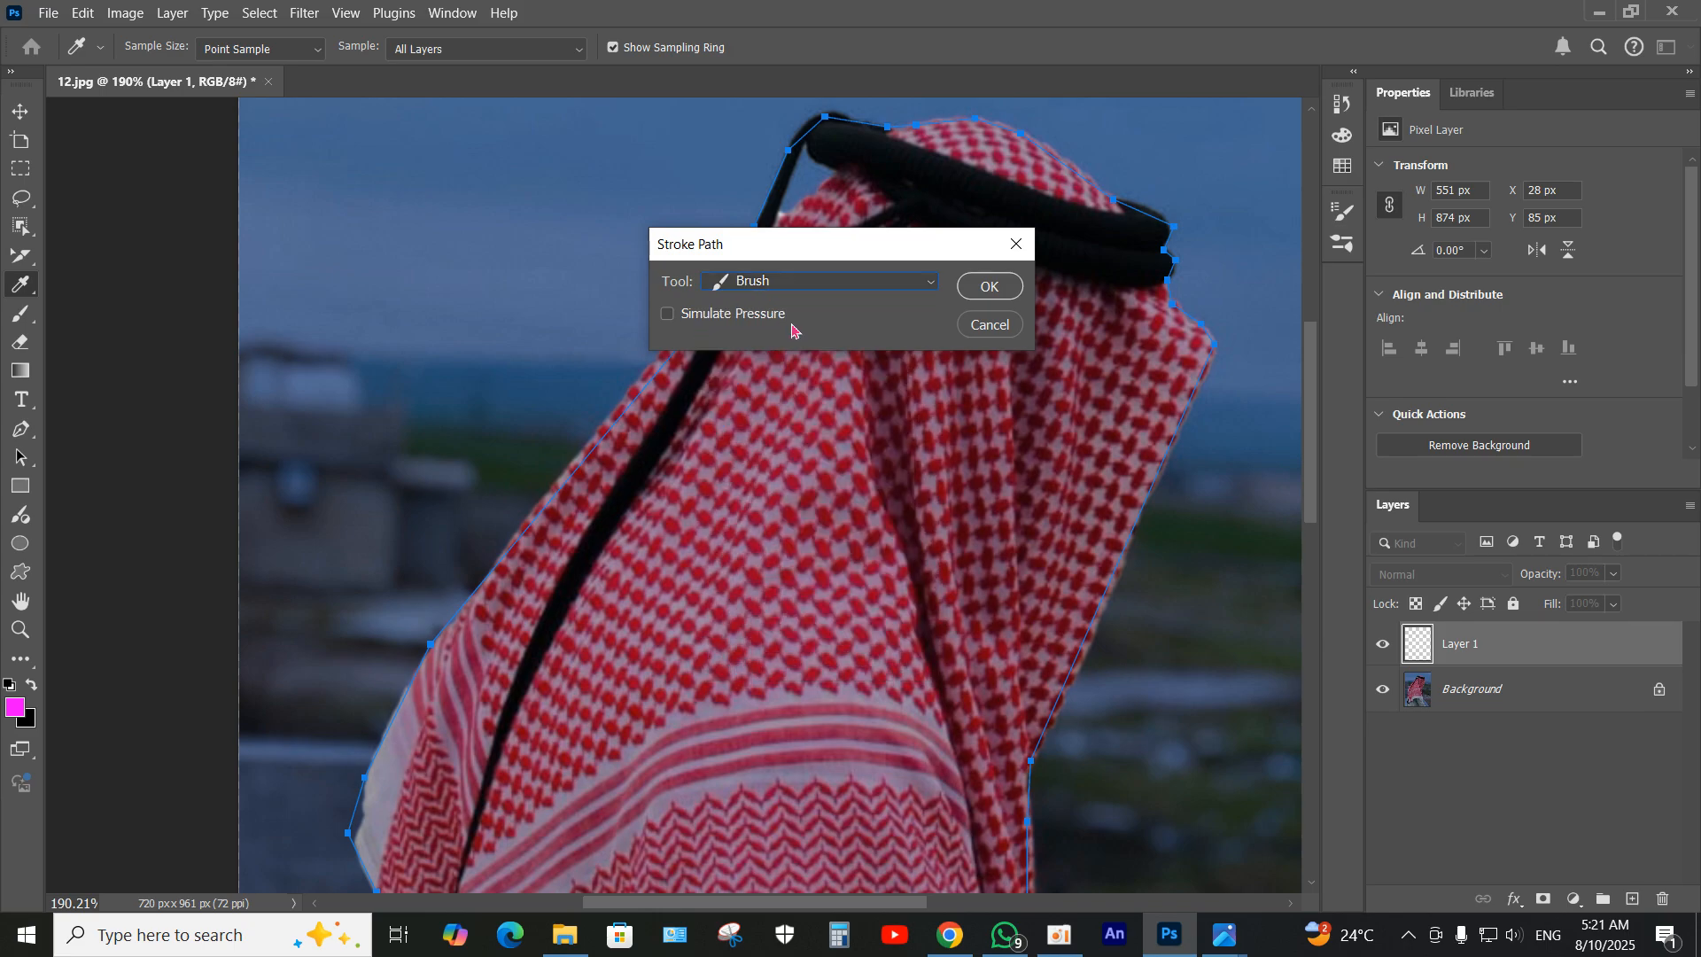
left_click(975, 292)
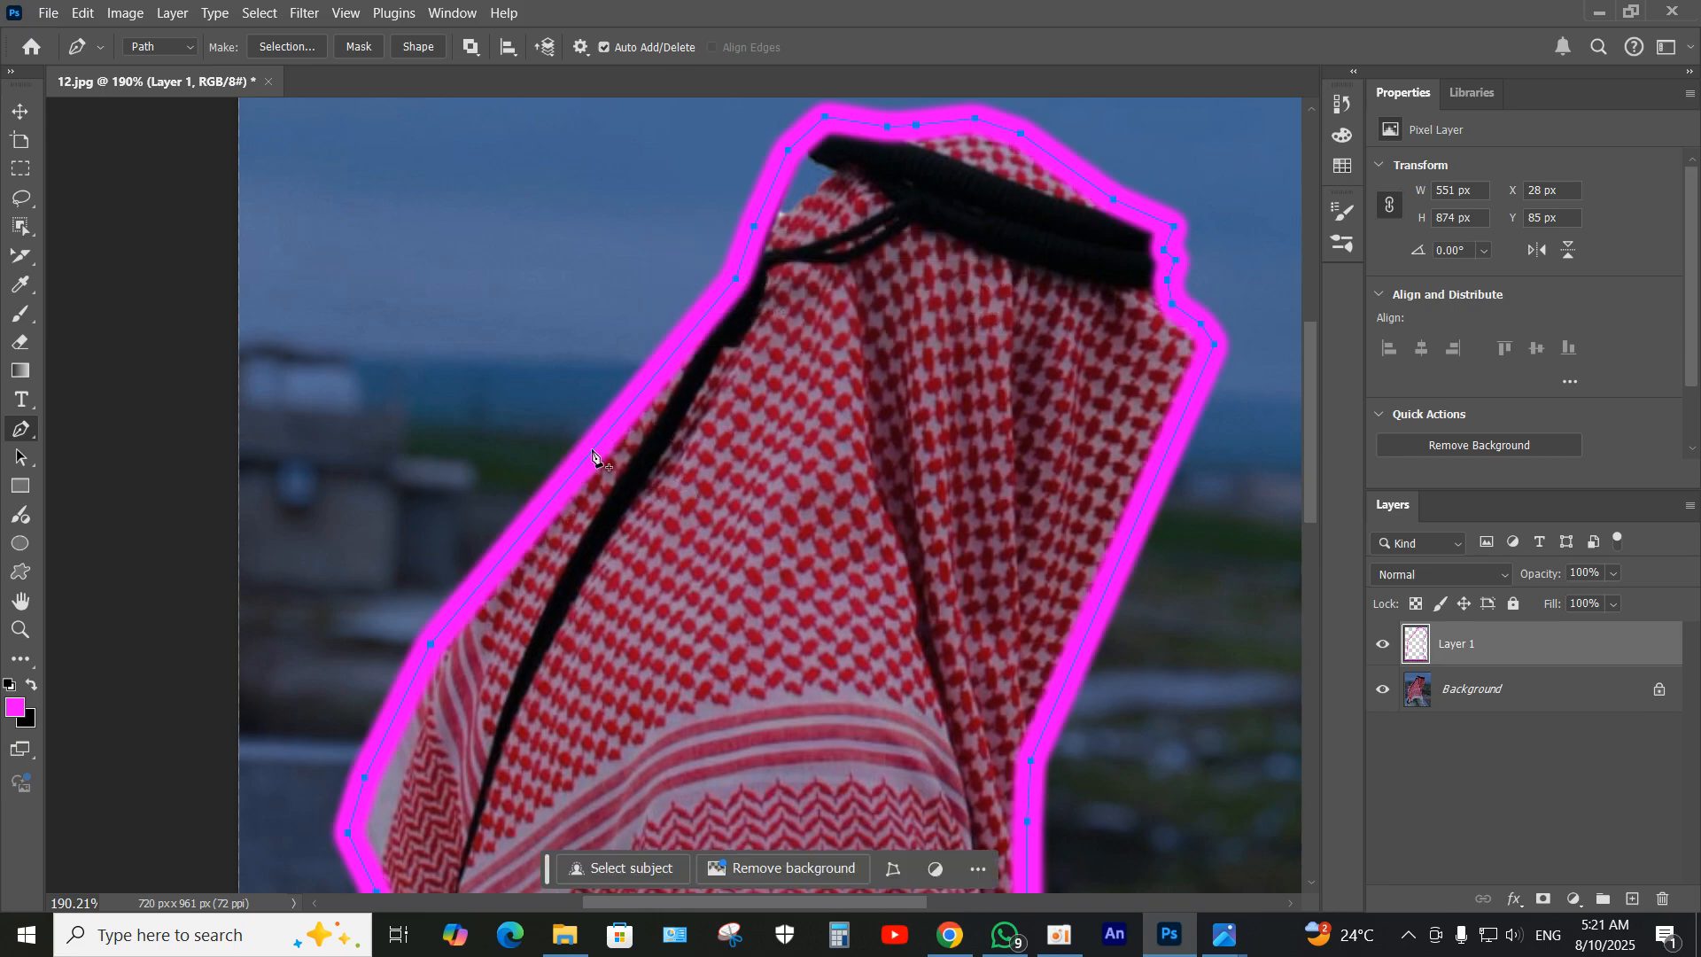
Step: Set the foreground color to white (ffffff)
left_click(15, 715)
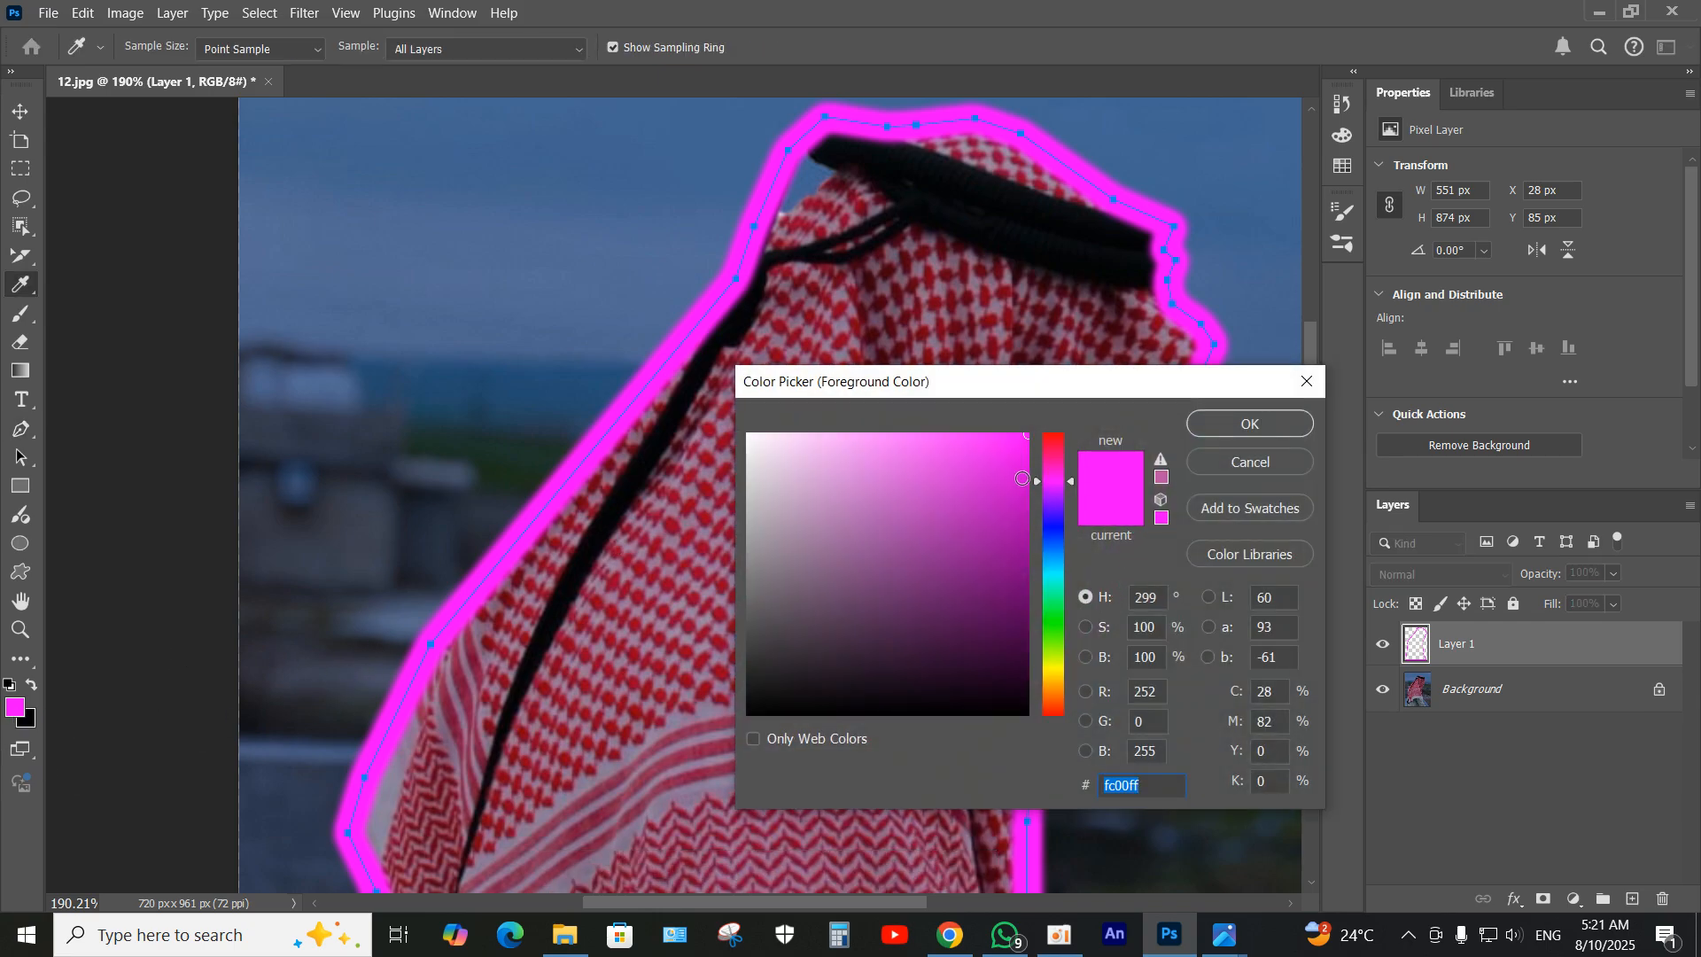
left_click(673, 414)
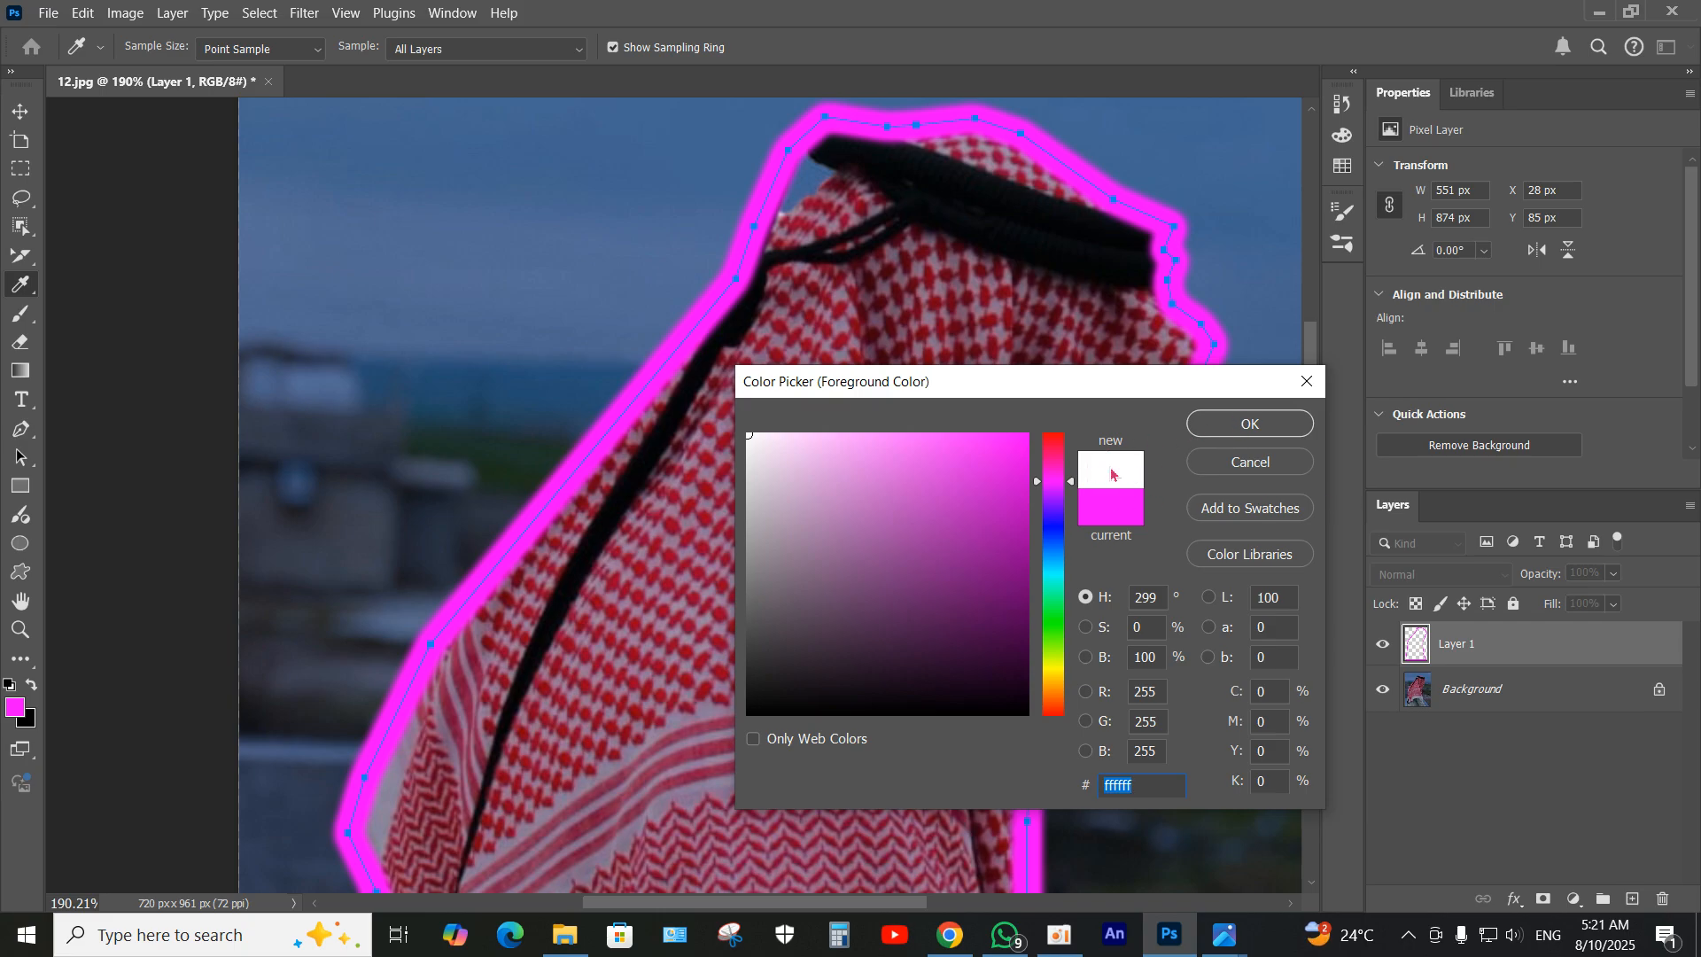
left_click(1233, 426)
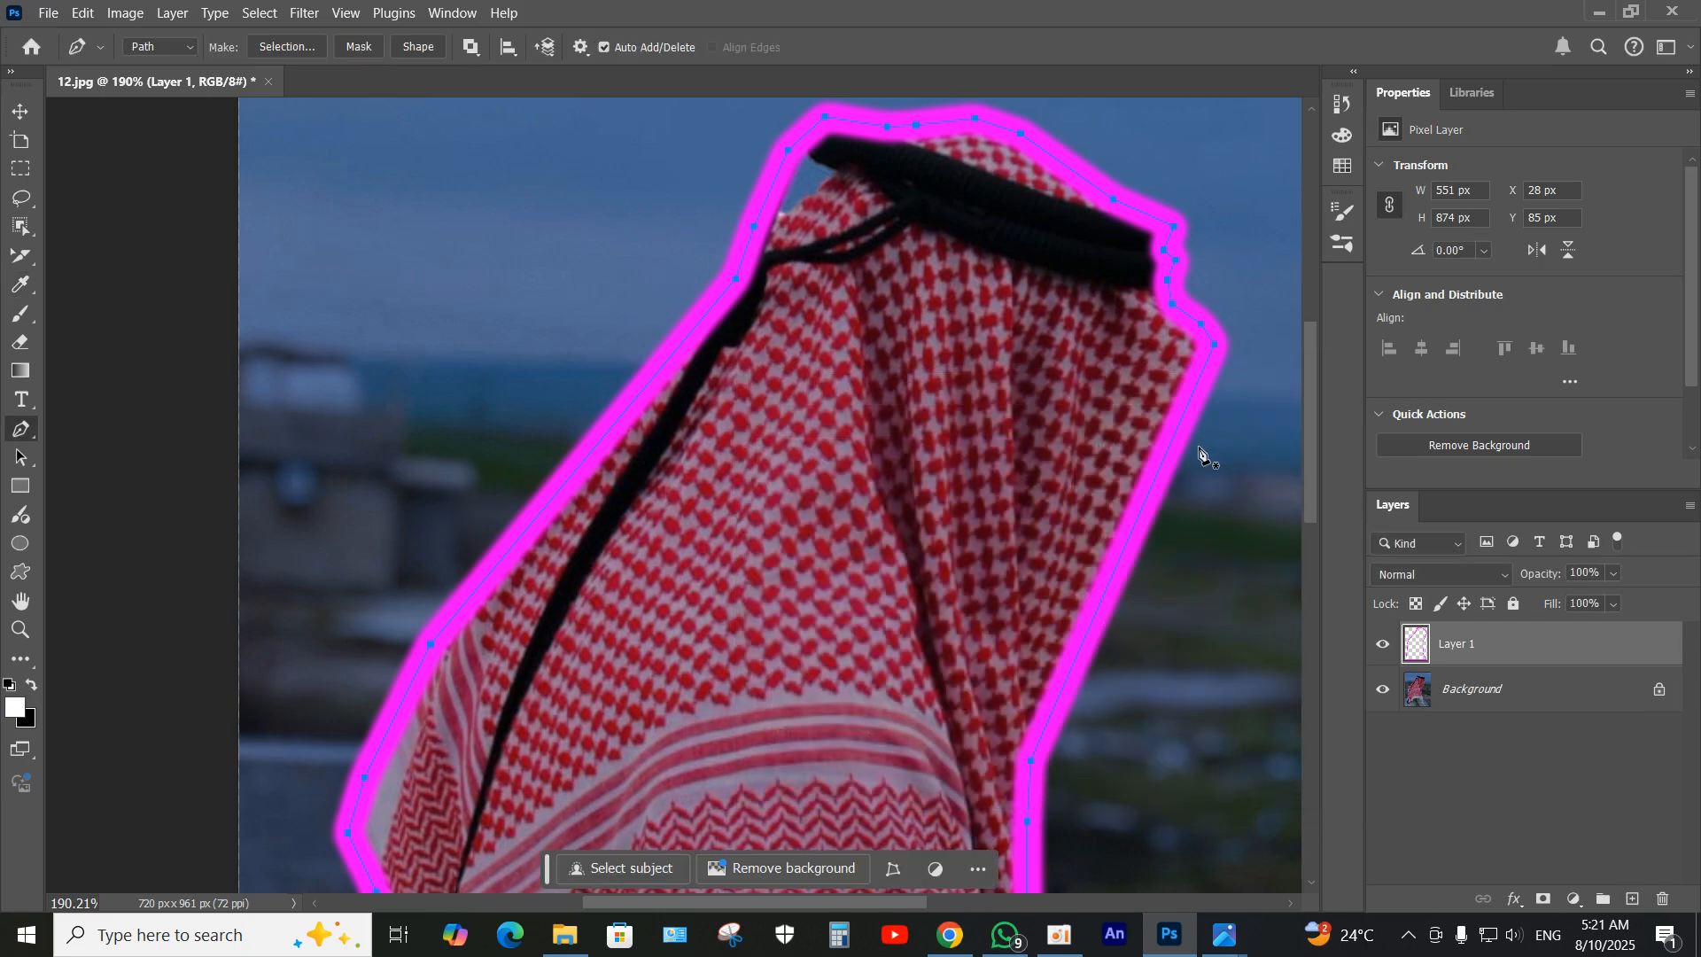
Step: Delete the Stroke Path history state to remove the magenta outline, and collapse the history
left_click(1343, 104)
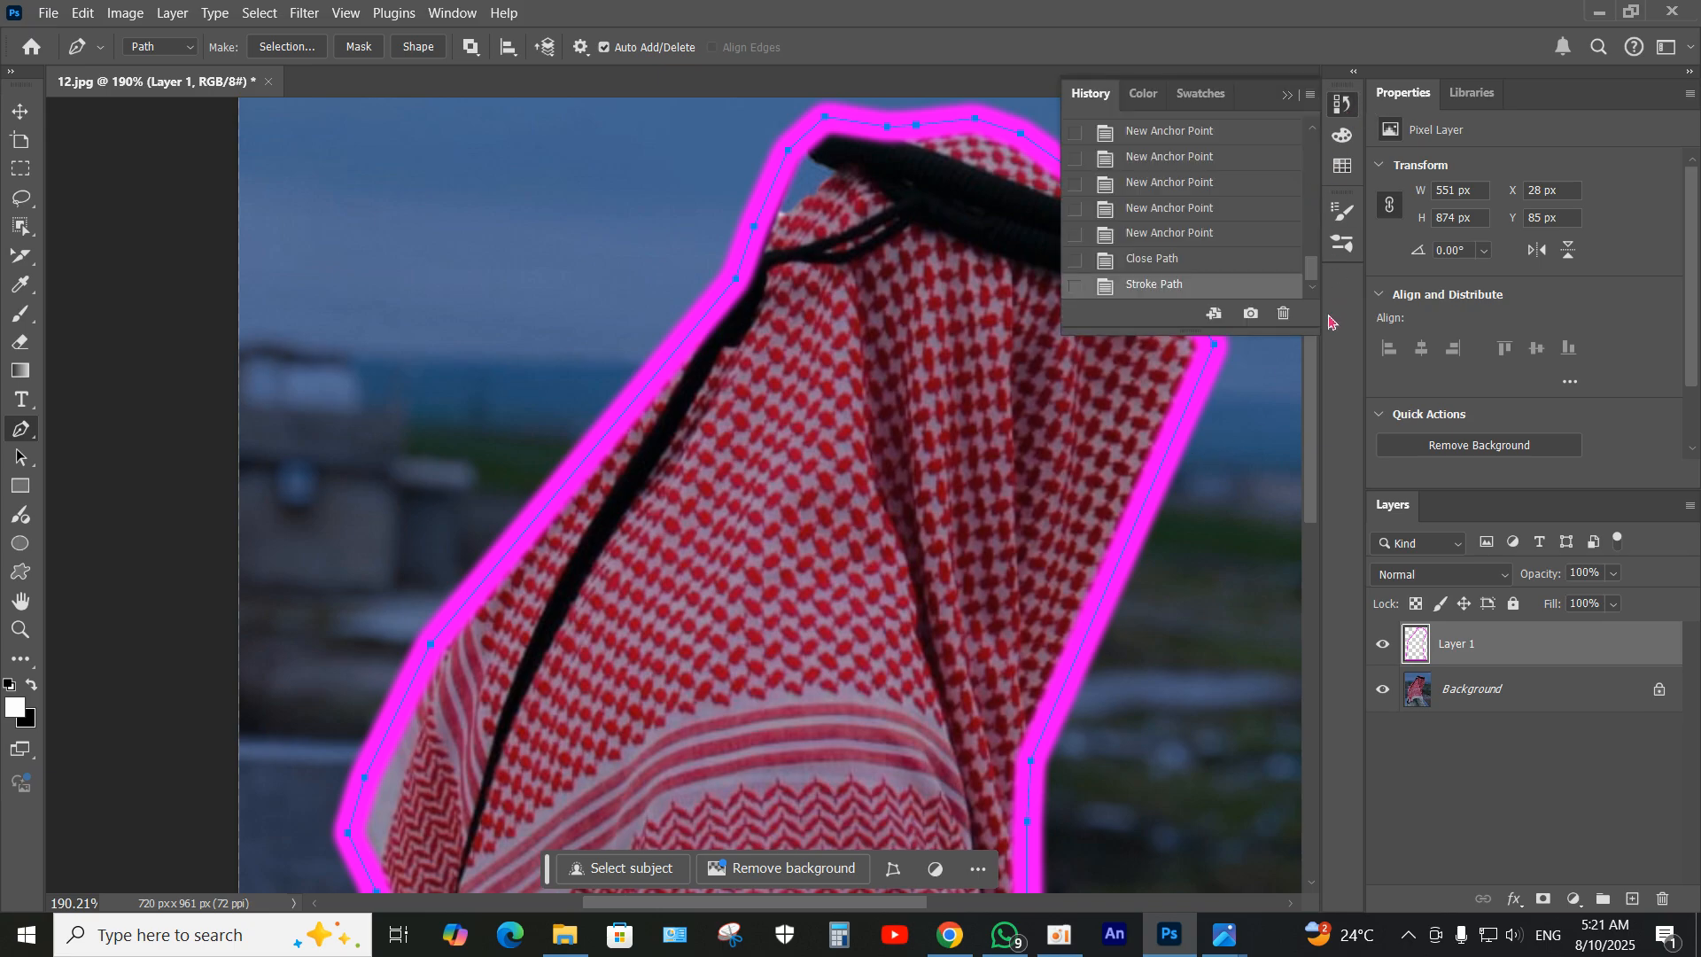
left_click(1282, 315)
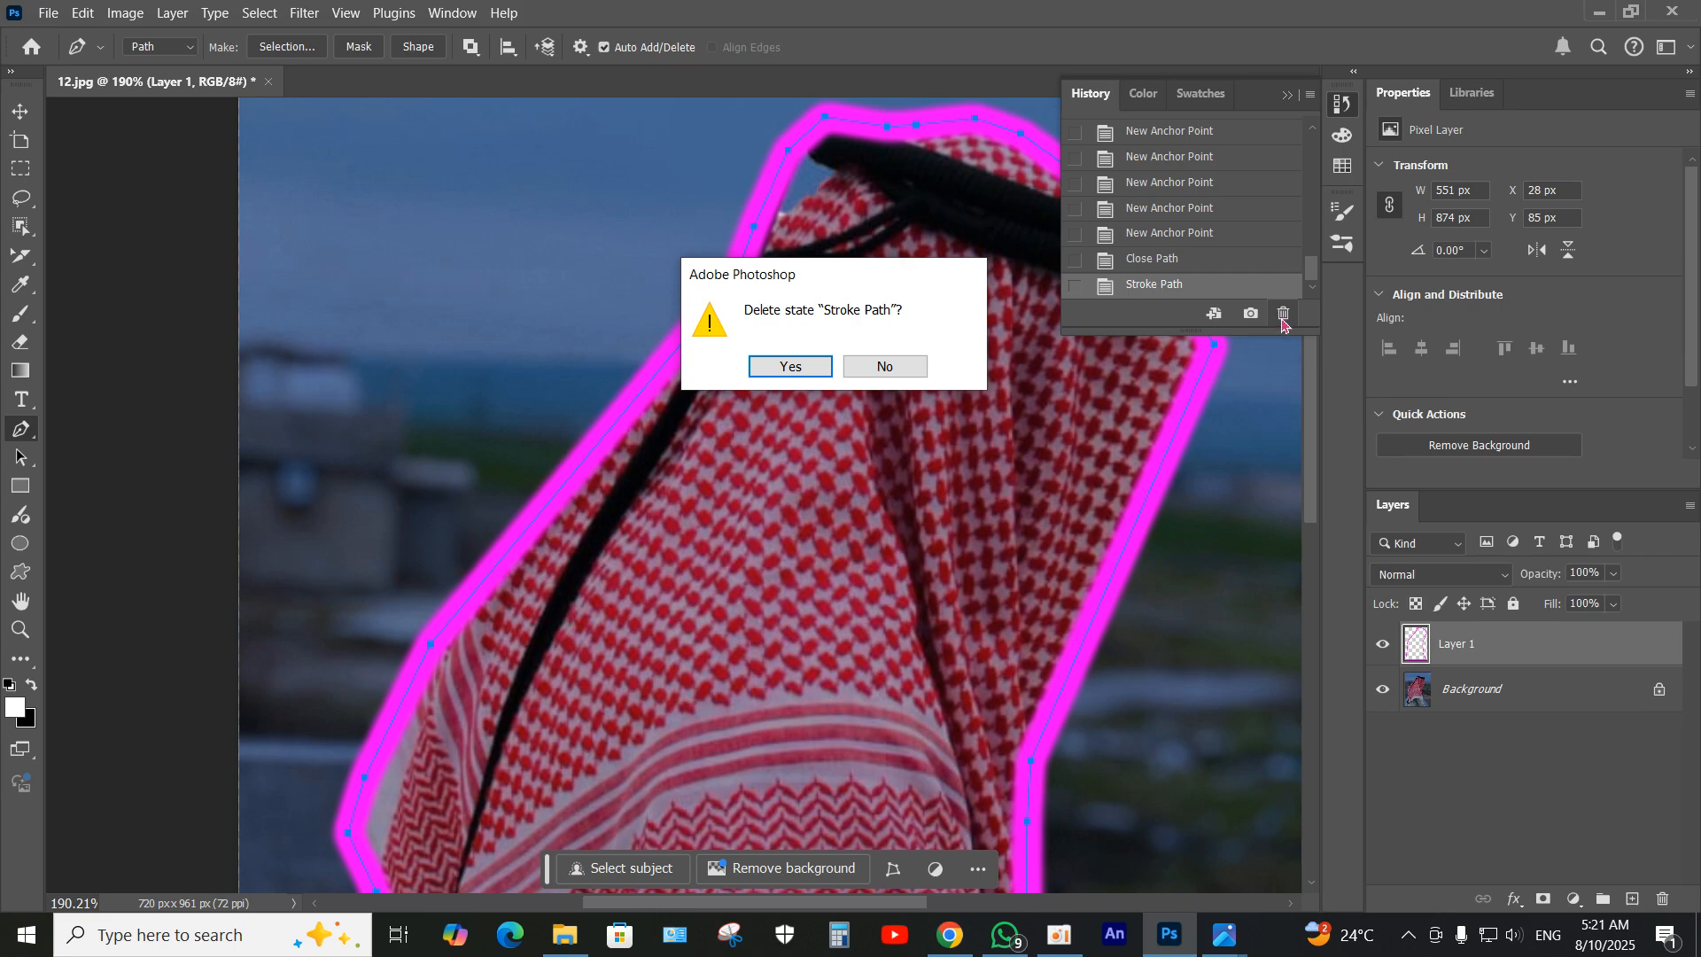
key("Return")
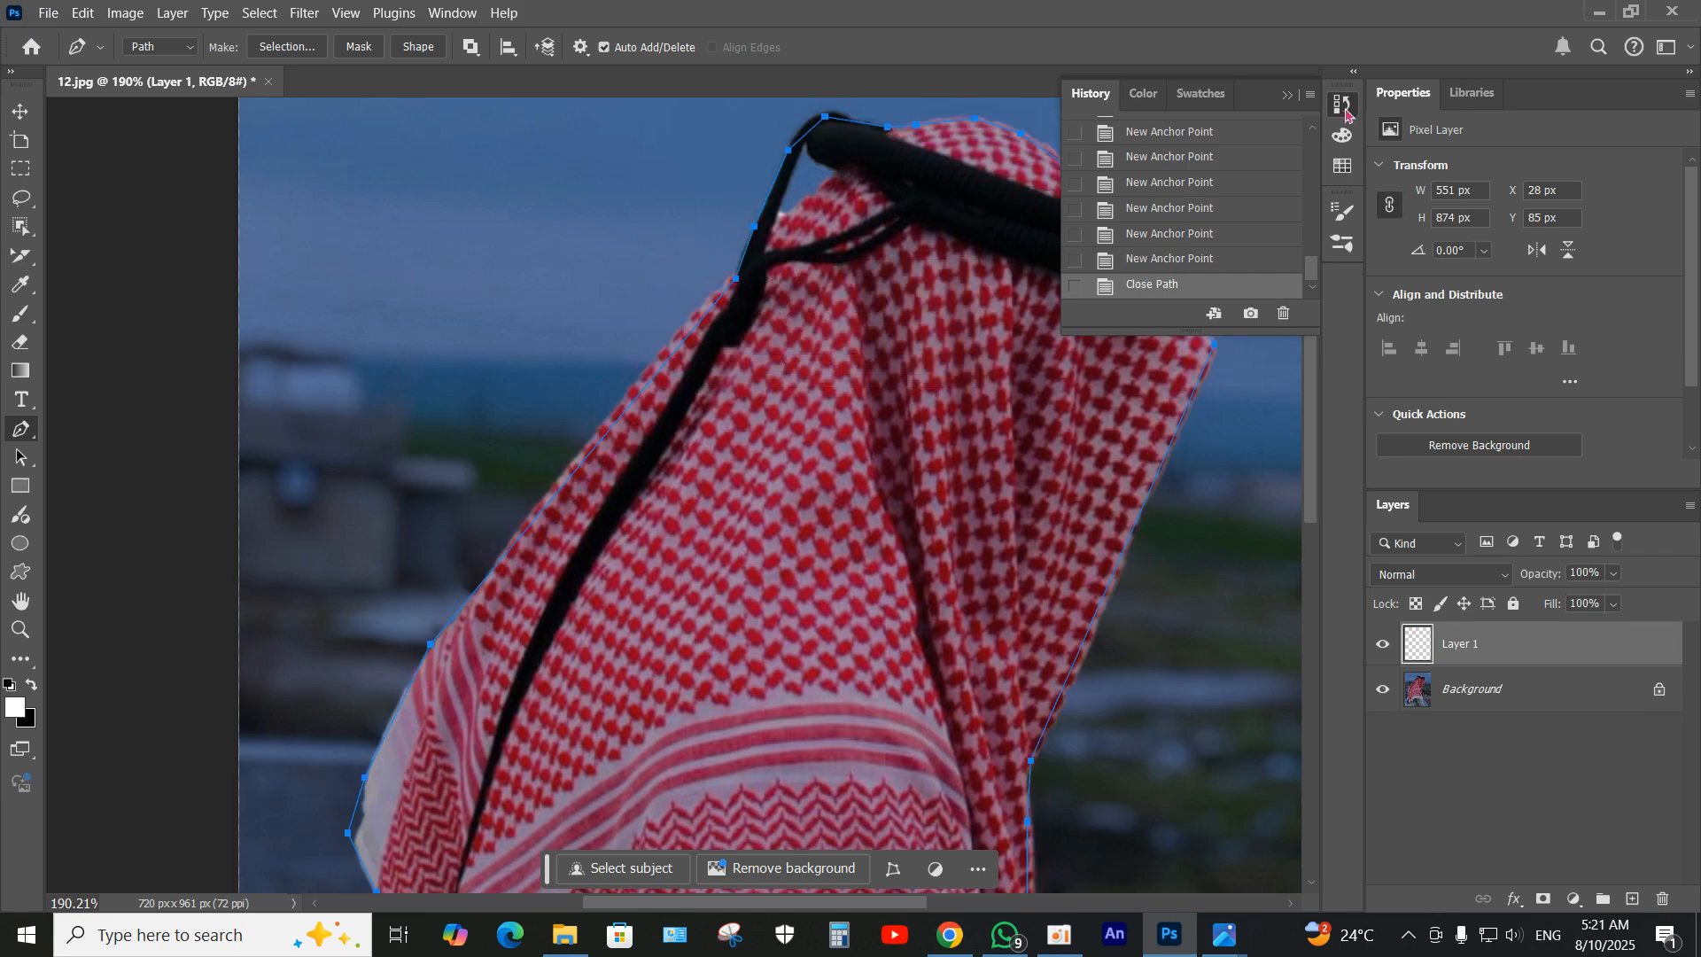
left_click(1342, 104)
Step: Stroke the path around the person using the Brush in white, without simulated pressure
right_click(779, 498)
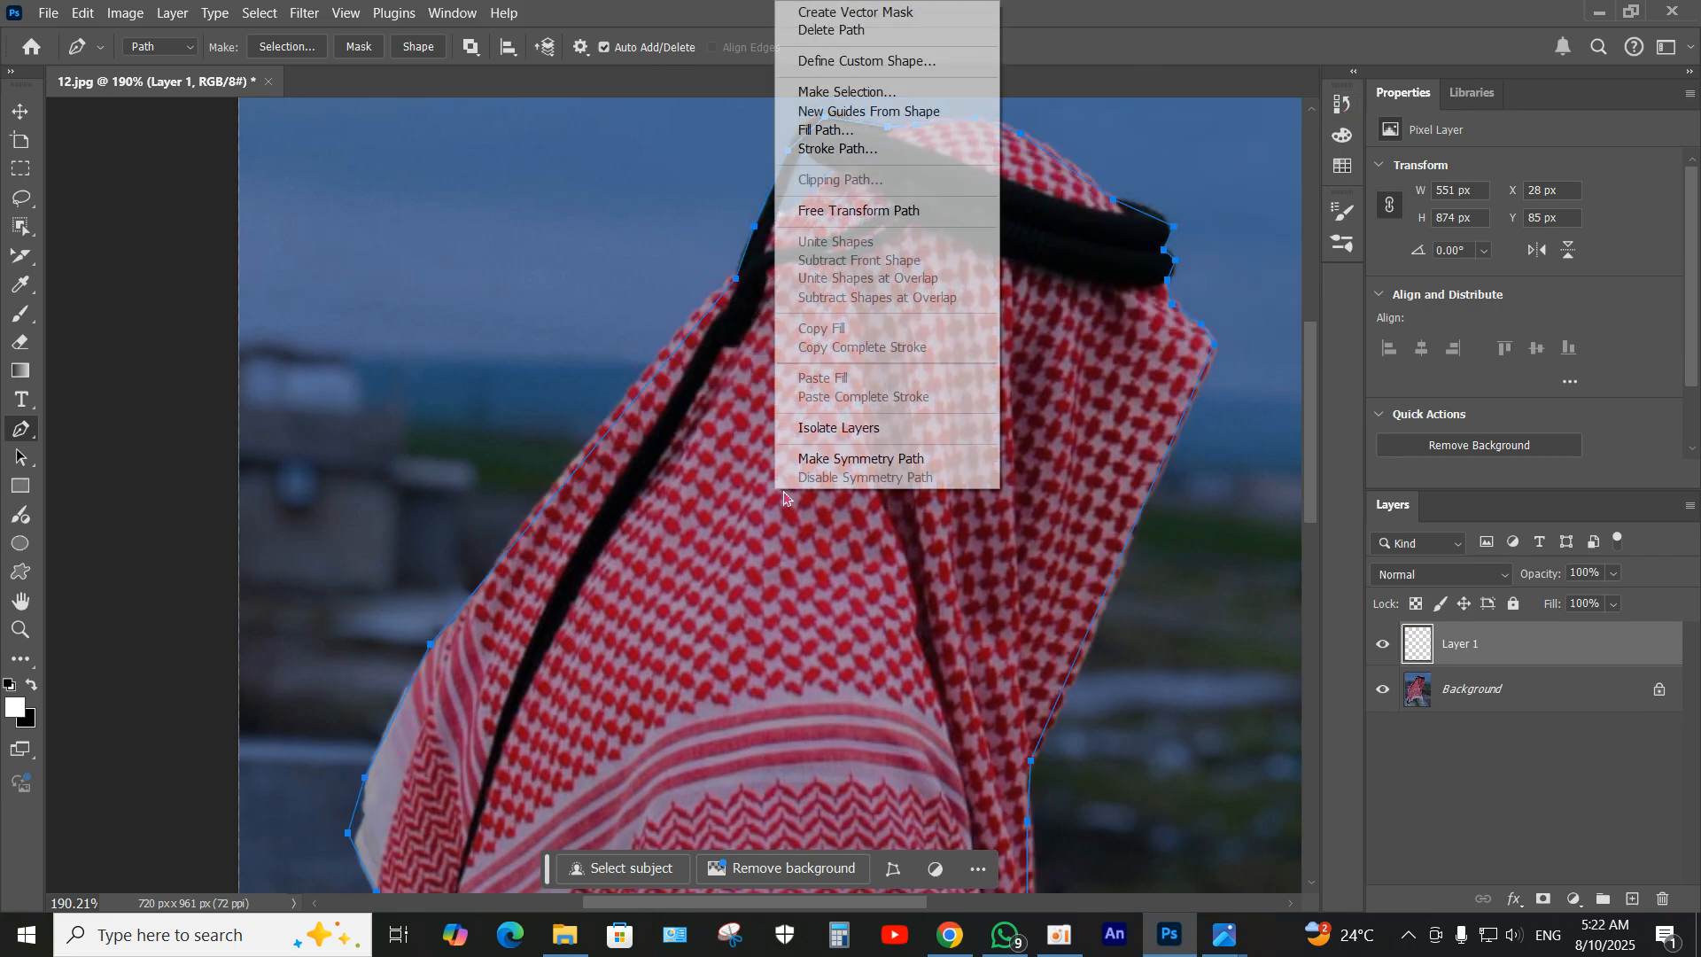
left_click(839, 149)
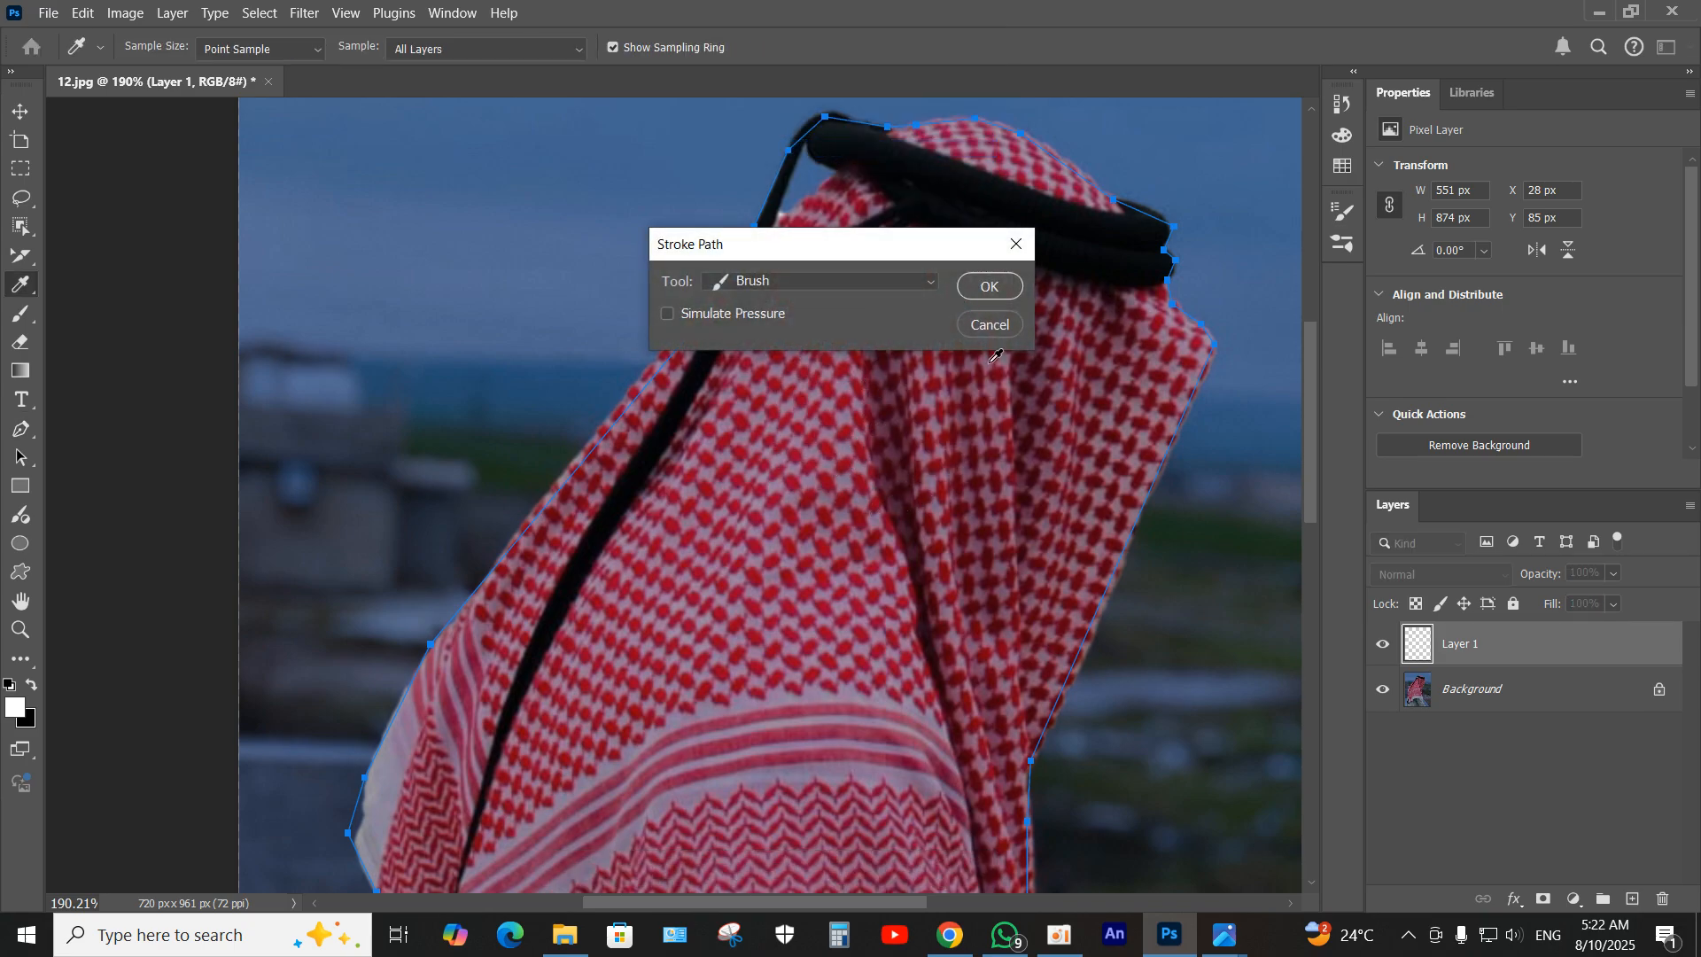
left_click(985, 287)
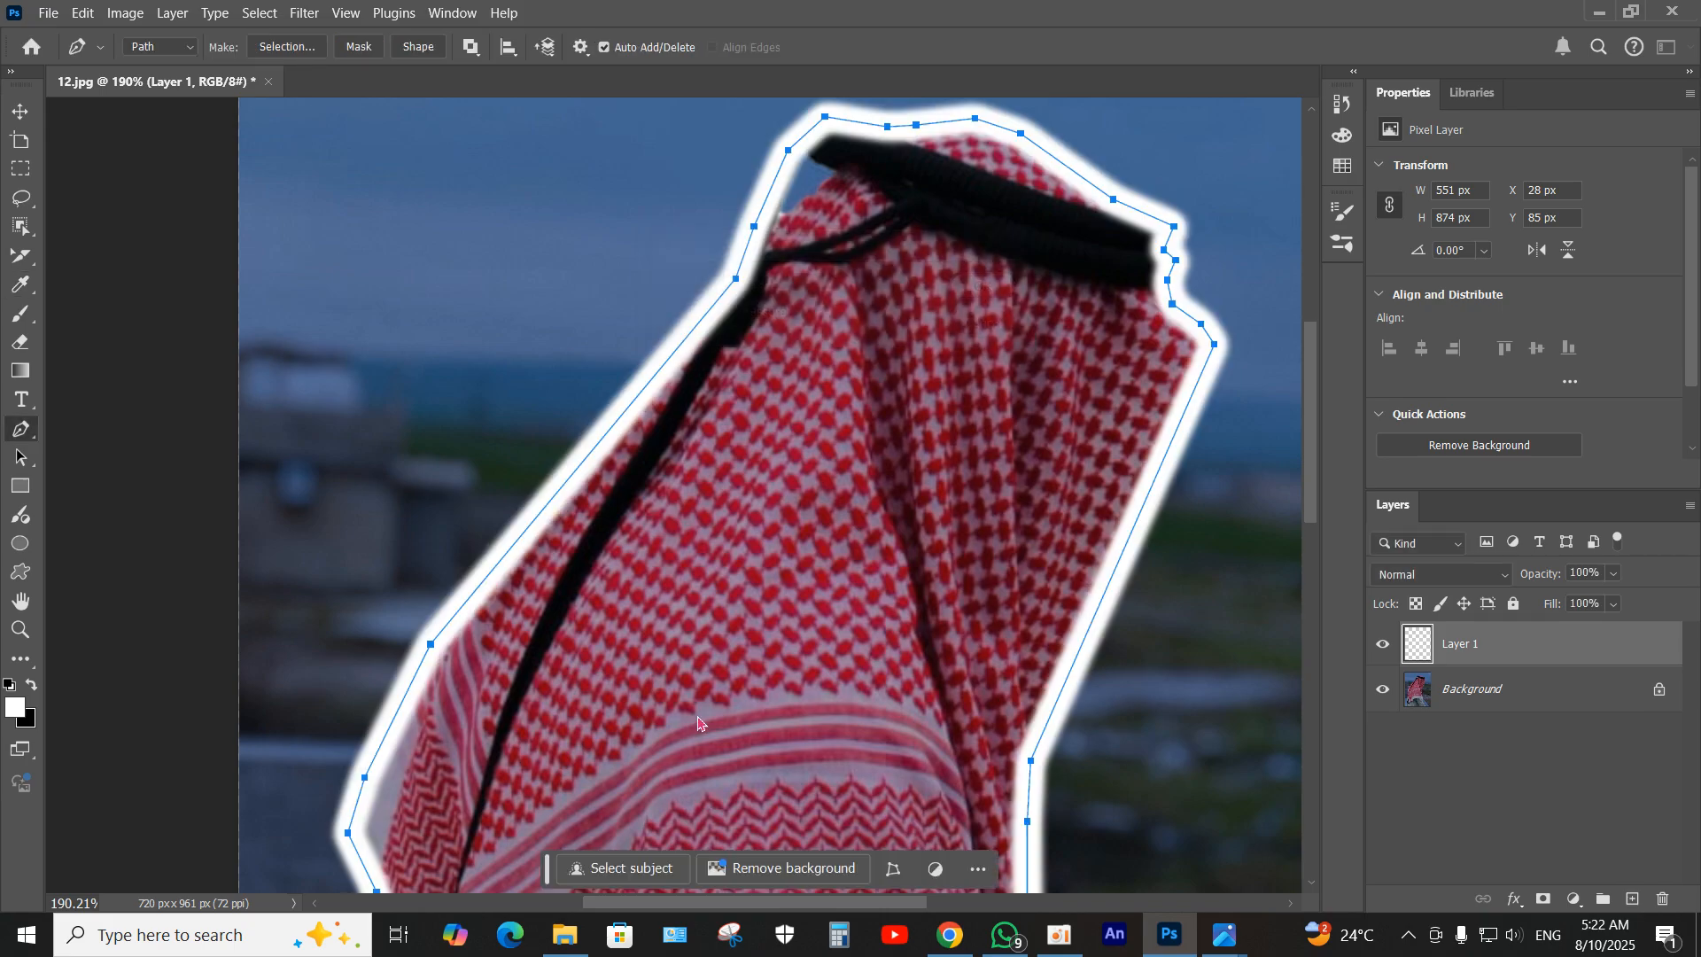
Step: Delete the pen path around the person, keeping the white outline on its layer
scroll(816, 572, "up", 2)
scroll(817, 572, "down", 1)
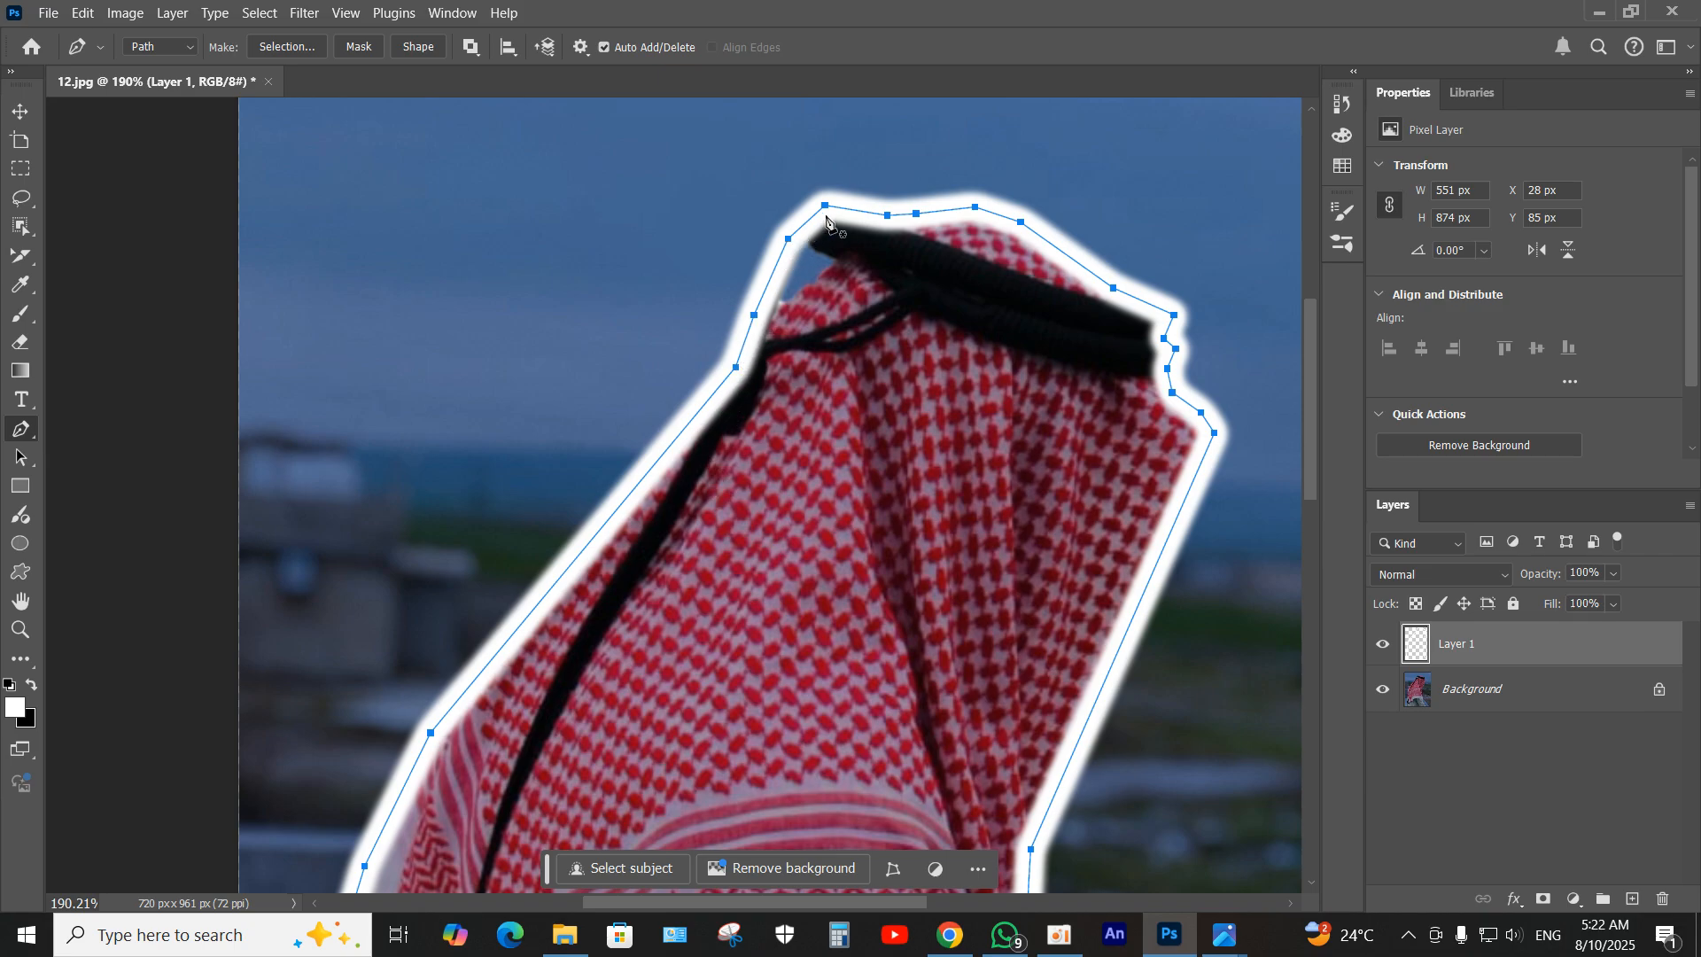
right_click(787, 242)
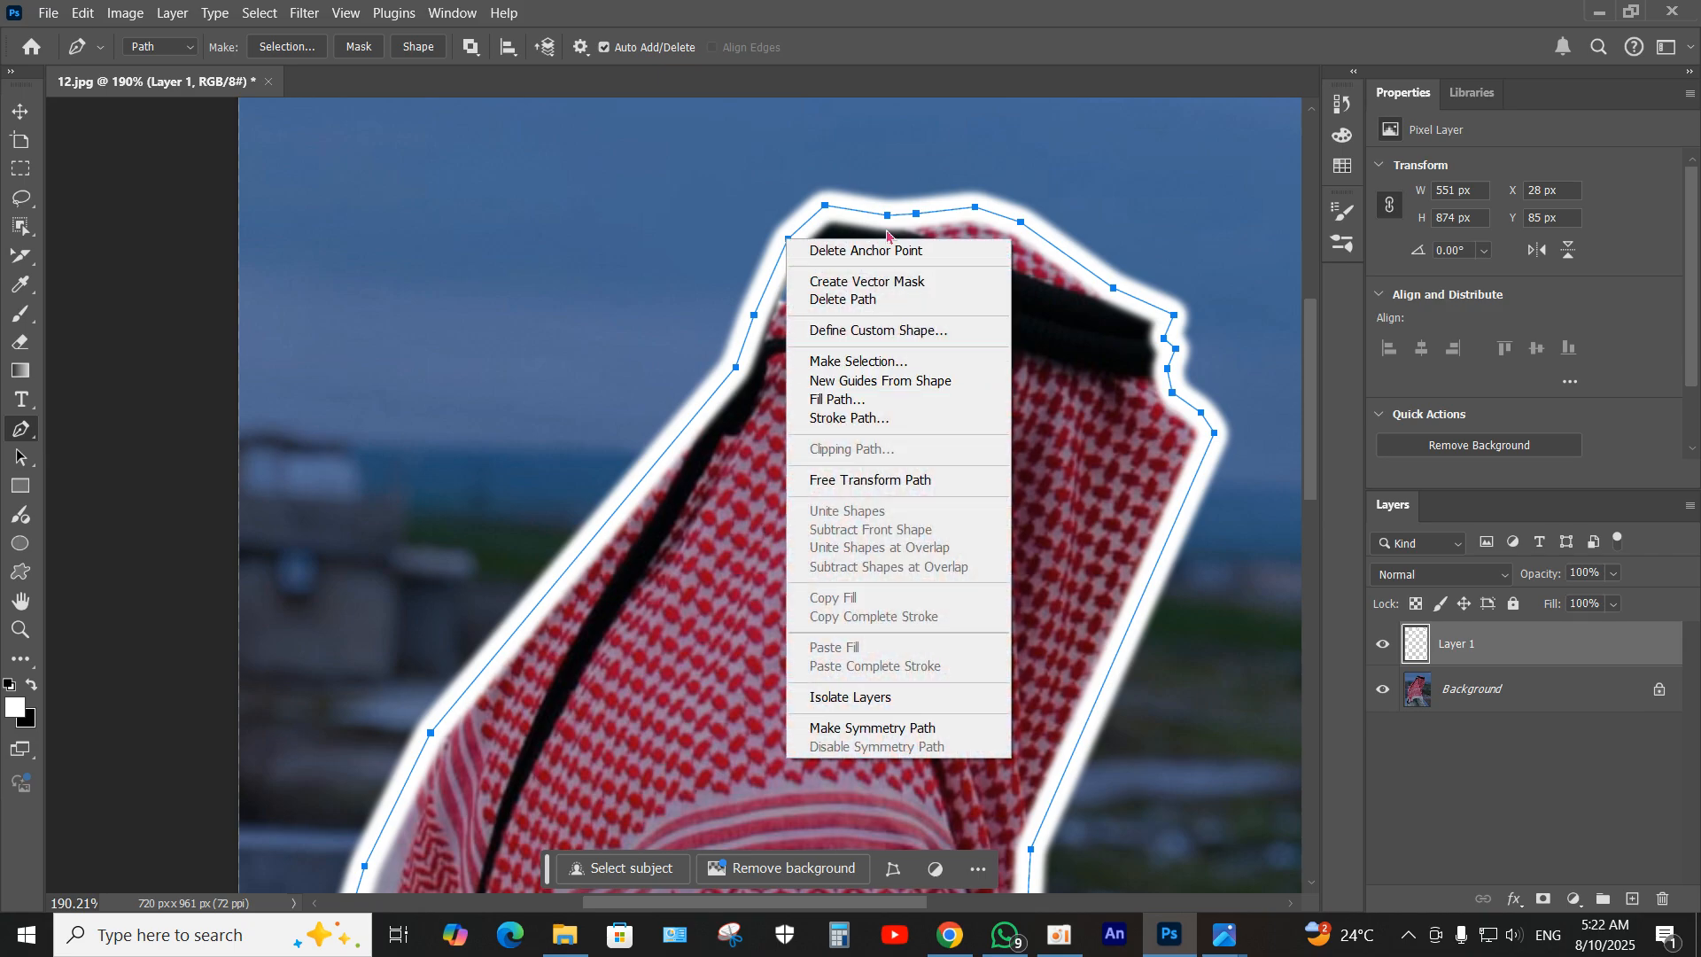
left_click(824, 302)
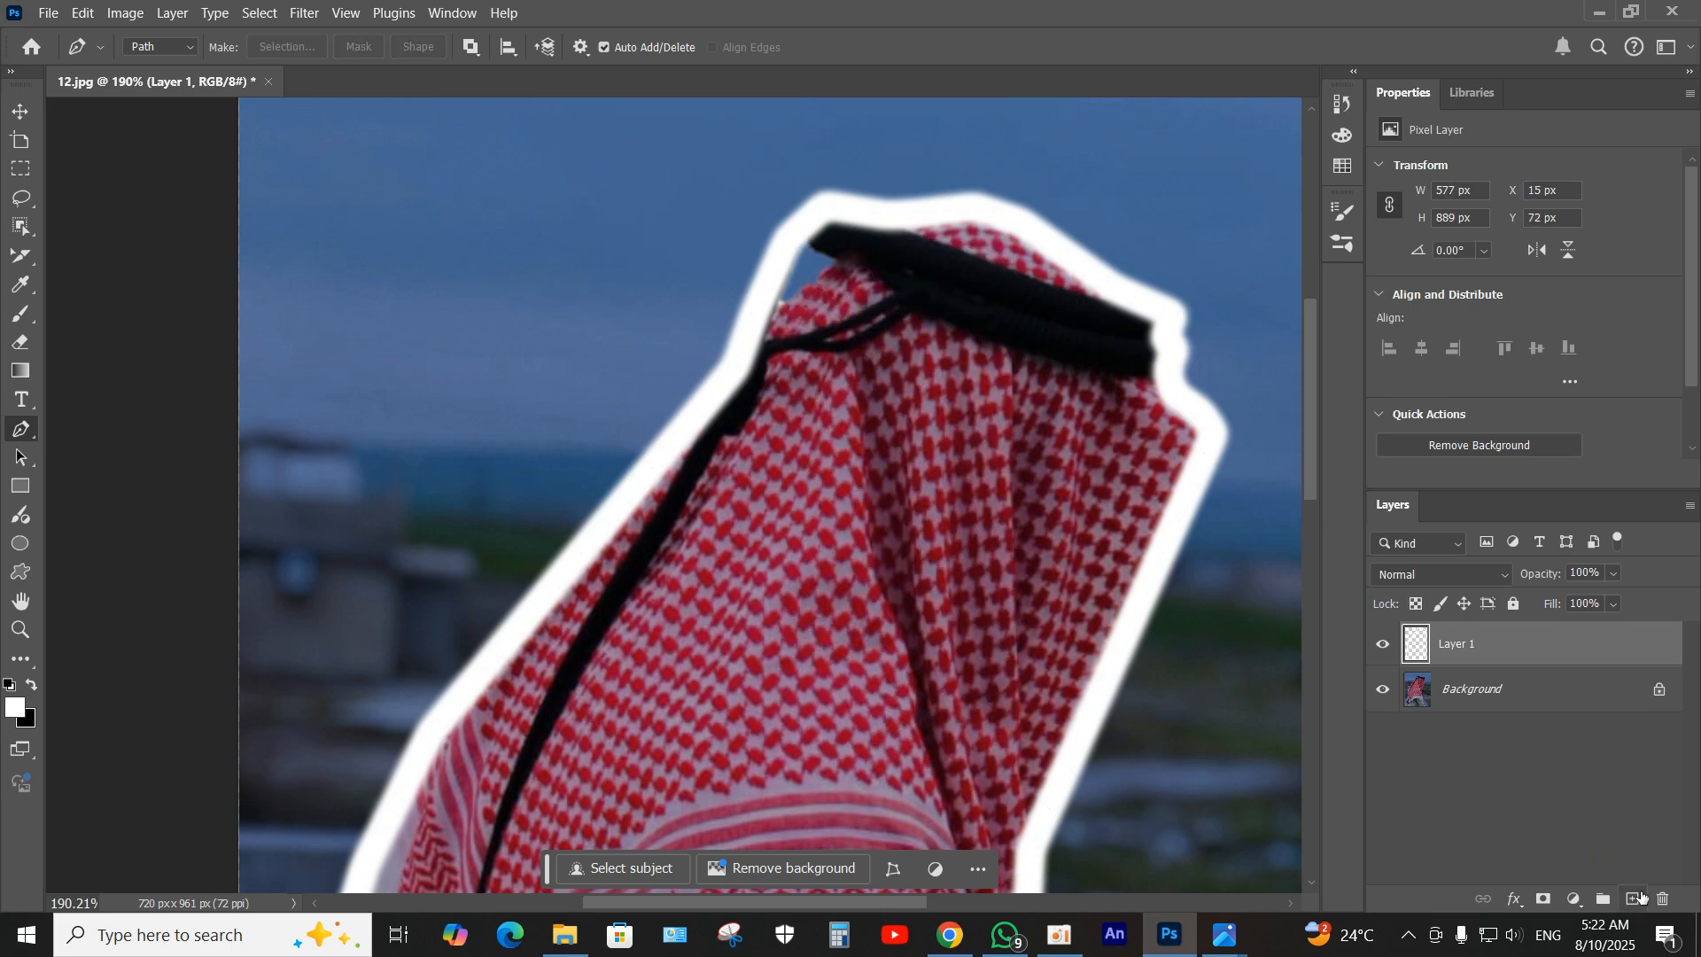
Step: Add a new layer above the white outline layer and set its blend mode to Linear Dodge (Add)
left_click(1630, 899)
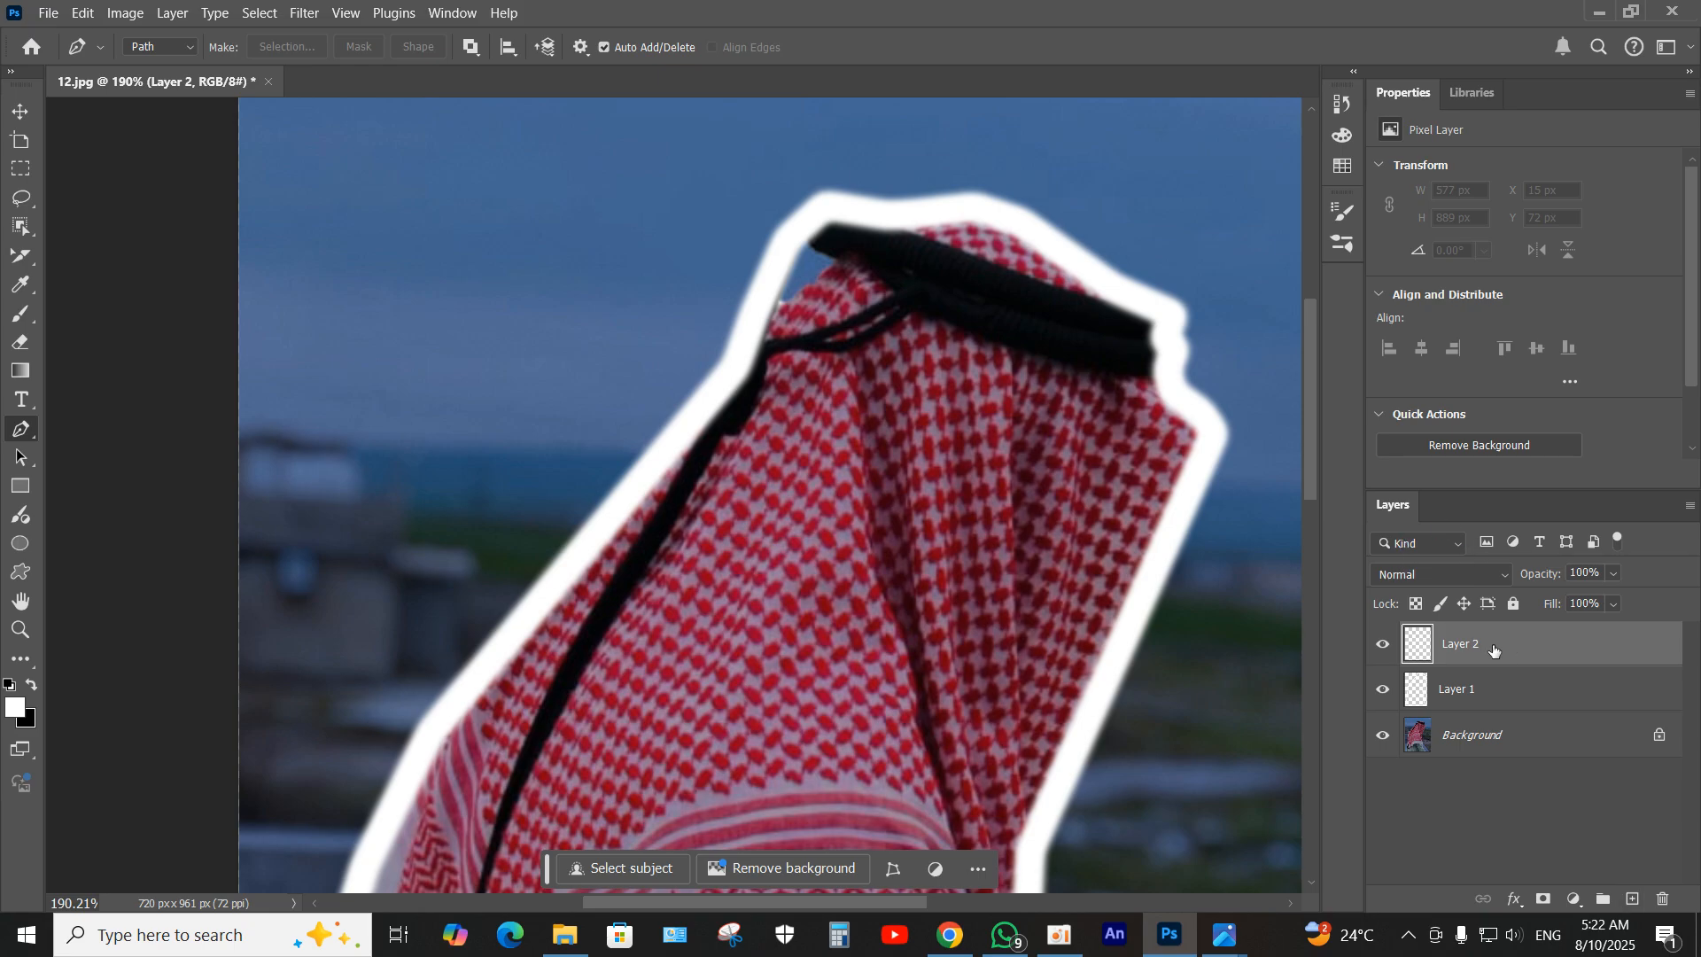
left_click(1441, 577)
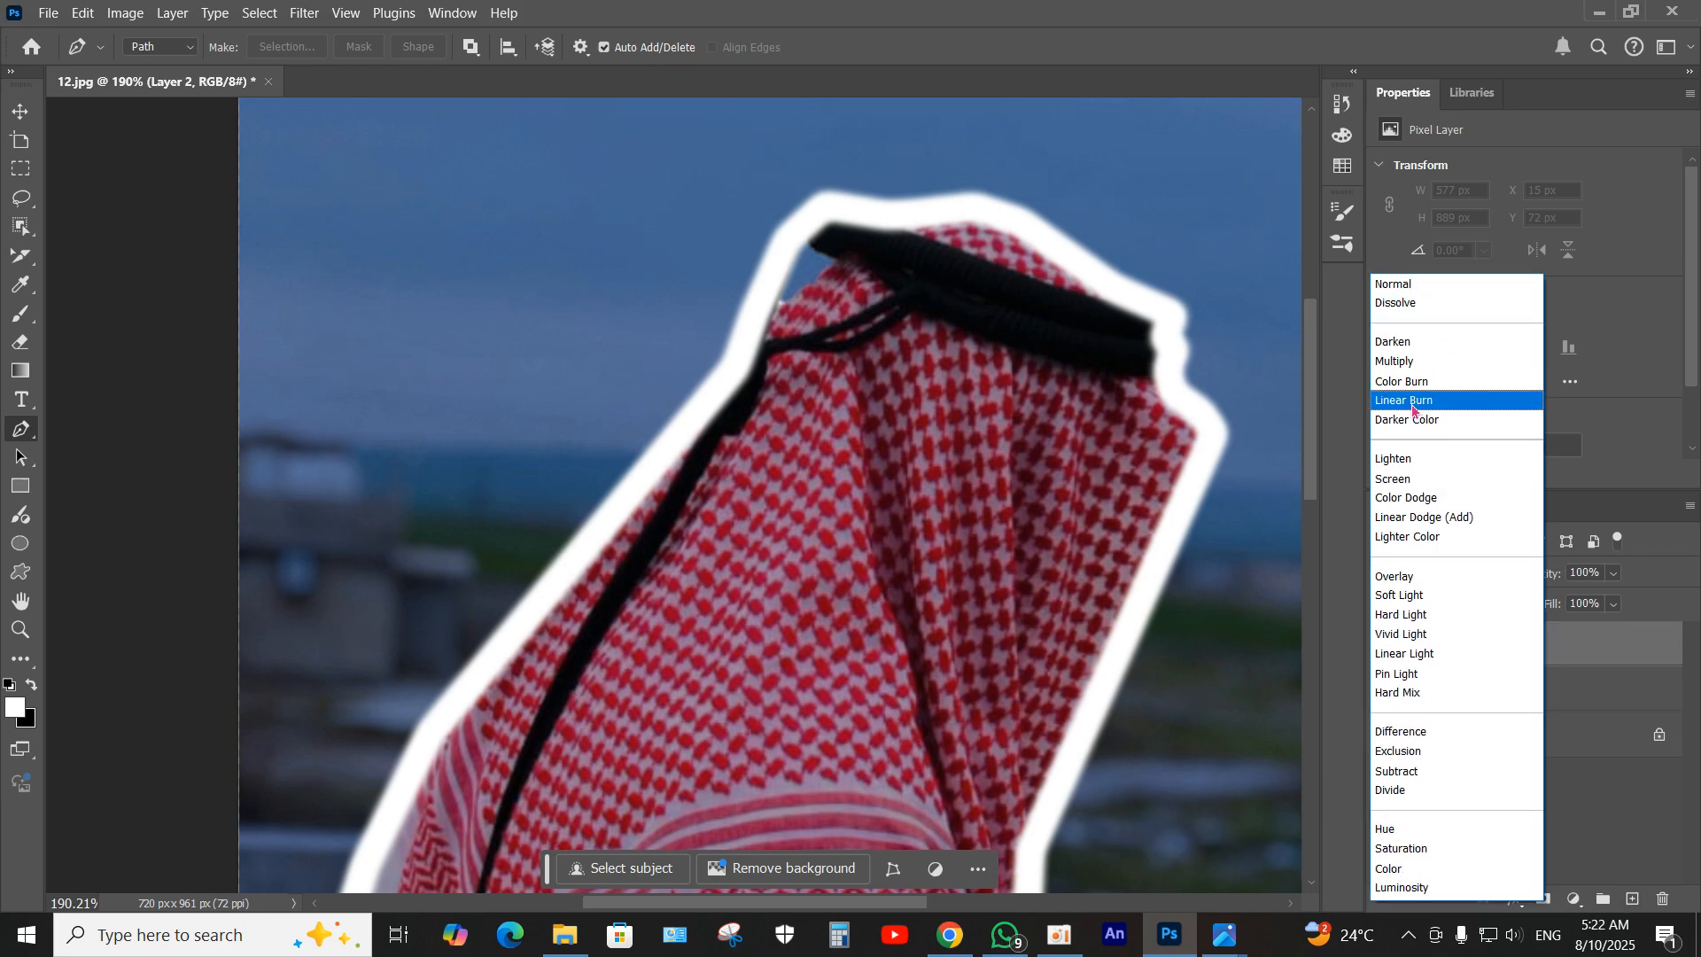
left_click(1415, 519)
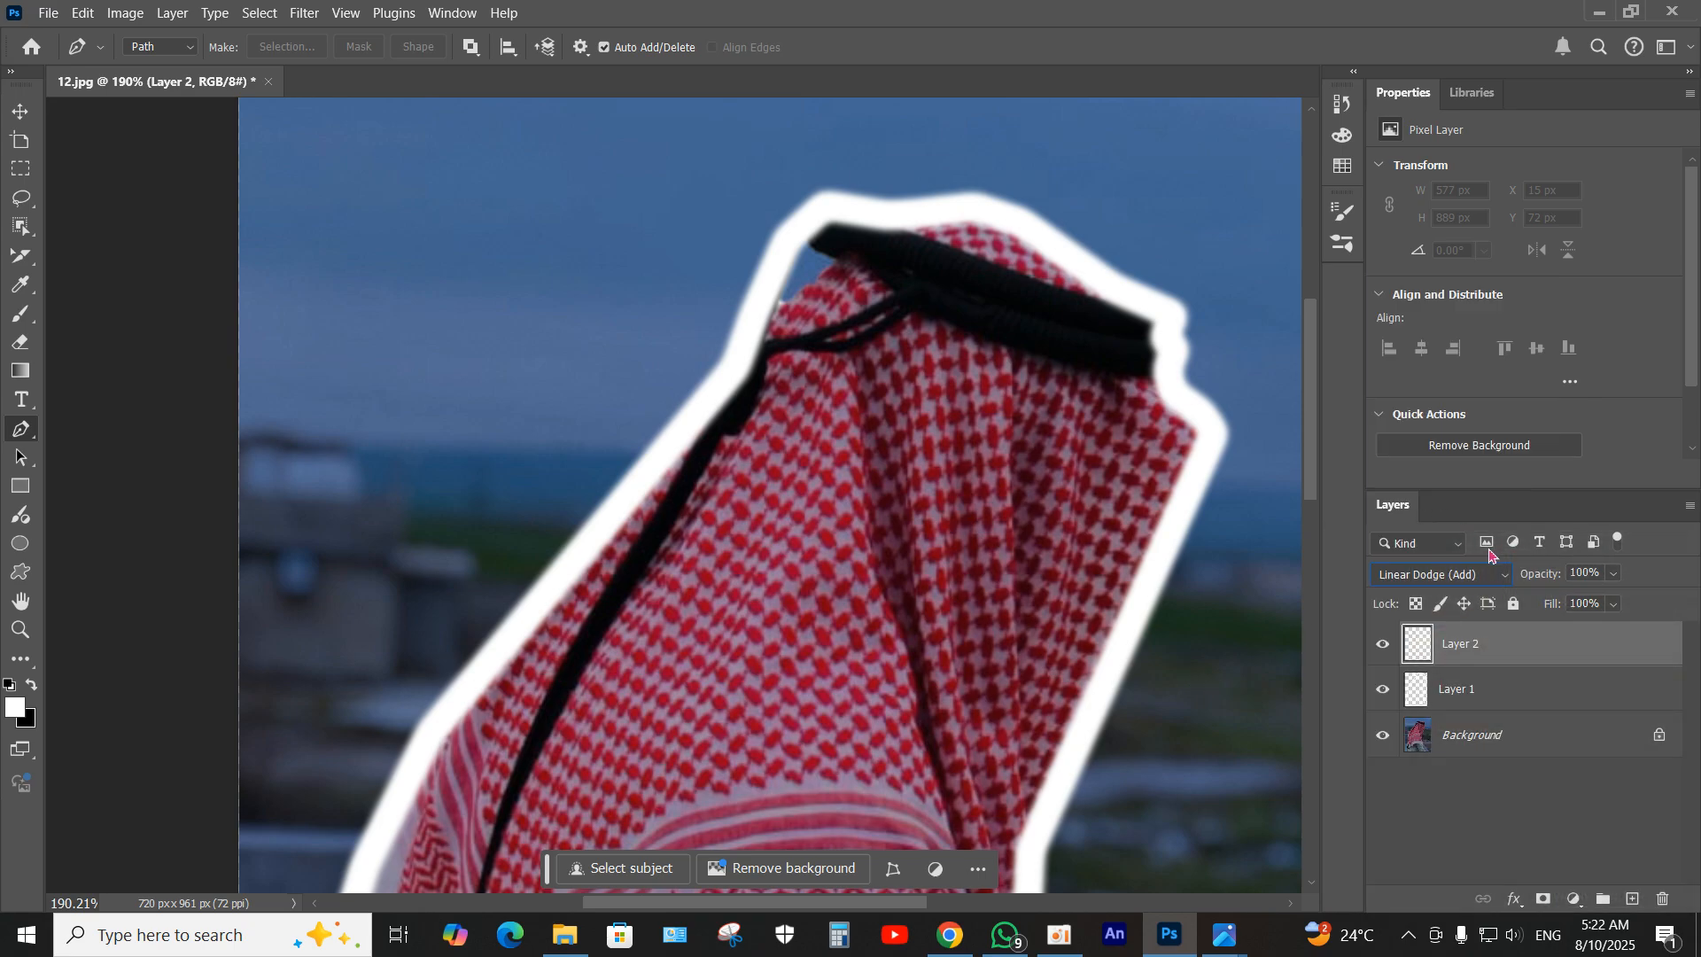
Step: Set up the Brush tool with a Soft Round tip at a size of 58 px
left_click(18, 324)
left_click(137, 55)
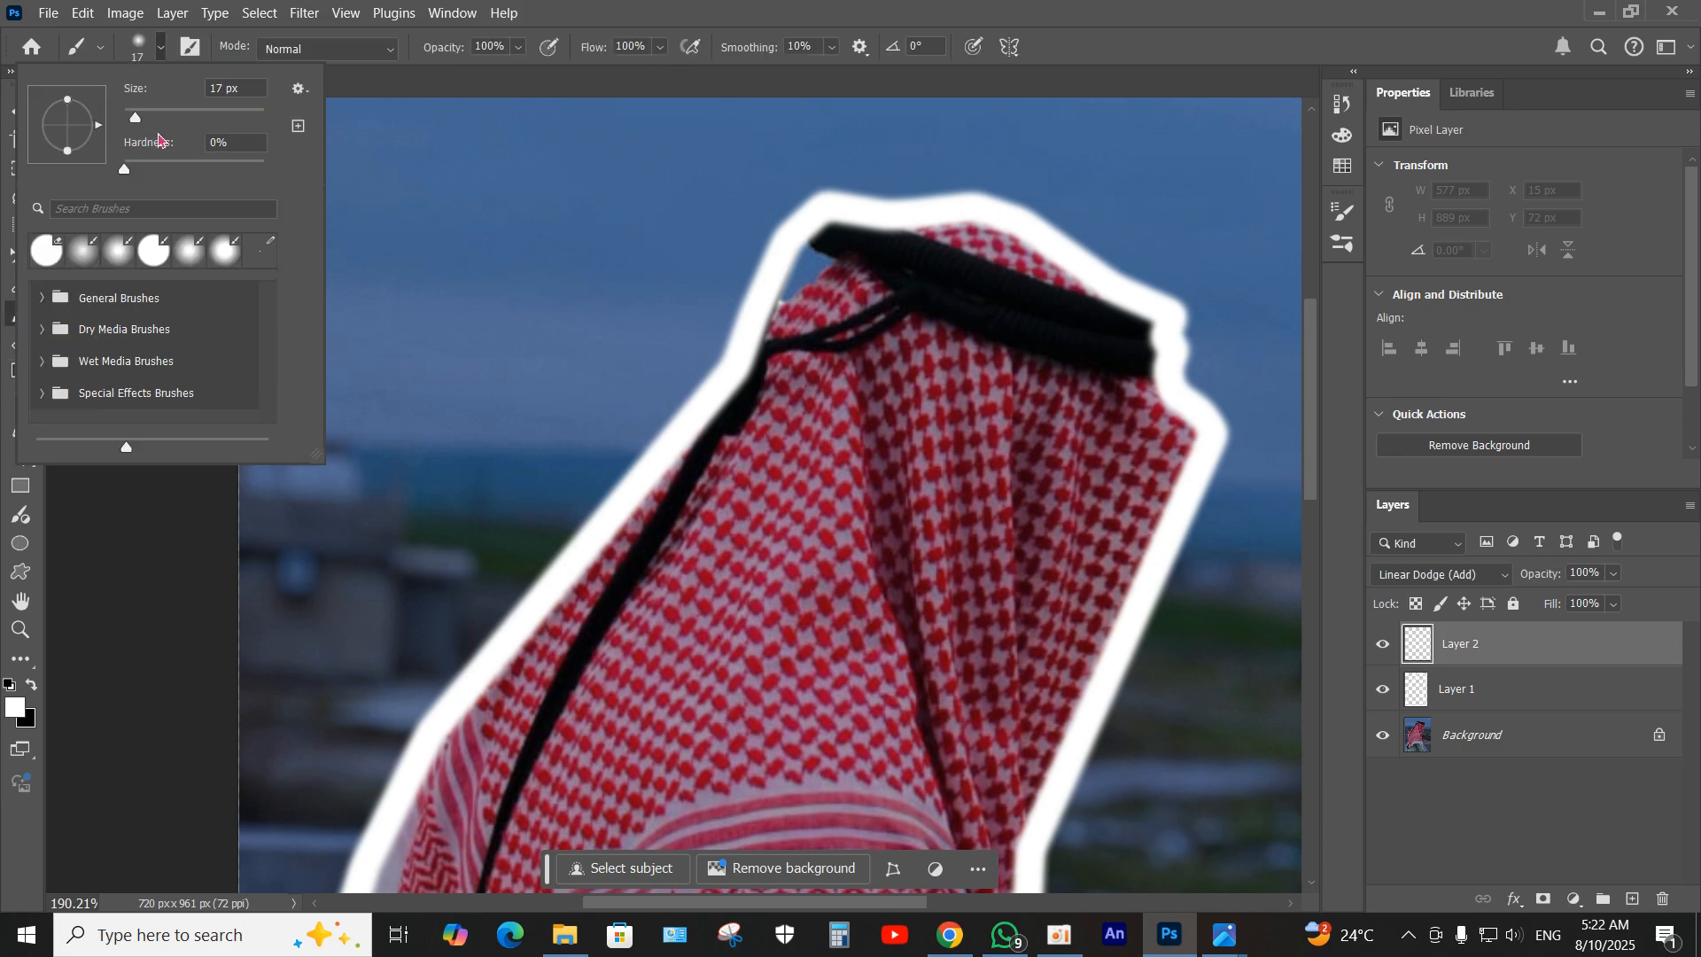
left_click_drag(139, 121, 168, 121)
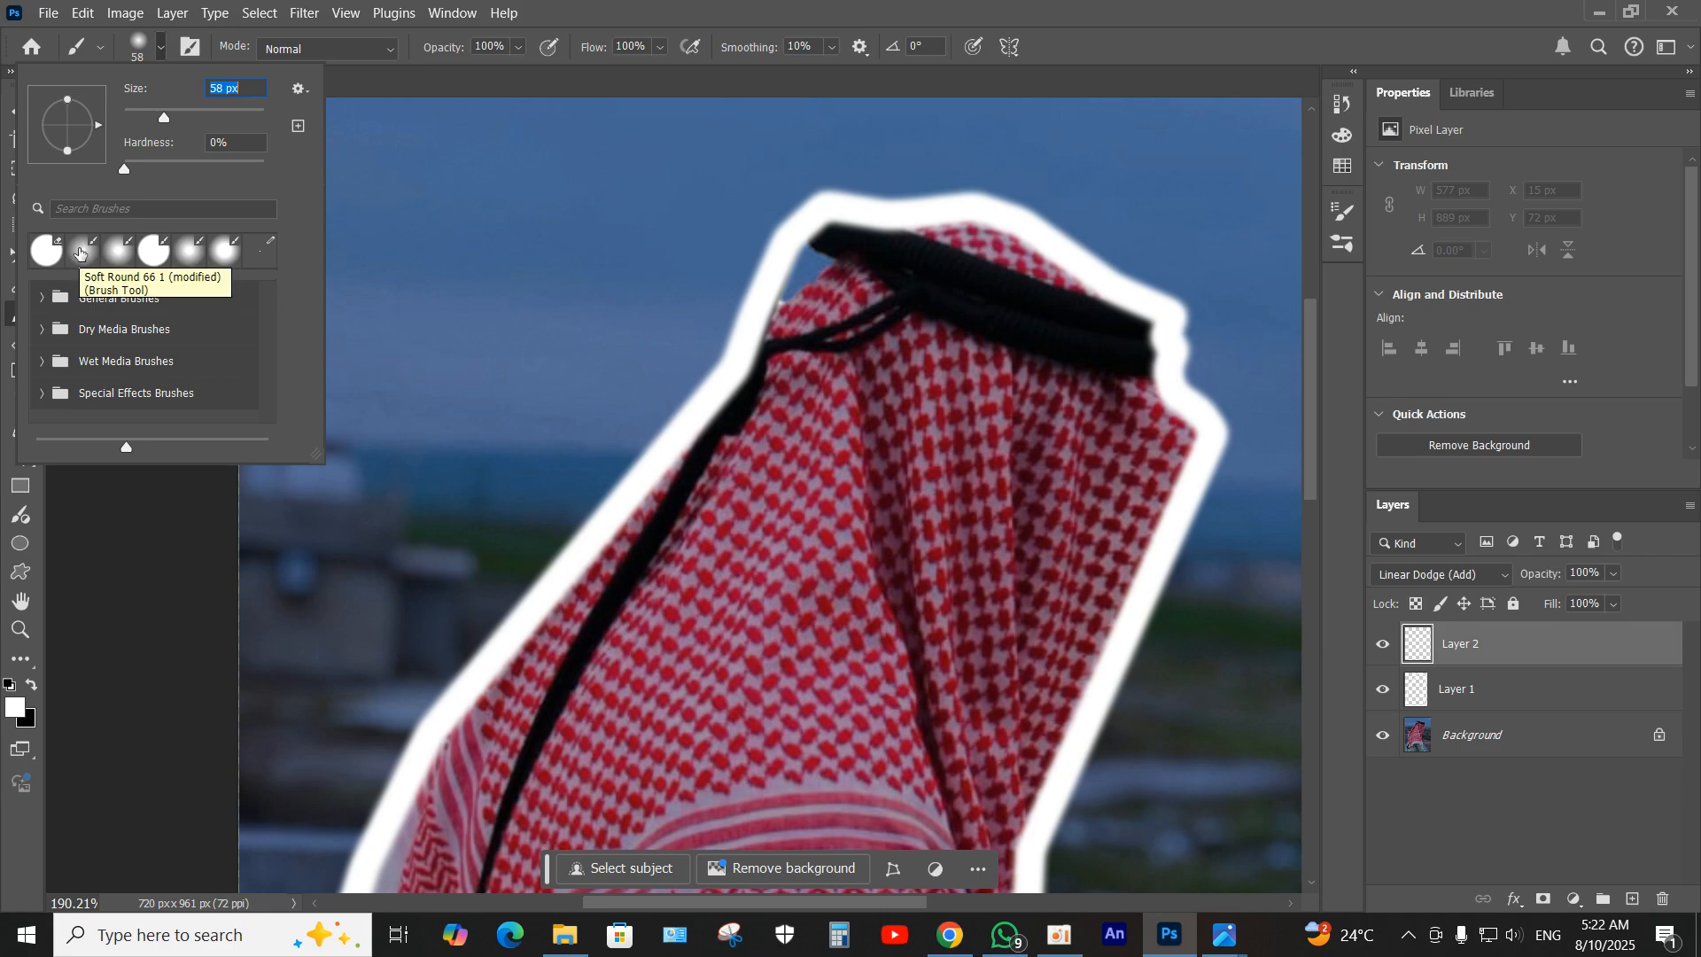
left_click(80, 253)
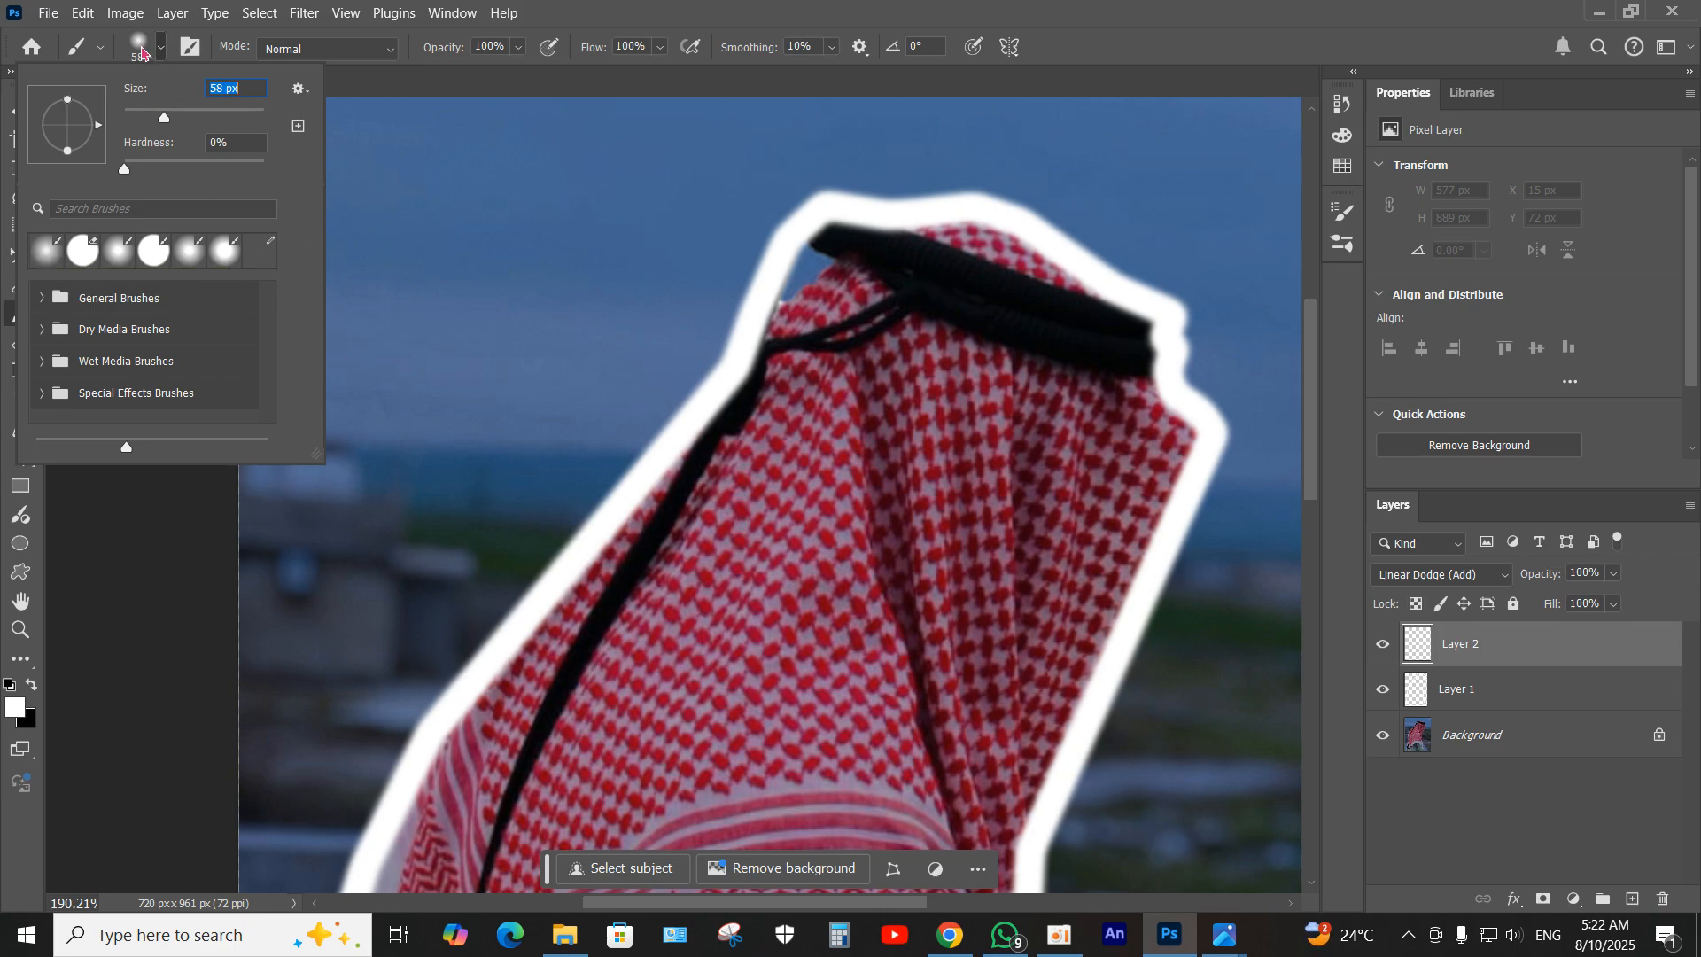
left_click(141, 52)
Step: Set the foreground color to bright magenta (fc00ff)
left_click(15, 707)
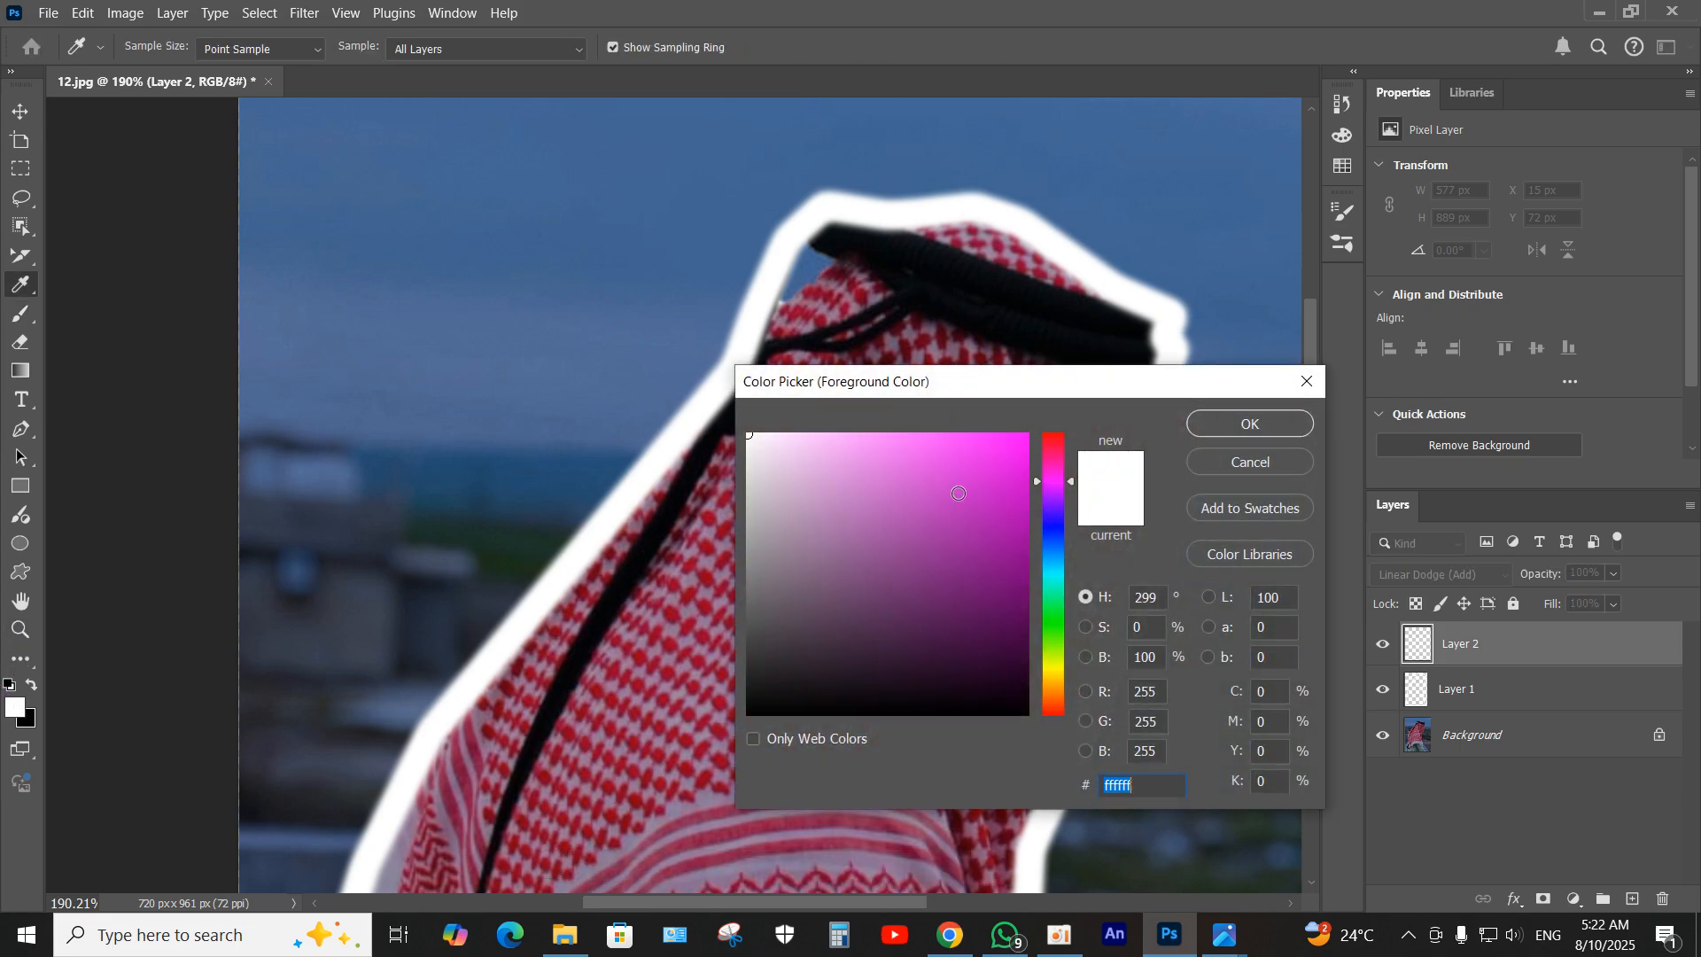
left_click_drag(1017, 492, 1089, 412)
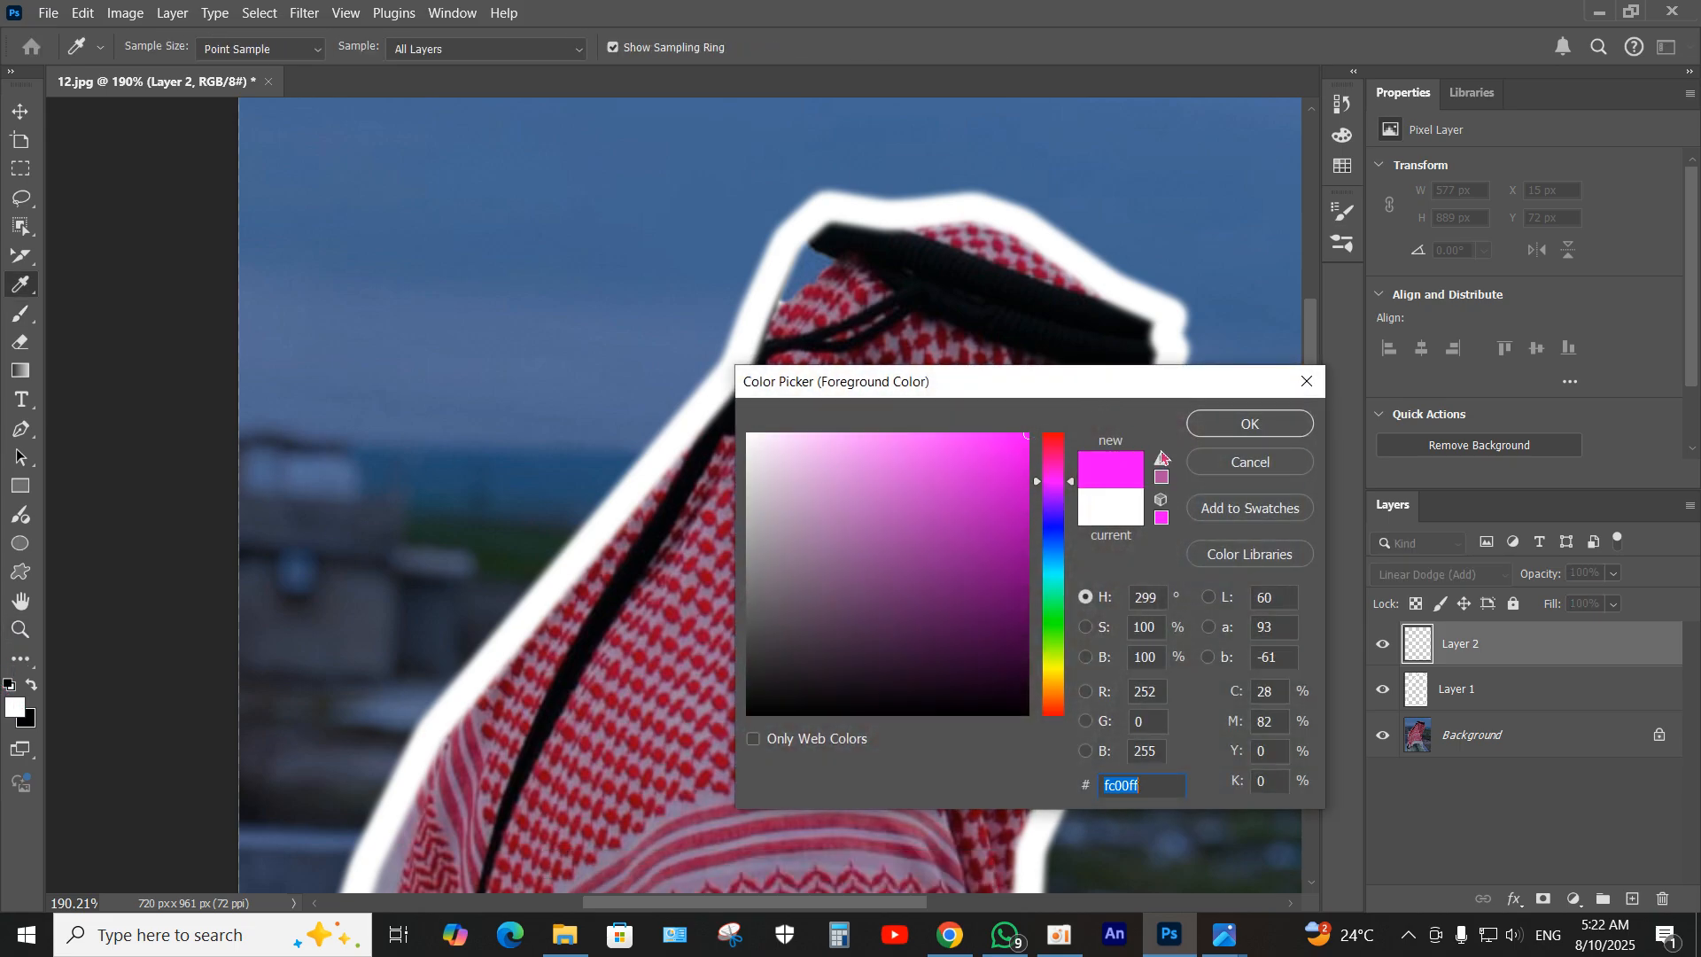
left_click(1230, 428)
Step: Paint a soft magenta glow with the Brush along the white outline, all around the person's body and head
key("b")
mouse_move(709, 372)
left_mouse_down()
mouse_move(418, 759)
mouse_move(372, 770)
left_mouse_up()
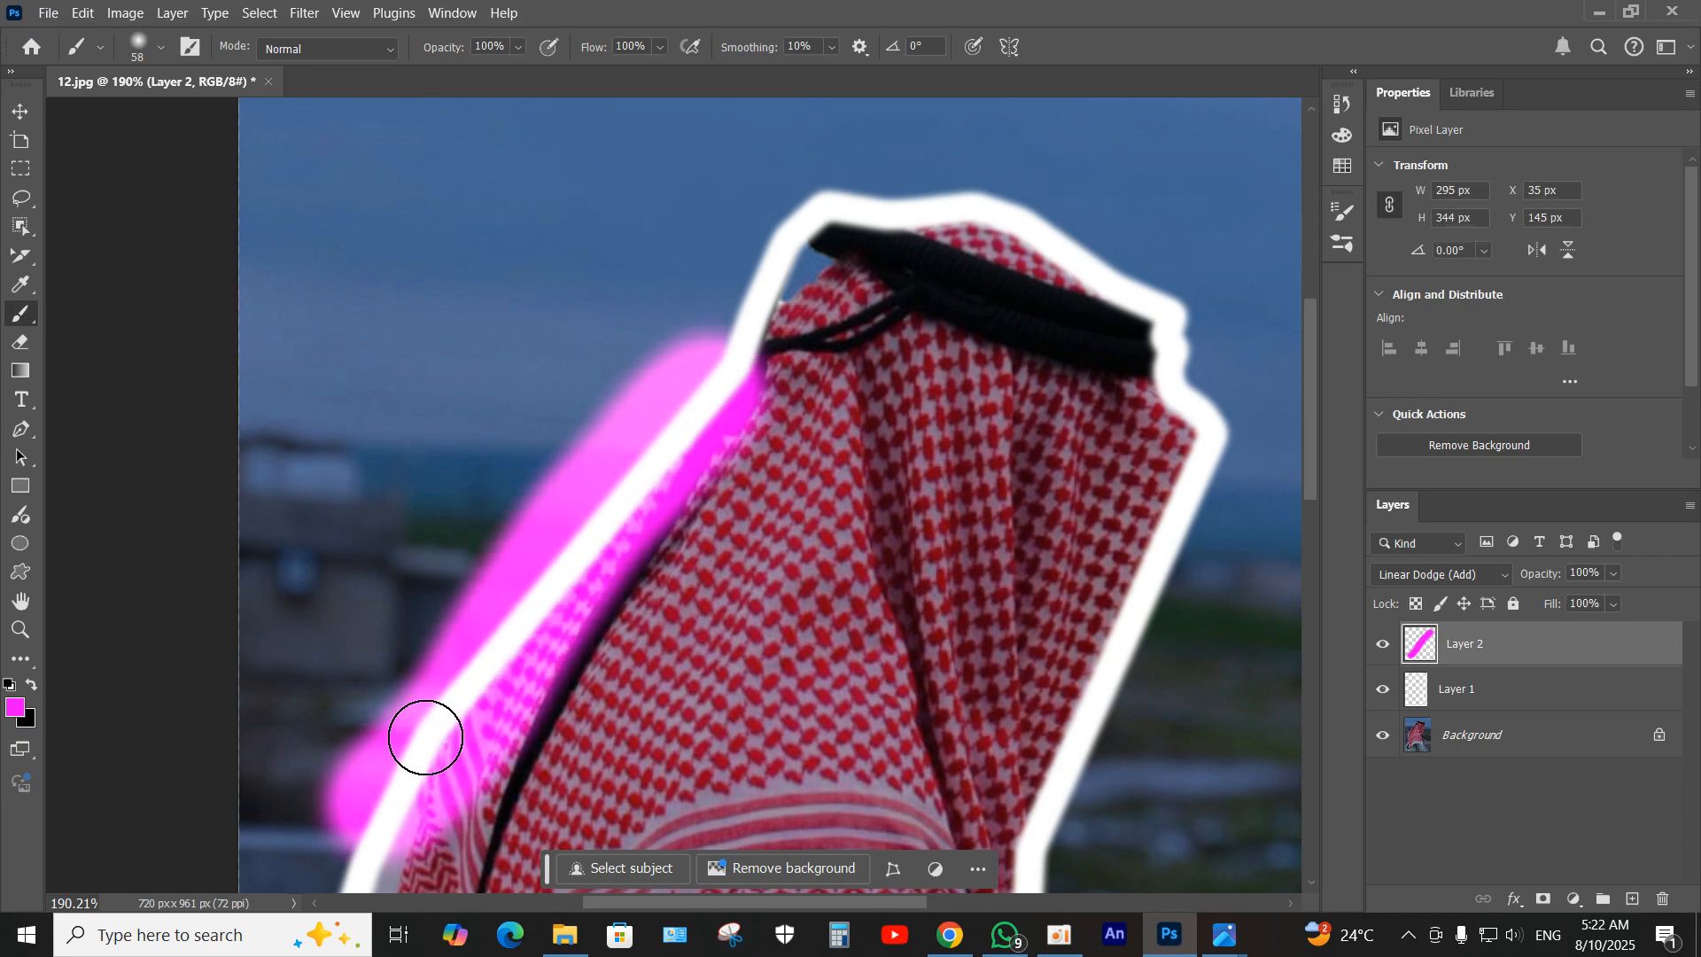
scroll(432, 737, "down", 1)
scroll(407, 709, "down", 3)
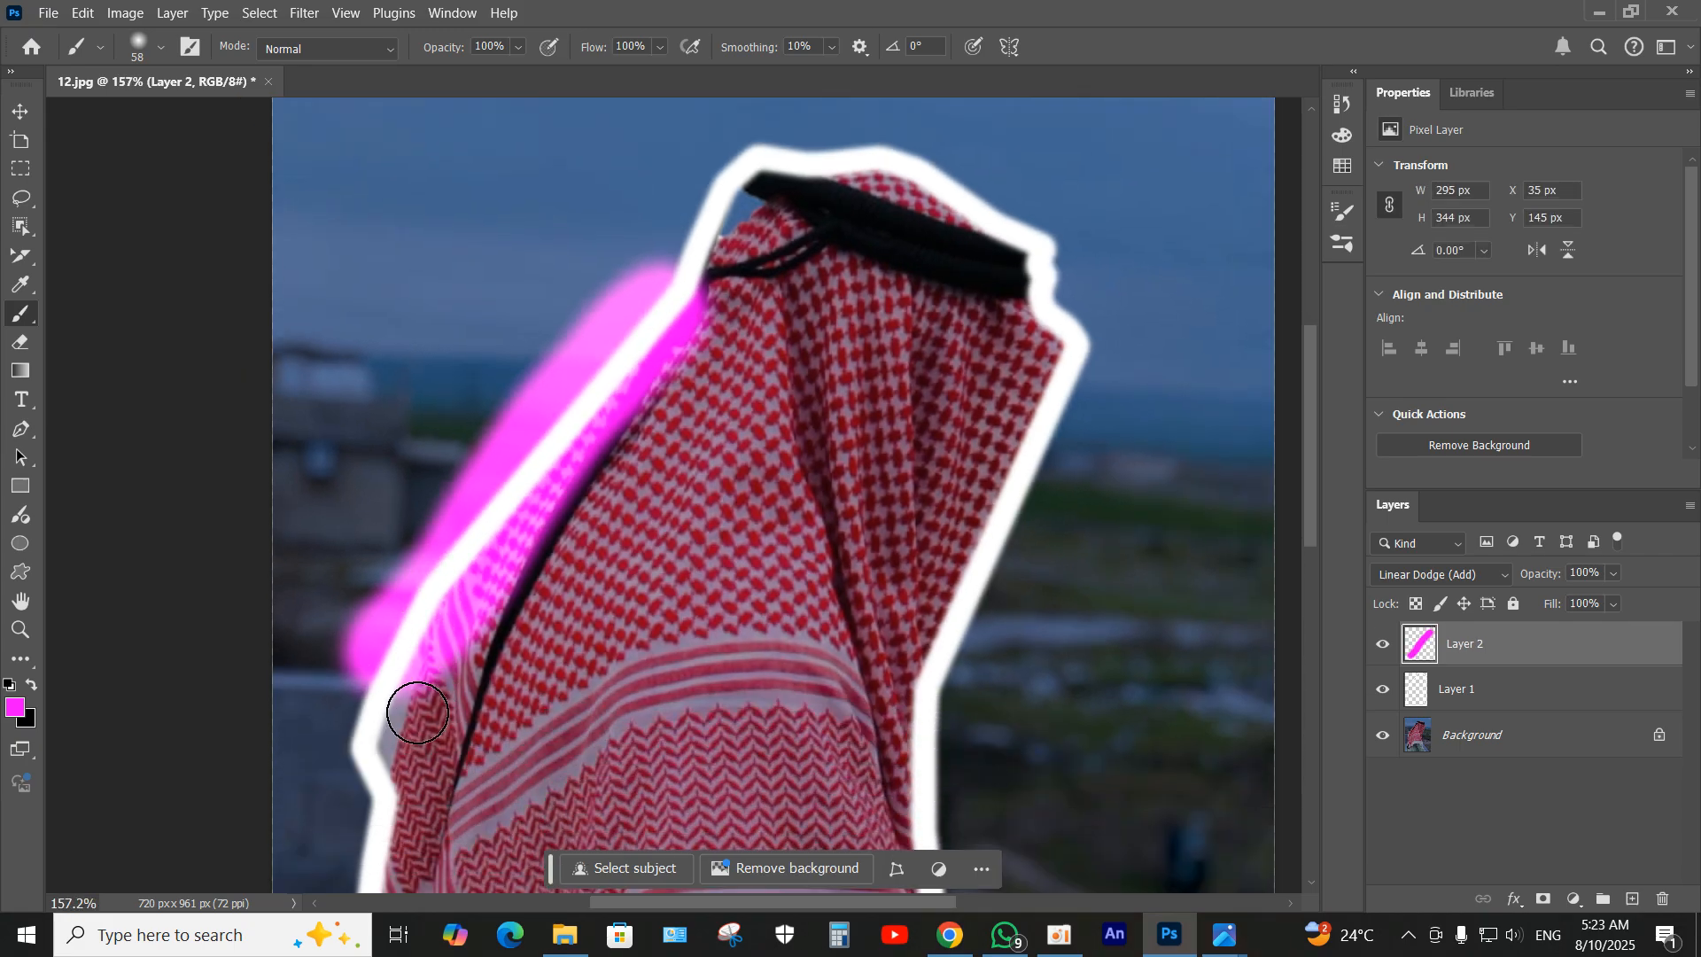
scroll(412, 642, "down", 3)
mouse_move(384, 390)
left_mouse_down()
mouse_move(353, 443)
mouse_move(353, 486)
mouse_move(383, 513)
mouse_move(339, 829)
left_mouse_up()
scroll(327, 624, "down", 3)
scroll(328, 623, "down", 3)
mouse_move(361, 433)
left_mouse_down()
mouse_move(318, 667)
mouse_move(411, 714)
mouse_move(1056, 706)
mouse_move(983, 581)
mouse_move(930, 250)
mouse_move(864, 257)
left_mouse_up()
scroll(854, 624, "up", 6)
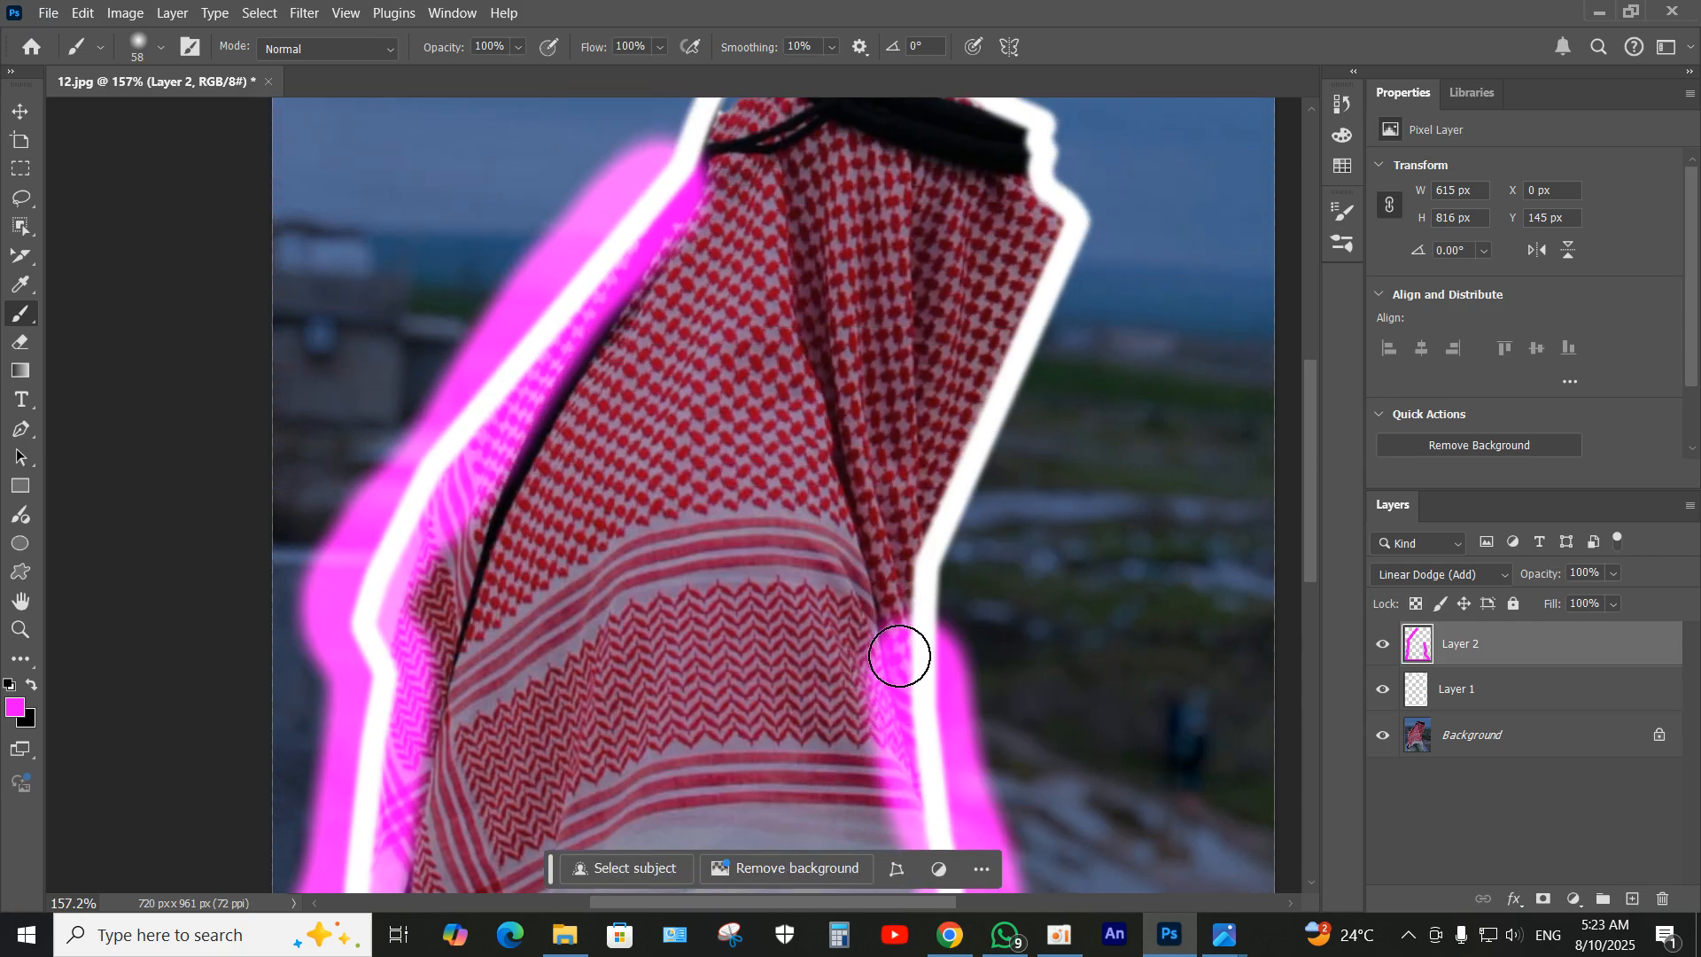
mouse_move(925, 633)
left_mouse_down()
mouse_move(943, 486)
mouse_move(1080, 229)
mouse_move(1062, 173)
mouse_move(1036, 133)
left_mouse_up()
scroll(1044, 475, "up", 3)
mouse_move(1048, 368)
left_mouse_down()
mouse_move(1059, 323)
mouse_move(943, 247)
mouse_move(752, 221)
mouse_move(646, 383)
left_mouse_up()
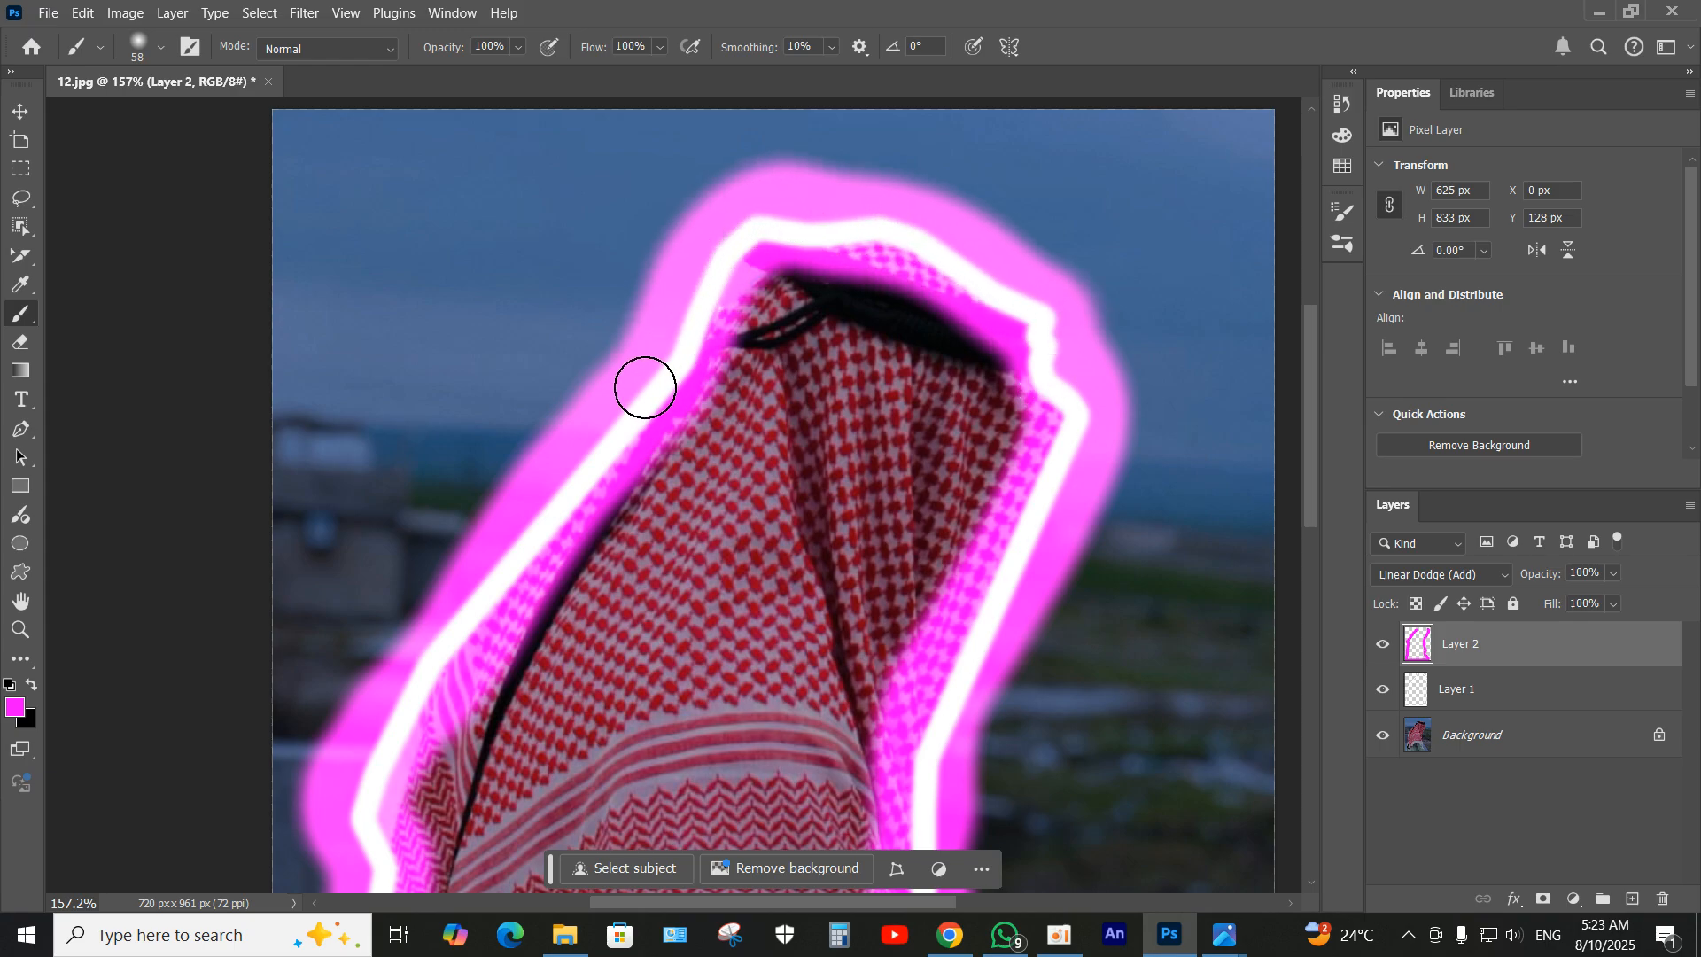
scroll(741, 513, "down", 3)
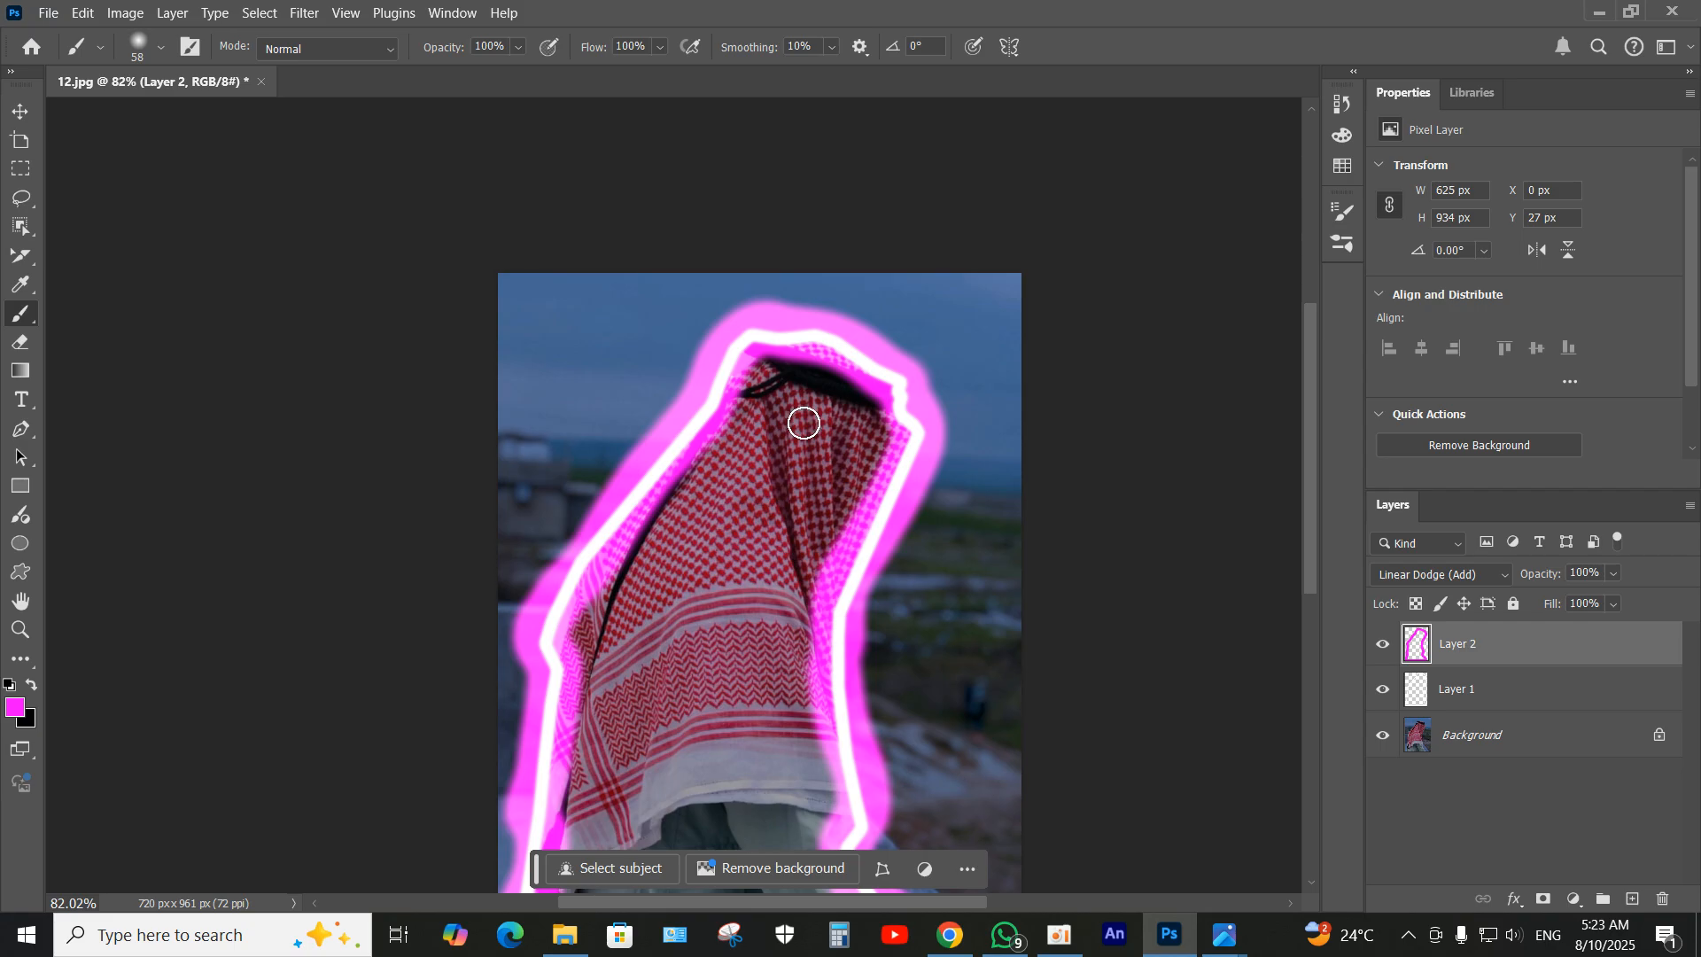
scroll(788, 439, "down", 1)
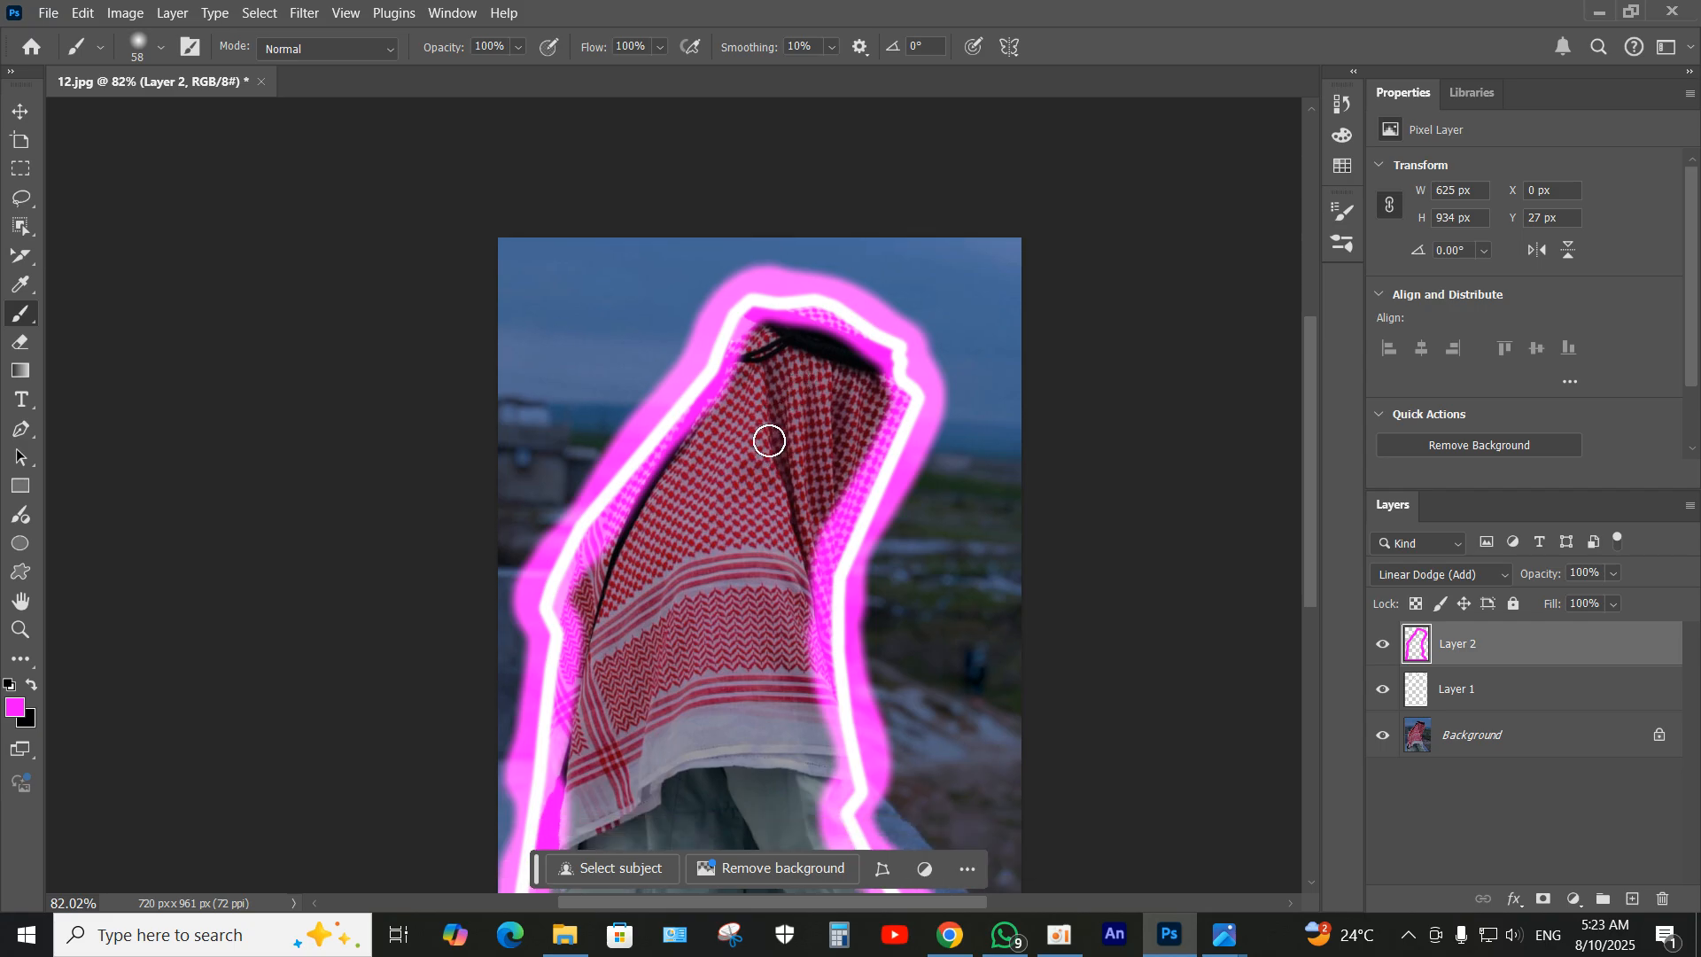